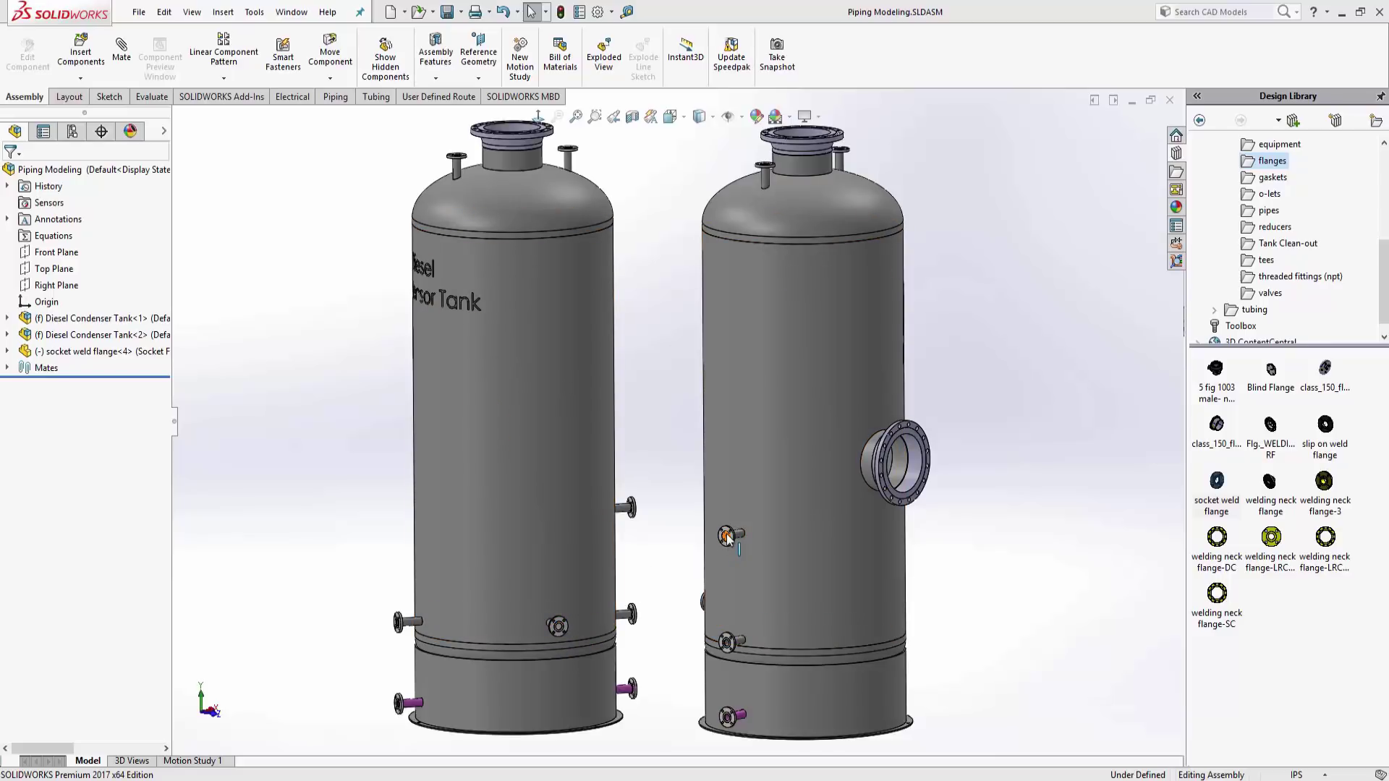
Look over both tanks and confirm the Routing add-in is enabled under Tools > Add-Ins
{"action": "scroll", "coordinate": [670, 467], "scroll_direction": "up", "scroll_amount": 3}
{"action": "middle_click_drag", "start_coordinate": [688, 333], "coordinate": [685, 583]}
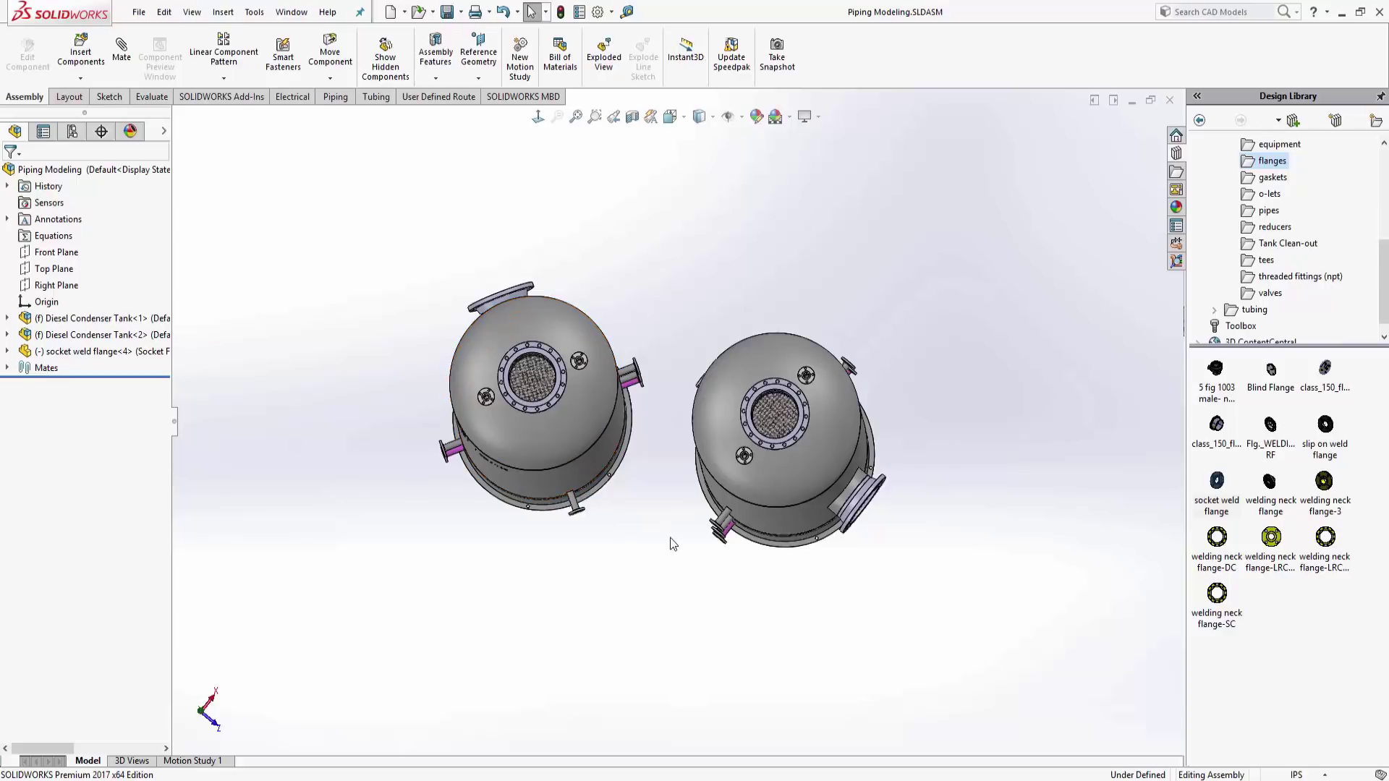
{"action": "middle_click_drag", "start_coordinate": [670, 536], "coordinate": [669, 292]}
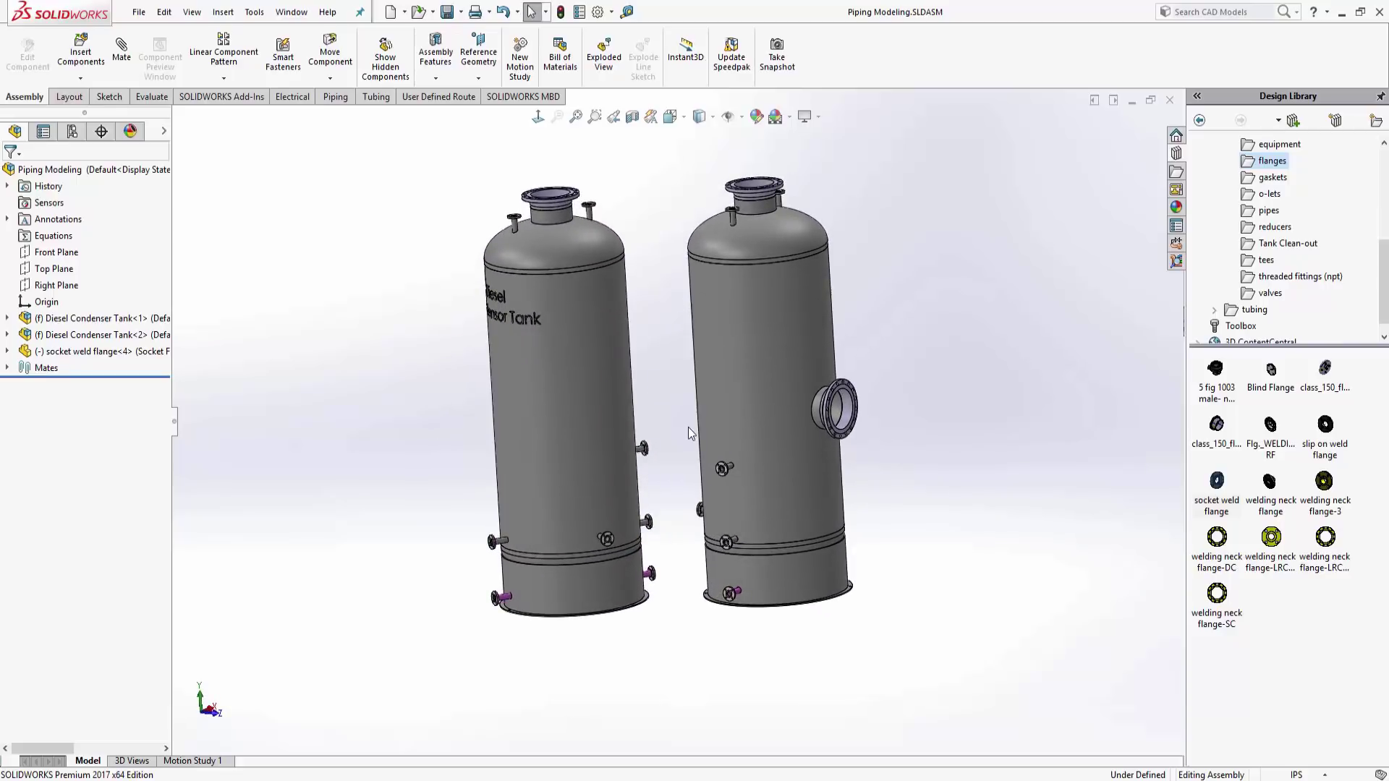
{"action": "scroll", "coordinate": [688, 433], "scroll_direction": "down", "scroll_amount": 3}
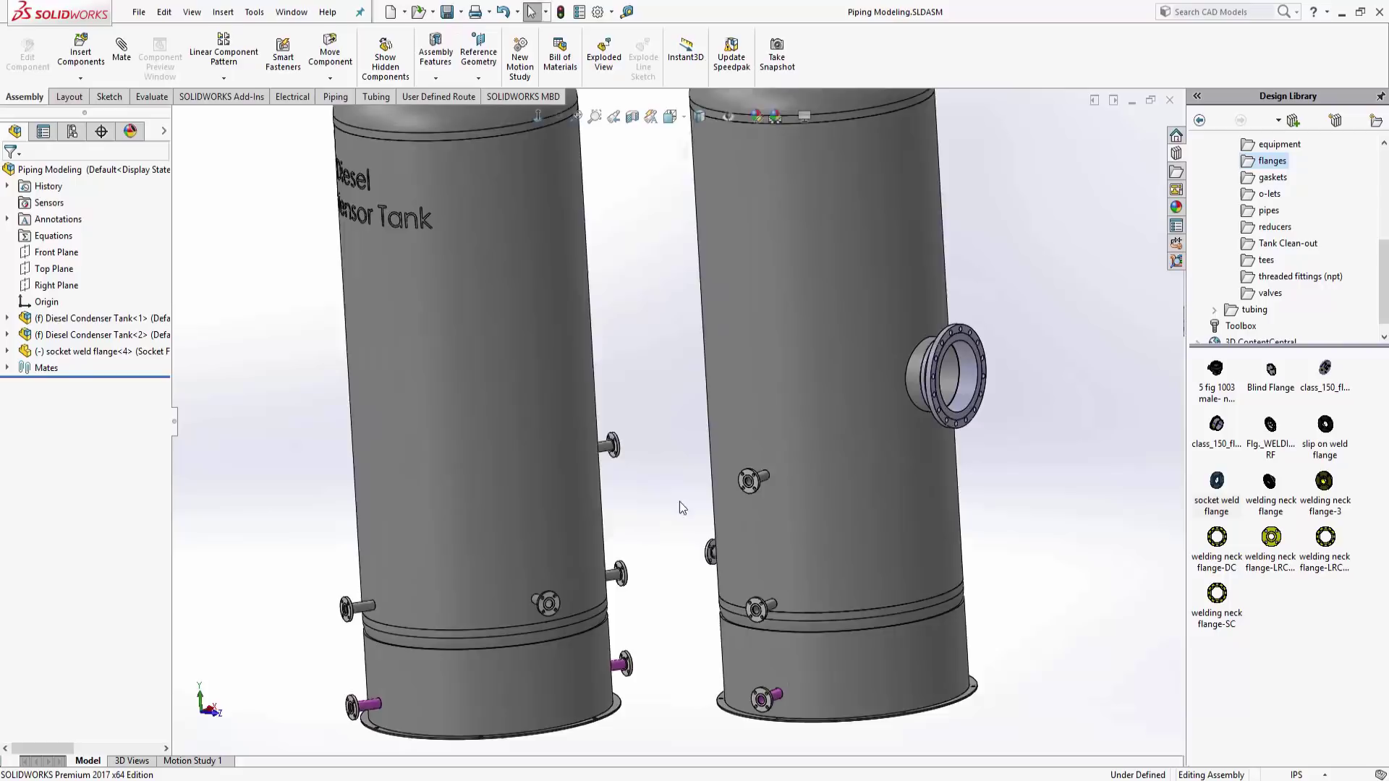
{"action": "mouse_move", "coordinate": [679, 502]}
{"action": "middle_mouse_down"}
{"action": "mouse_move", "coordinate": [663, 471]}
{"action": "mouse_move", "coordinate": [667, 503]}
{"action": "middle_mouse_up"}
{"action": "scroll", "coordinate": [667, 503], "scroll_direction": "down", "scroll_amount": 2}
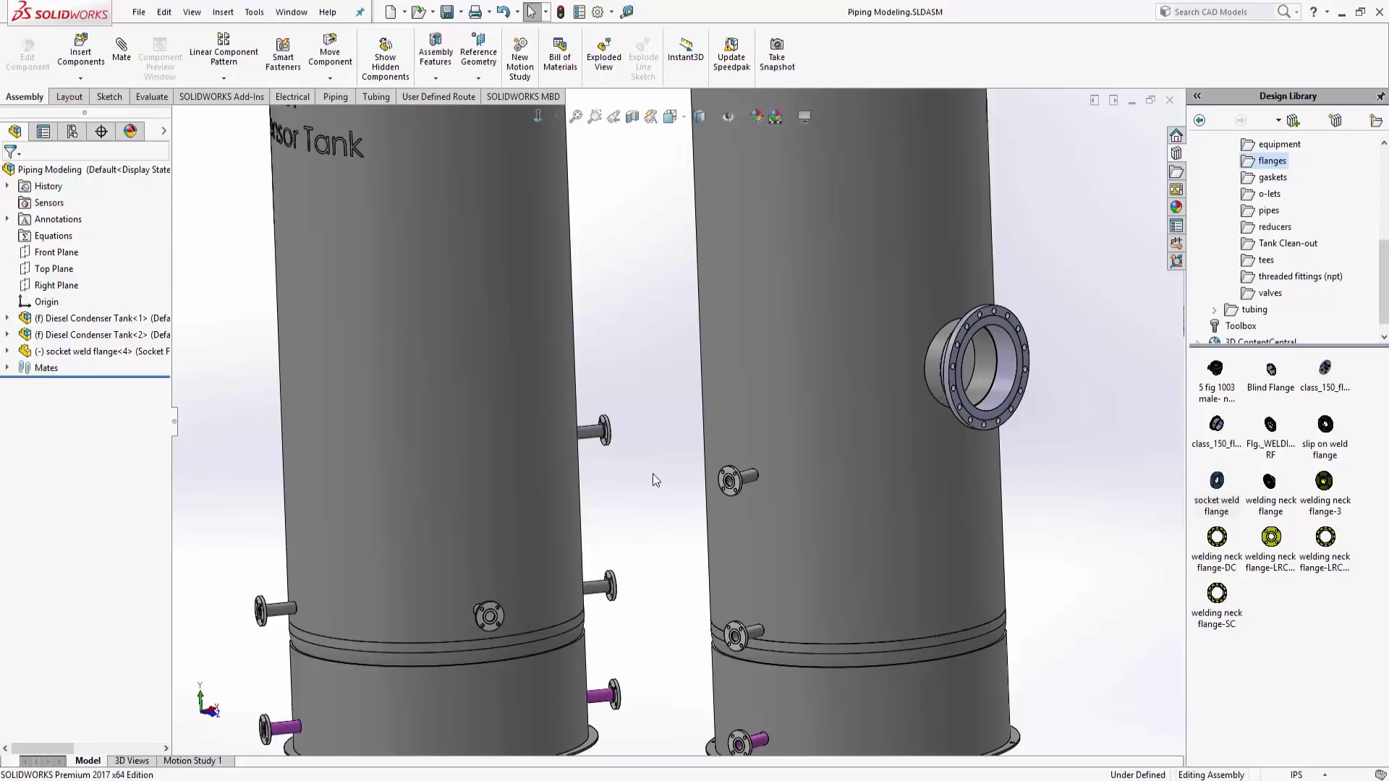
{"action": "left_click", "coordinate": [611, 11]}
{"action": "left_click", "coordinate": [618, 66]}
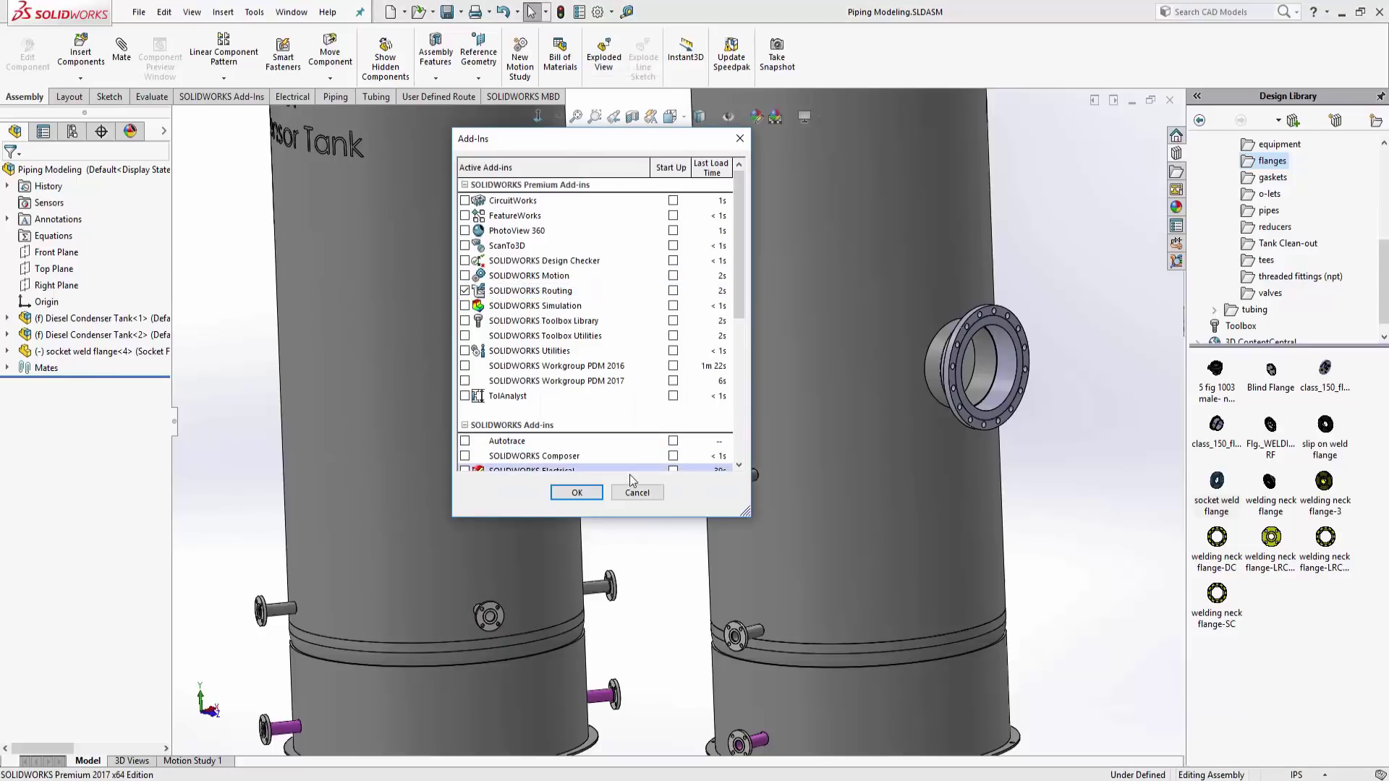
{"action": "left_click", "coordinate": [636, 492]}
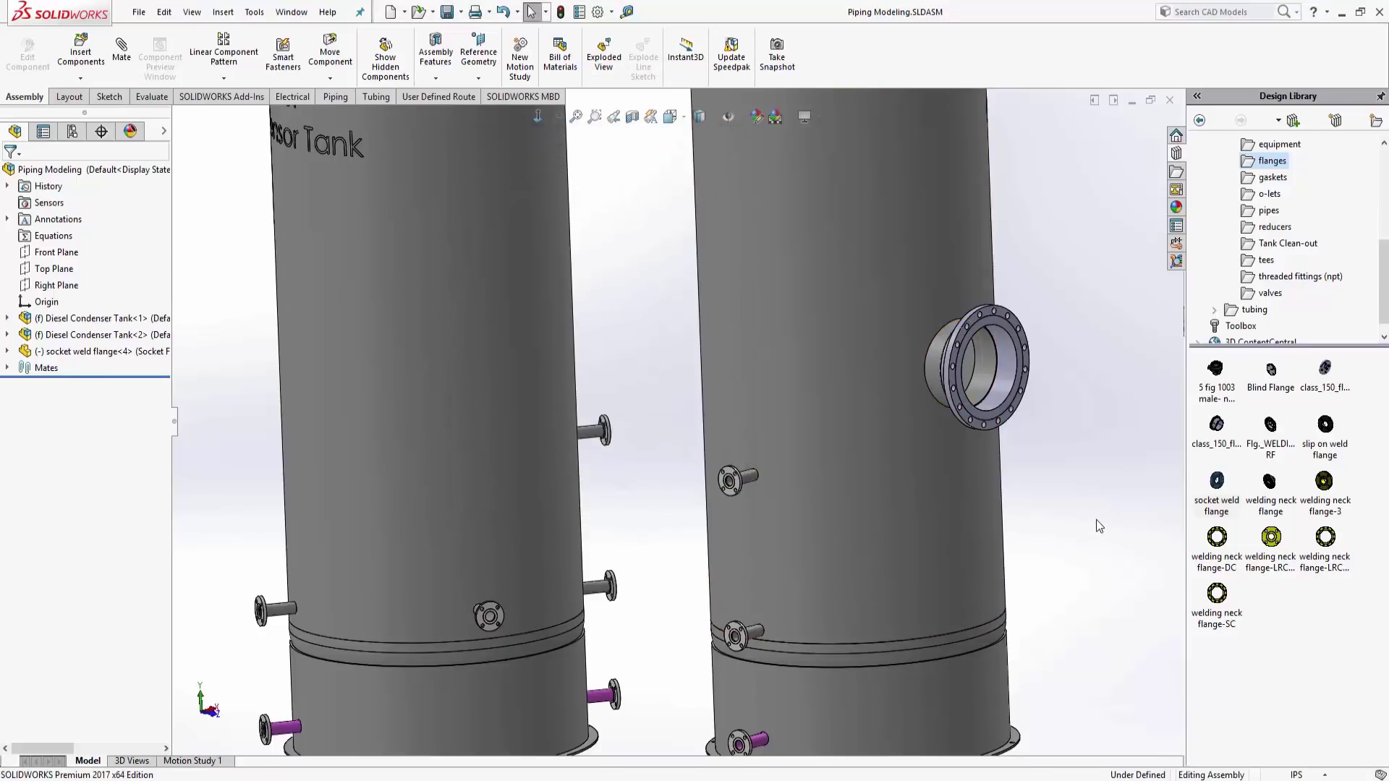
Place a Socket Flange 150-NPS2 socket weld flange on the right tank's nozzle
{"action": "mouse_move", "coordinate": [1219, 493]}
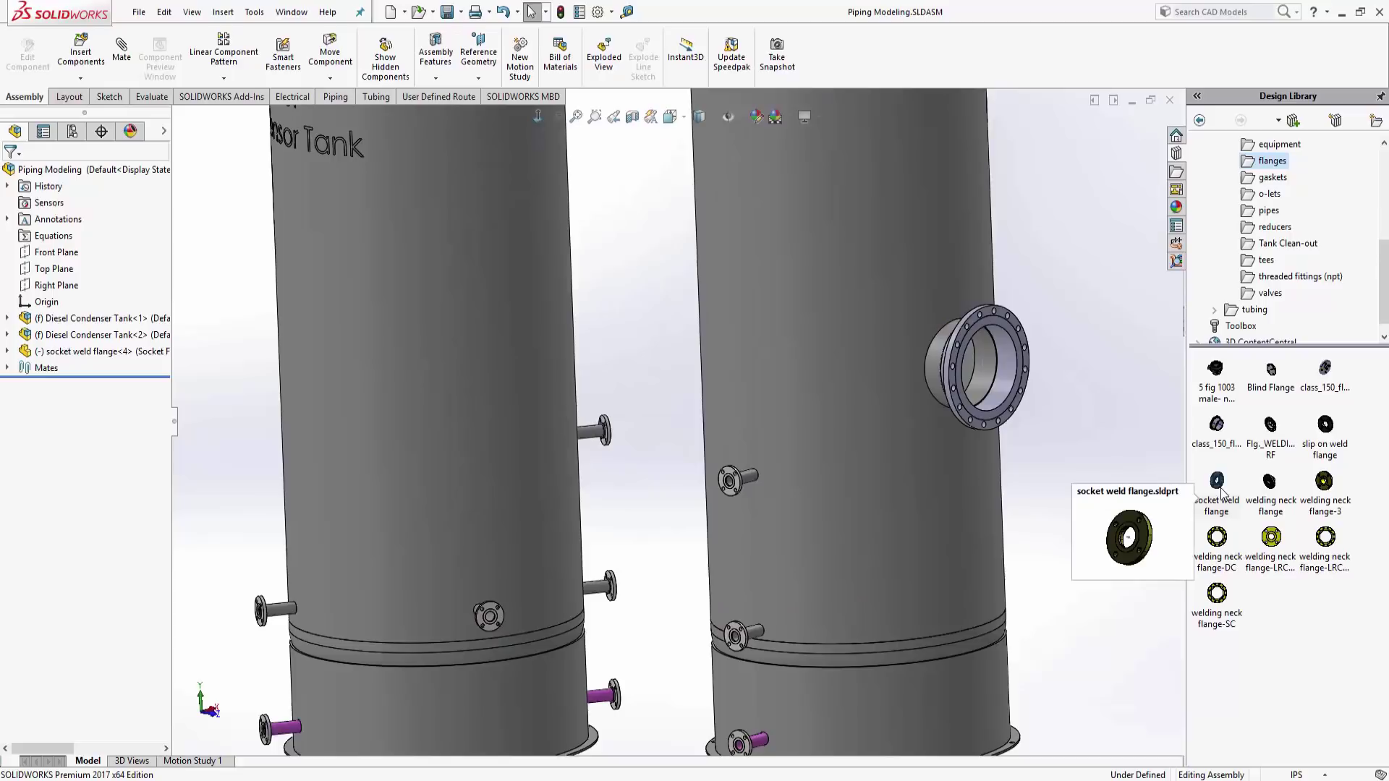
{"action": "left_click_drag", "start_coordinate": [1219, 489], "coordinate": [722, 483]}
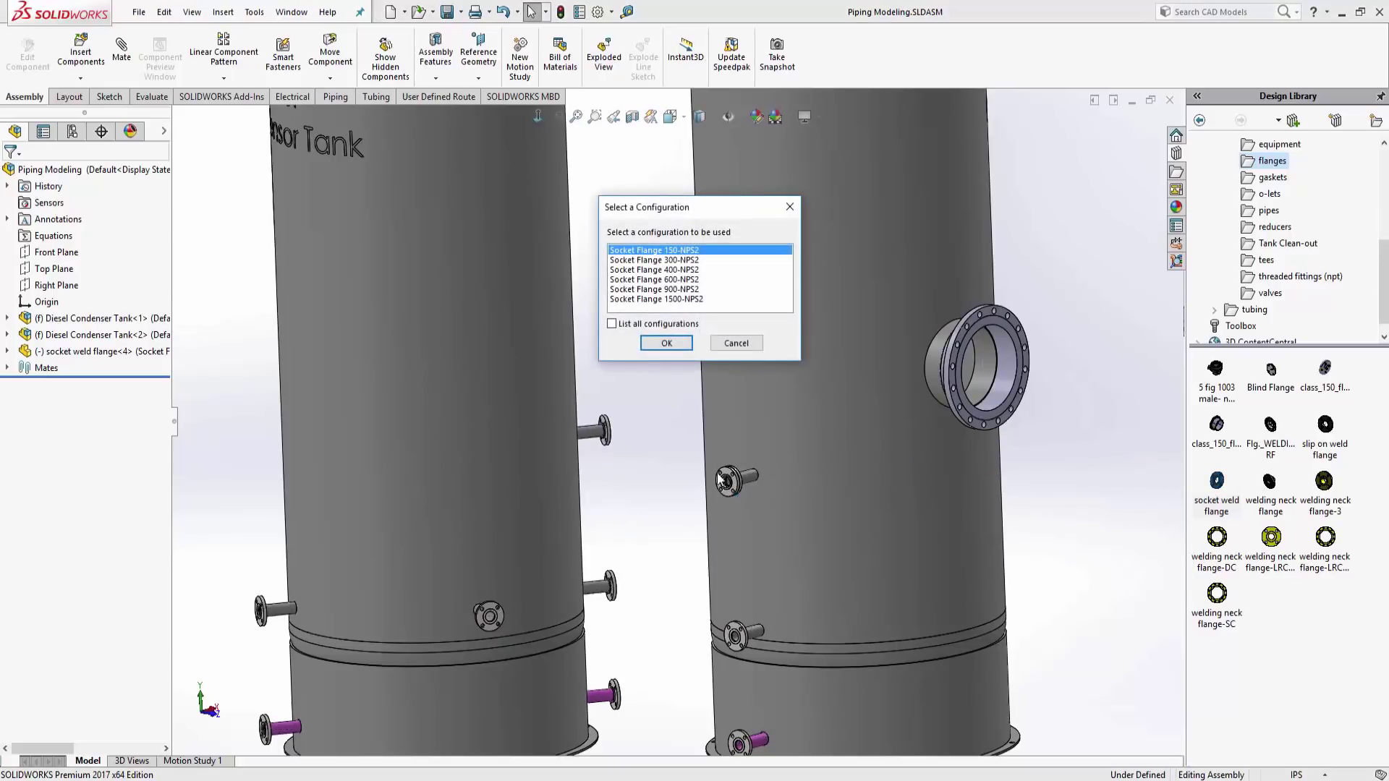
{"action": "left_click", "coordinate": [666, 344]}
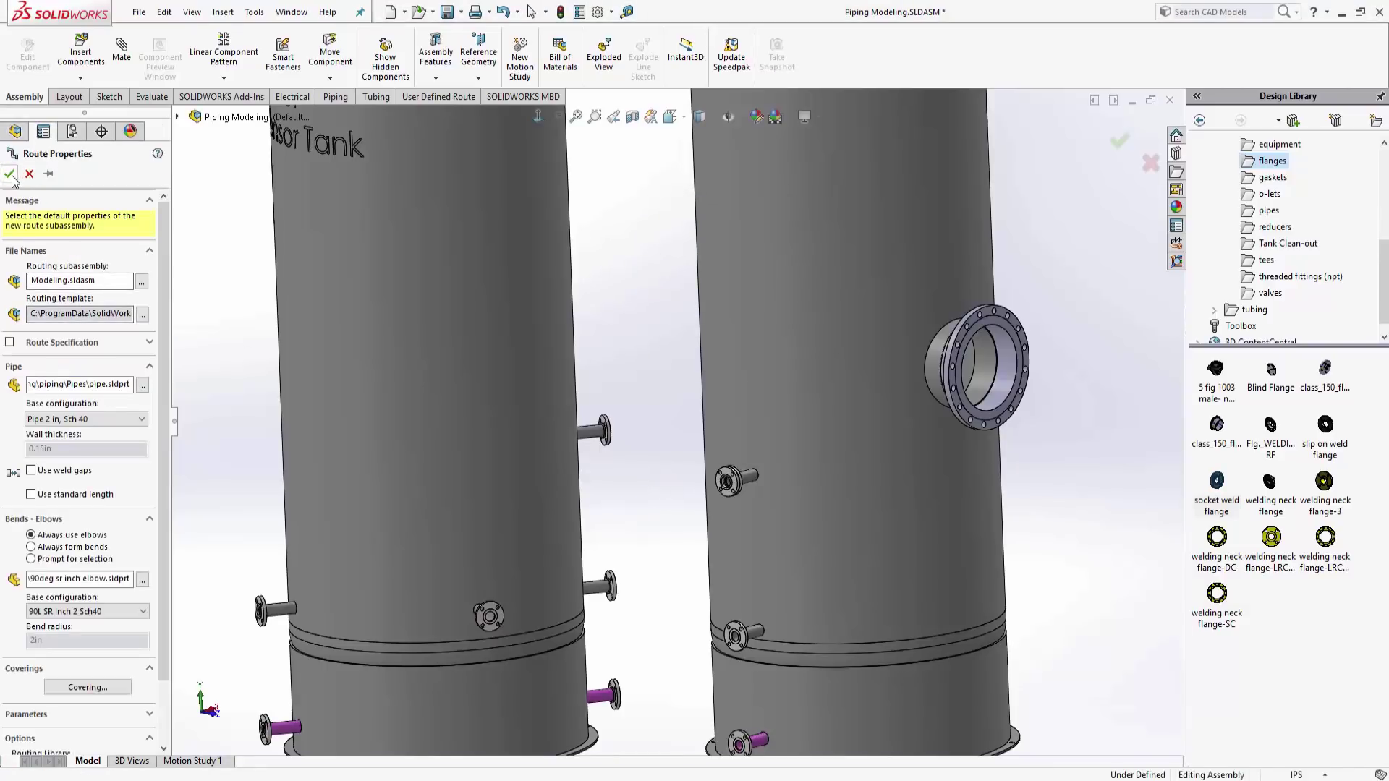
Accept the 2 in Sch 40 route properties and extend a pipe stub from the right flange
{"action": "left_click", "coordinate": [10, 175]}
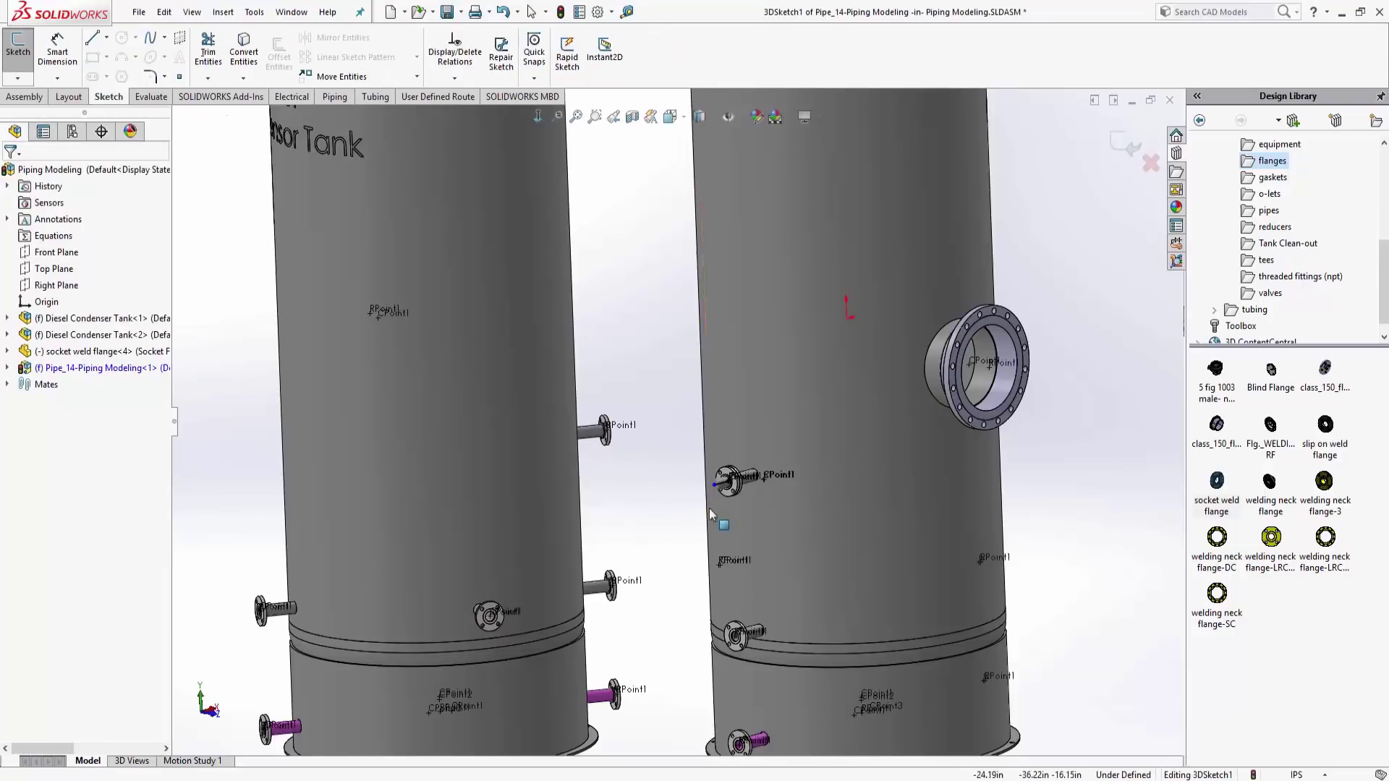
{"action": "scroll", "coordinate": [686, 510], "scroll_direction": "down", "scroll_amount": 3}
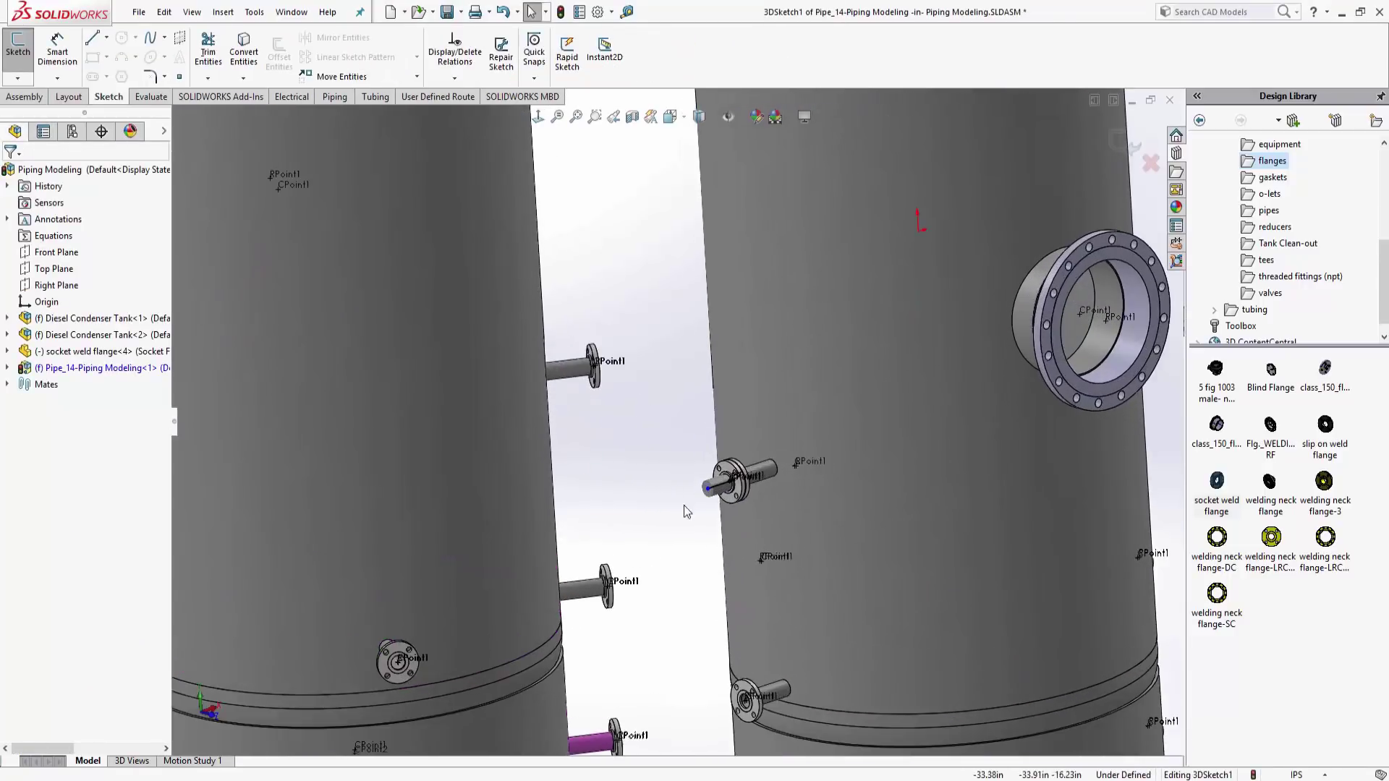
{"action": "left_click_drag", "start_coordinate": [708, 488], "coordinate": [676, 502]}
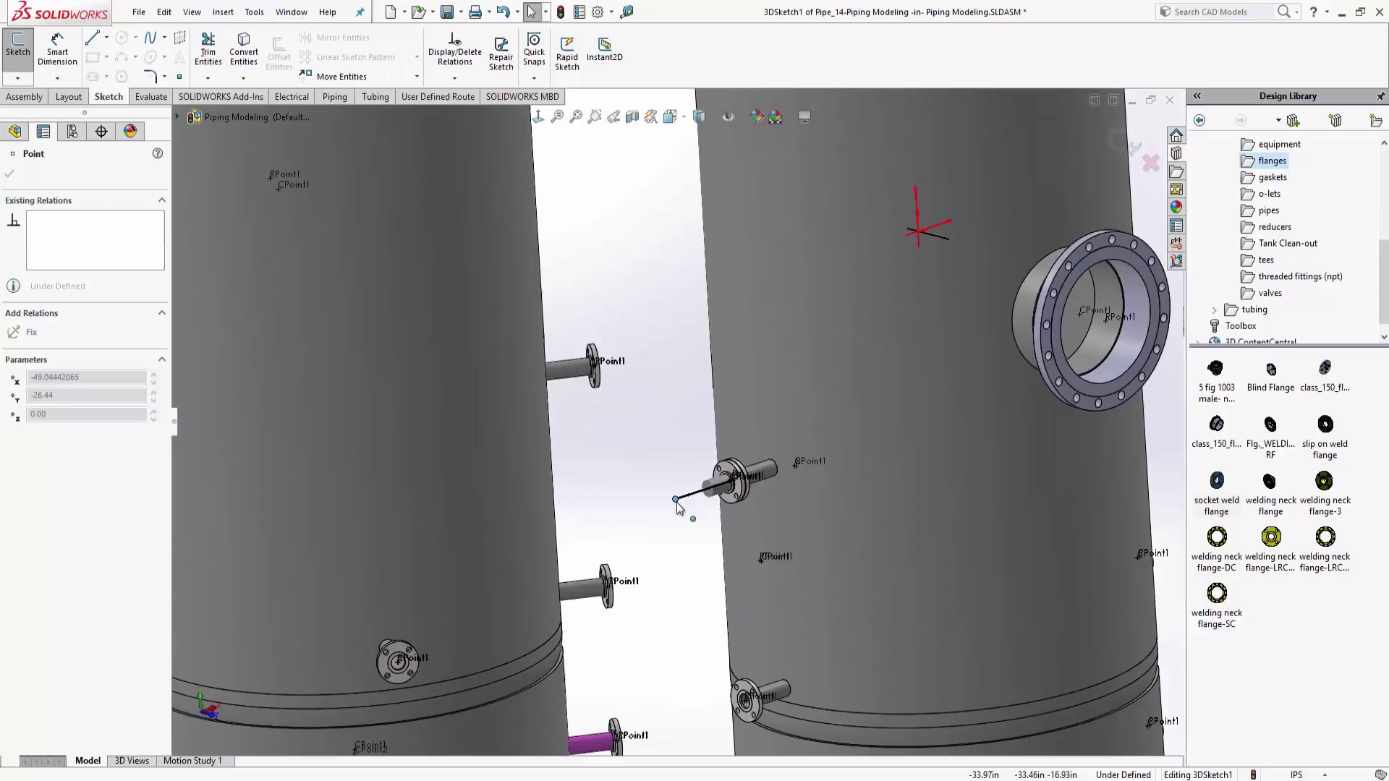
{"action": "left_click", "coordinate": [650, 488]}
{"action": "scroll", "coordinate": [632, 515], "scroll_direction": "up", "scroll_amount": 2}
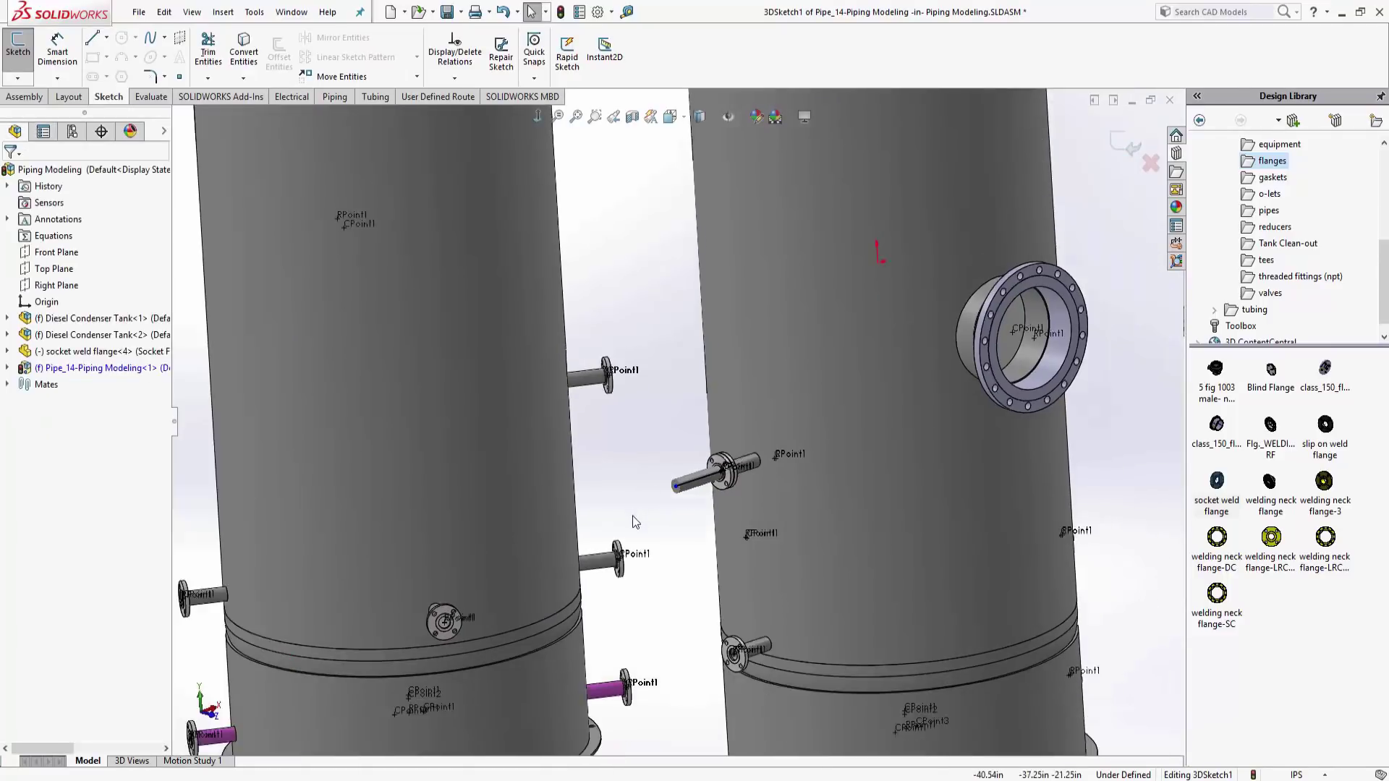
{"action": "scroll", "coordinate": [657, 496], "scroll_direction": "up", "scroll_amount": 3}
{"action": "middle_click_drag", "start_coordinate": [653, 491], "coordinate": [687, 489]}
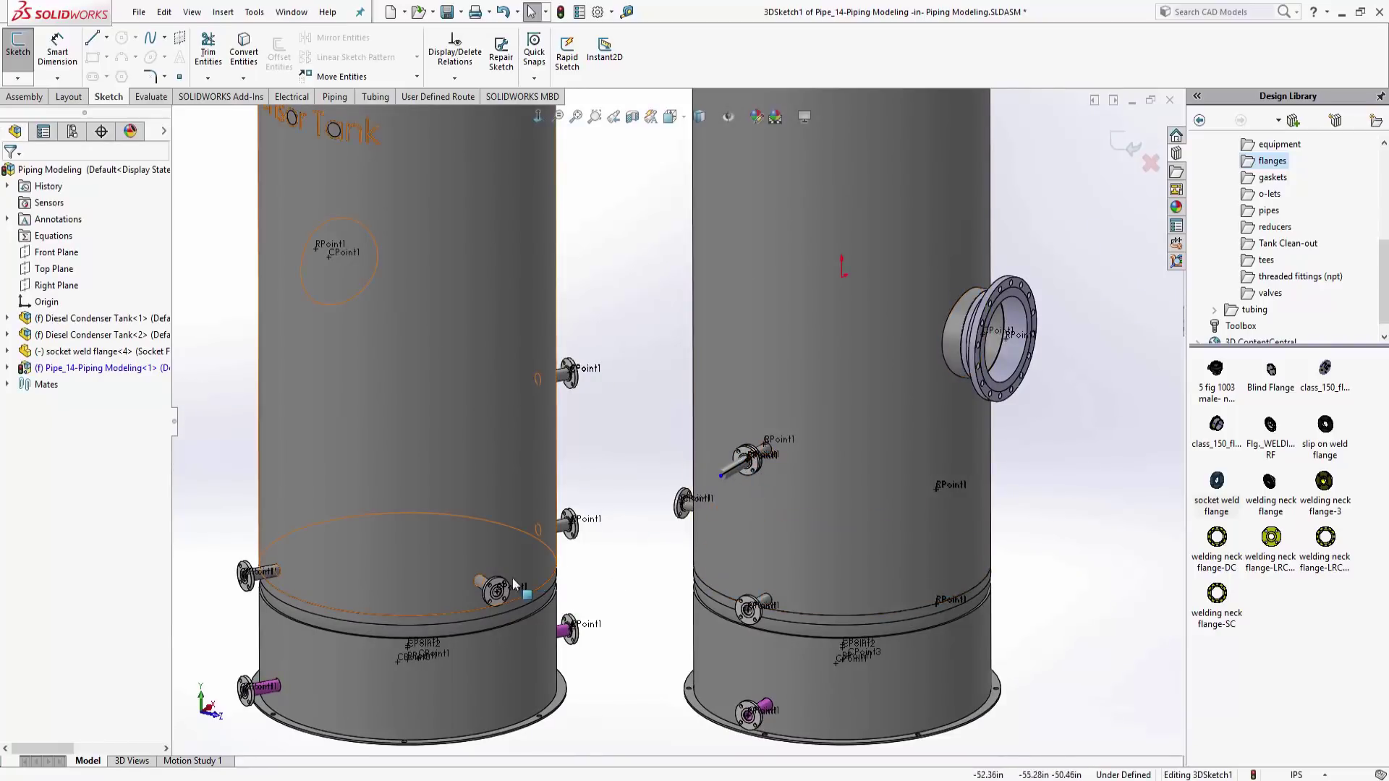
Add a 150-NPS2 socket weld flange on a left-tank nozzle and pull out its pipe stub
{"action": "left_click_drag", "start_coordinate": [1217, 487], "coordinate": [493, 592]}
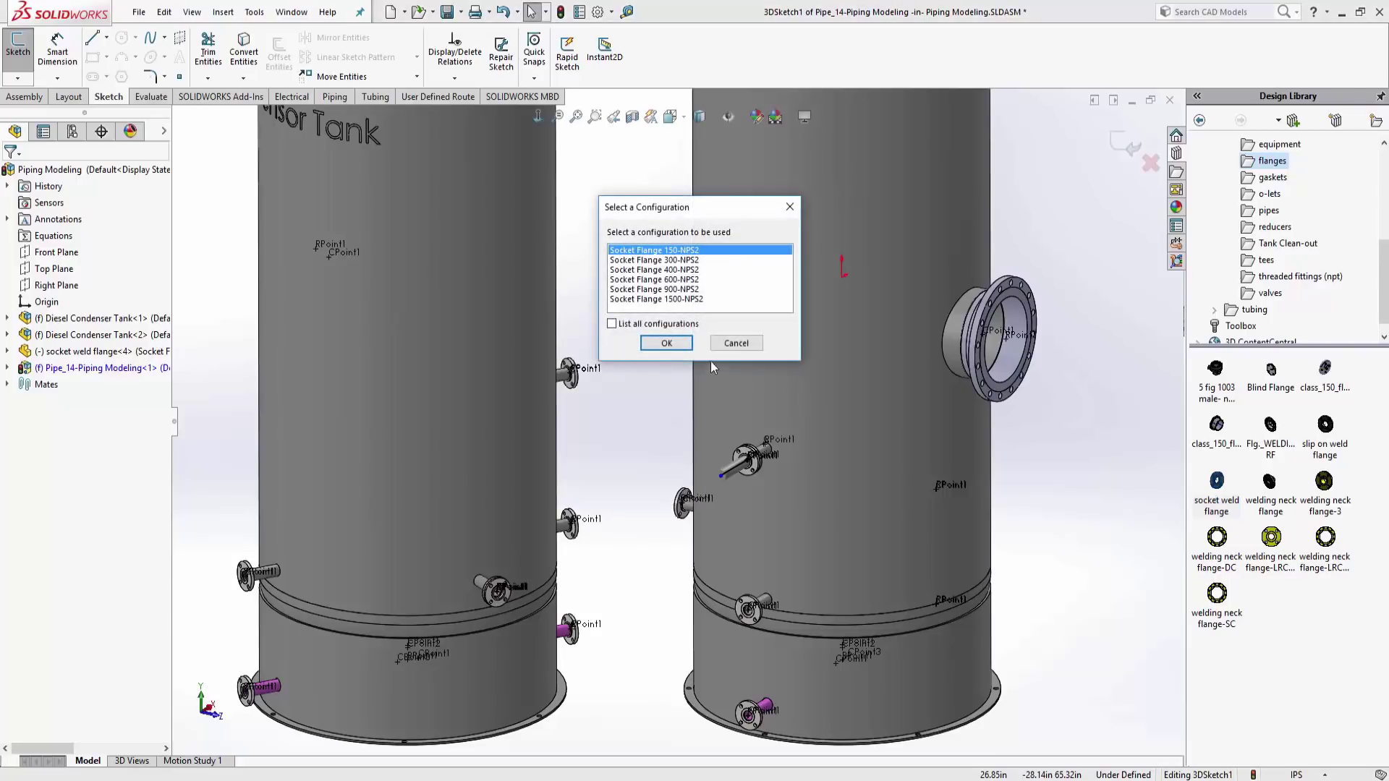
{"action": "left_click", "coordinate": [666, 343]}
{"action": "middle_click_drag", "start_coordinate": [651, 506], "coordinate": [619, 613]}
{"action": "left_click_drag", "start_coordinate": [579, 616], "coordinate": [605, 624]}
{"action": "left_click", "coordinate": [614, 543]}
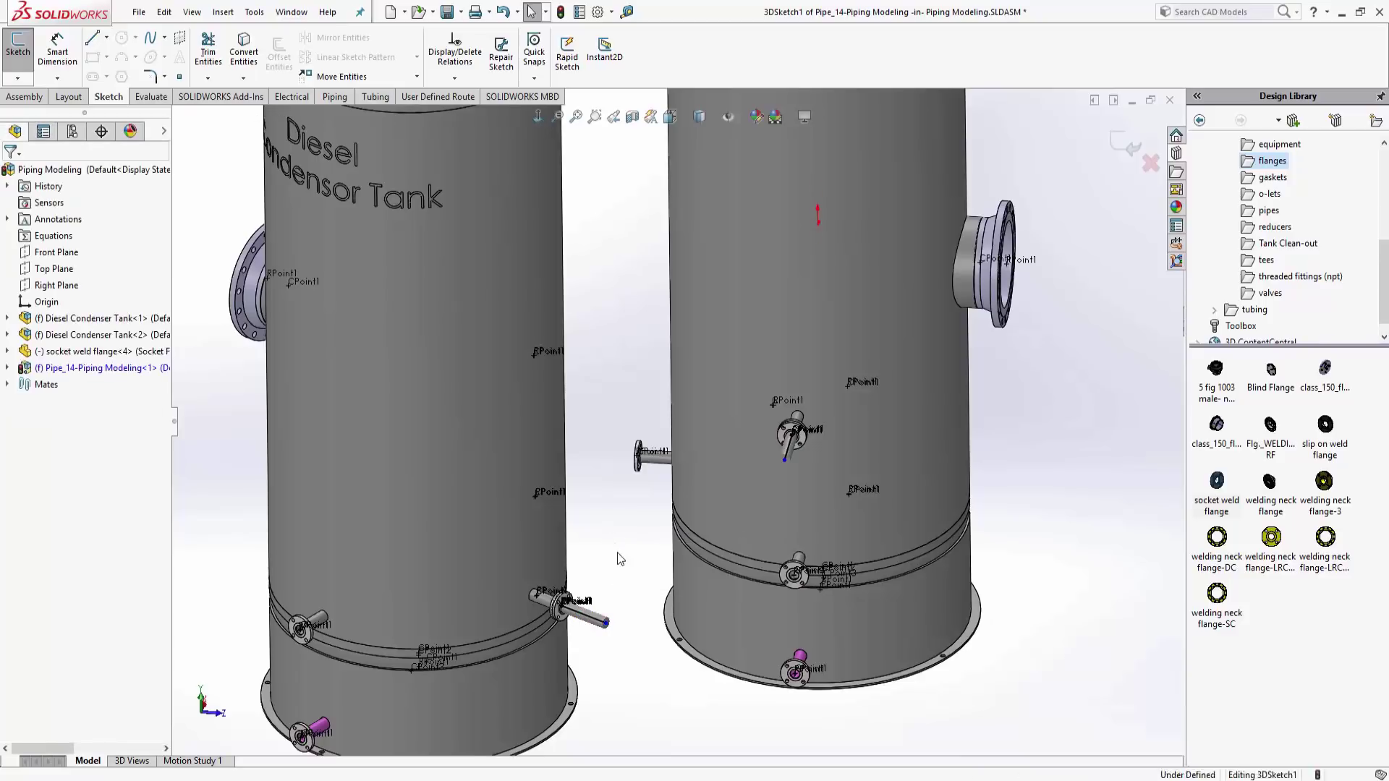
{"action": "middle_click_drag", "start_coordinate": [613, 543], "coordinate": [632, 473]}
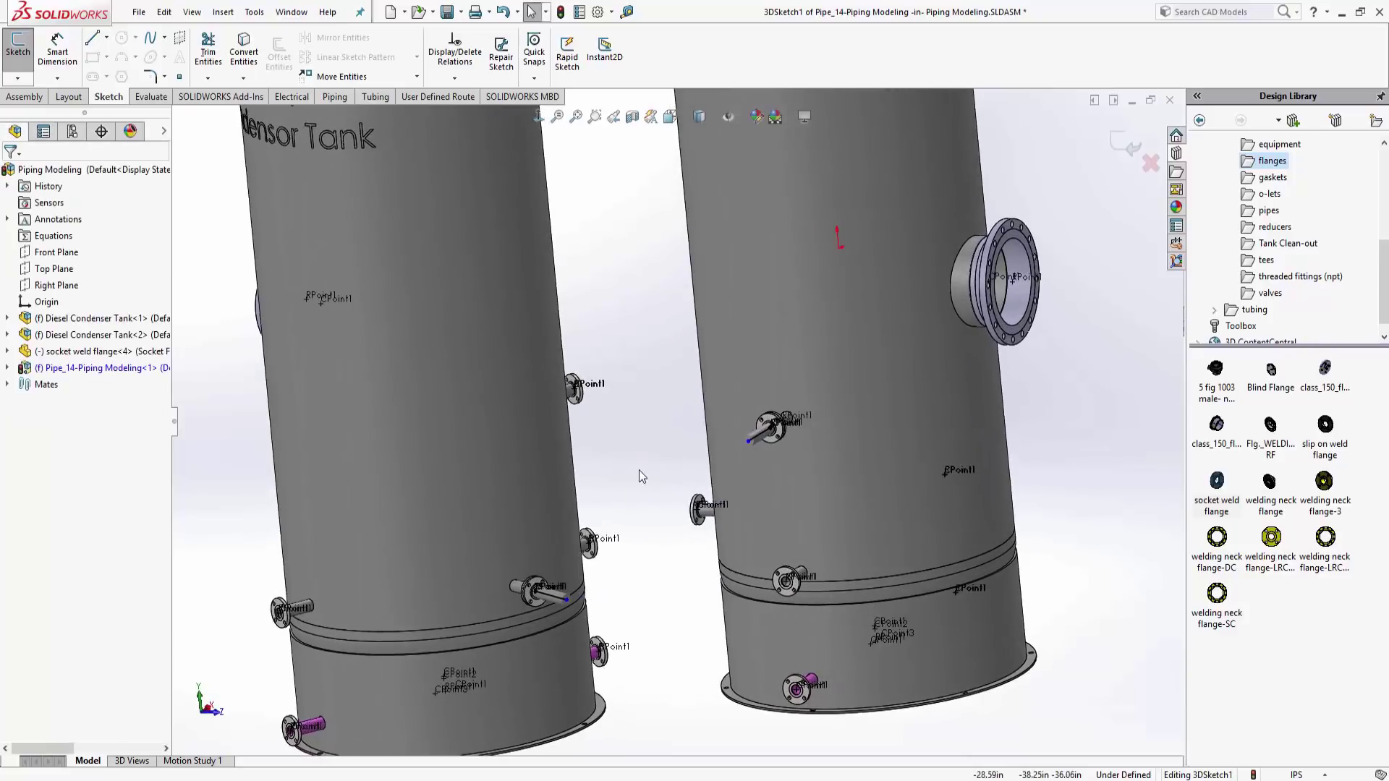
Auto Route between the two stub ends, compare the X,Z,Y alternate, and keep the X,Y,Z path
{"action": "left_click", "coordinate": [330, 96]}
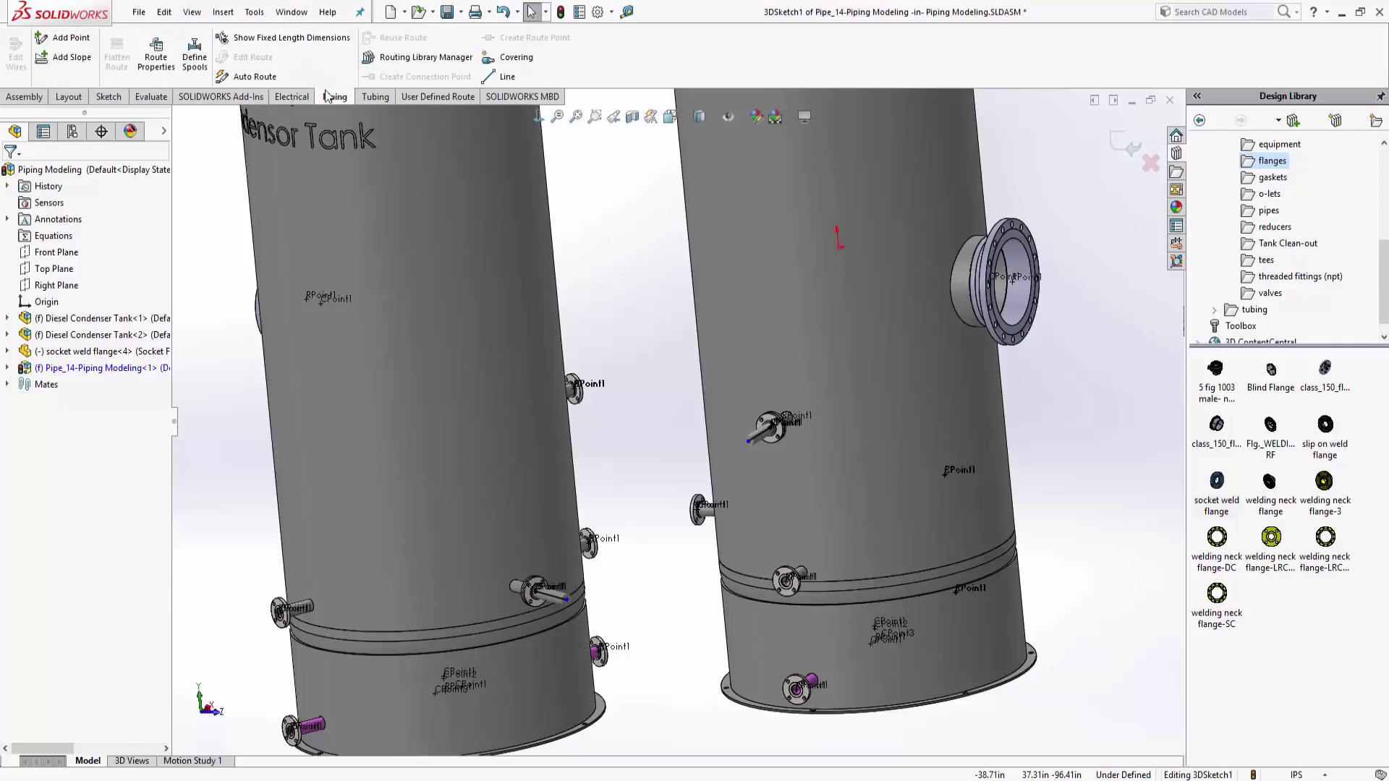
{"action": "left_click", "coordinate": [250, 76]}
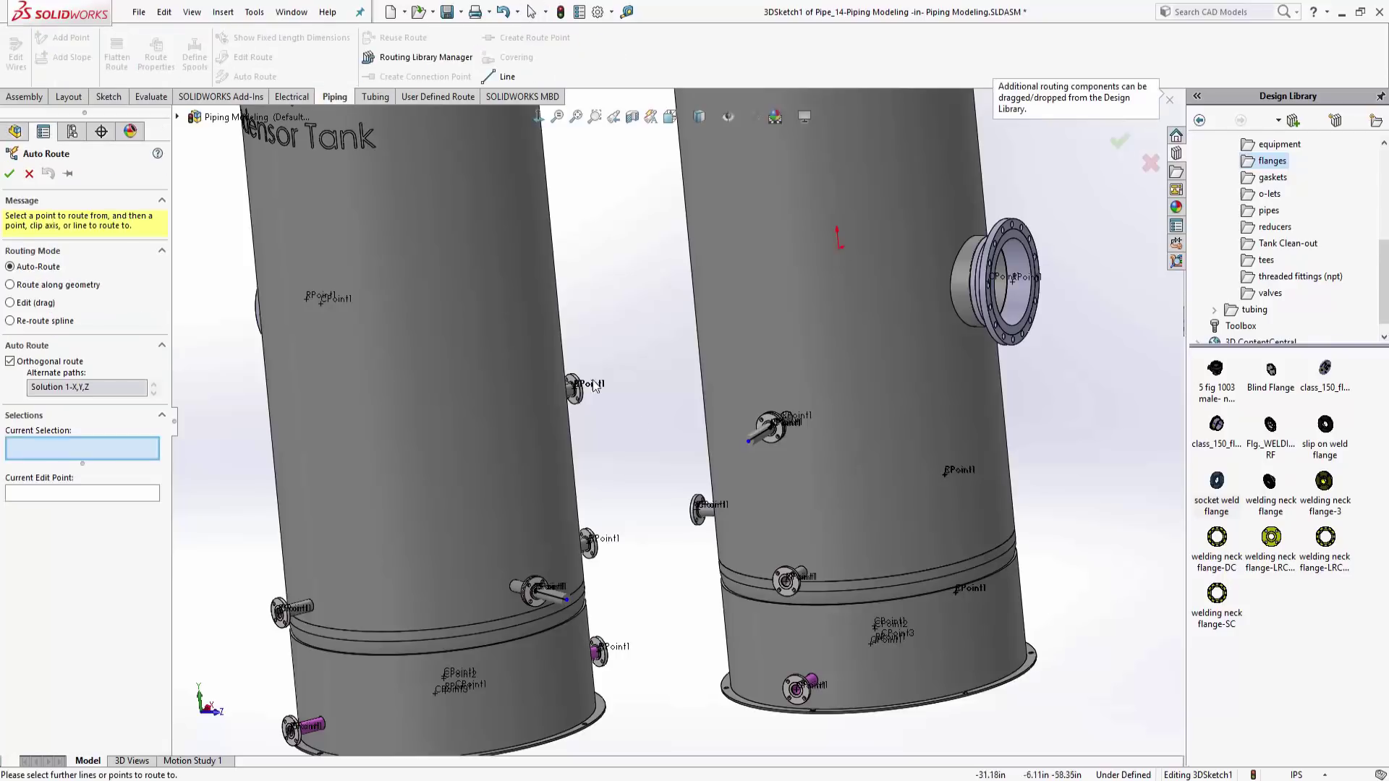
{"action": "left_click", "coordinate": [748, 440]}
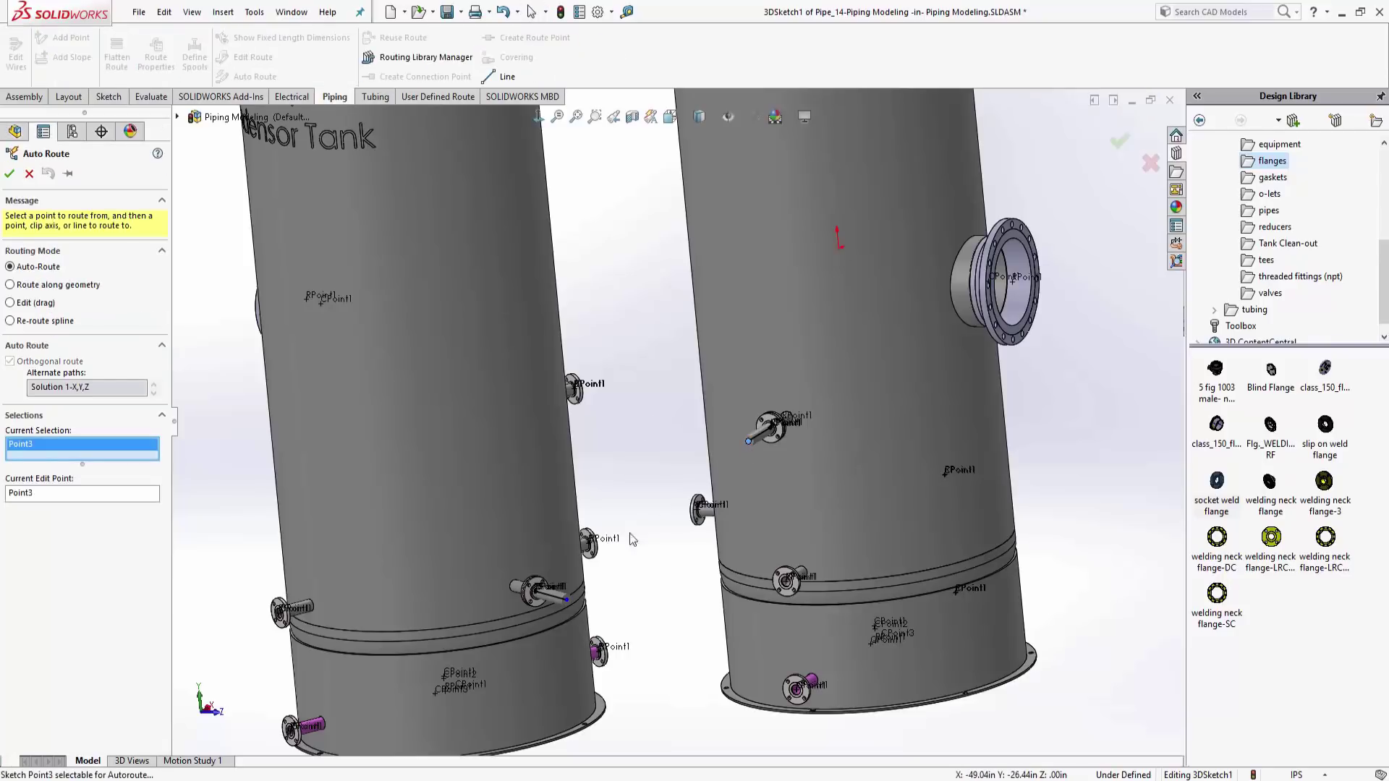
{"action": "left_click", "coordinate": [569, 599]}
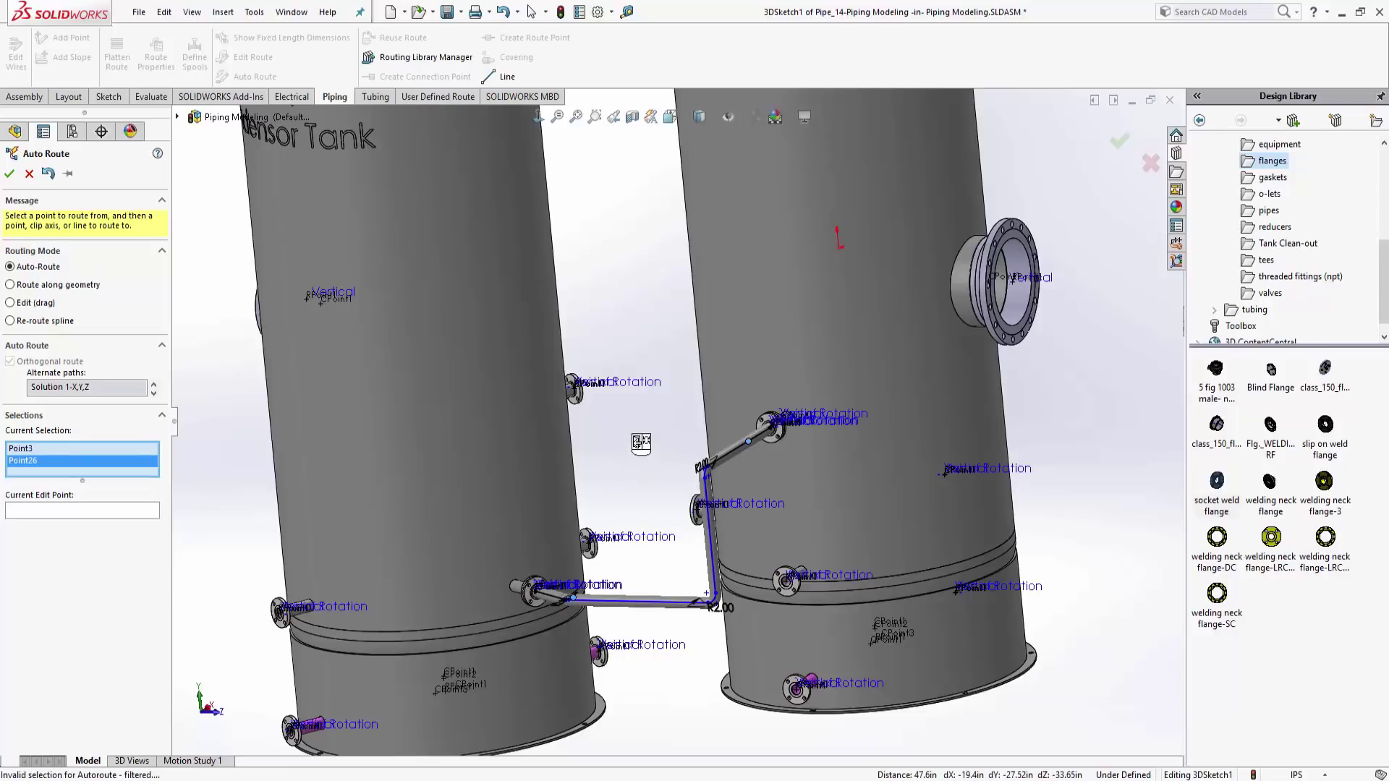
{"action": "left_click", "coordinate": [152, 385]}
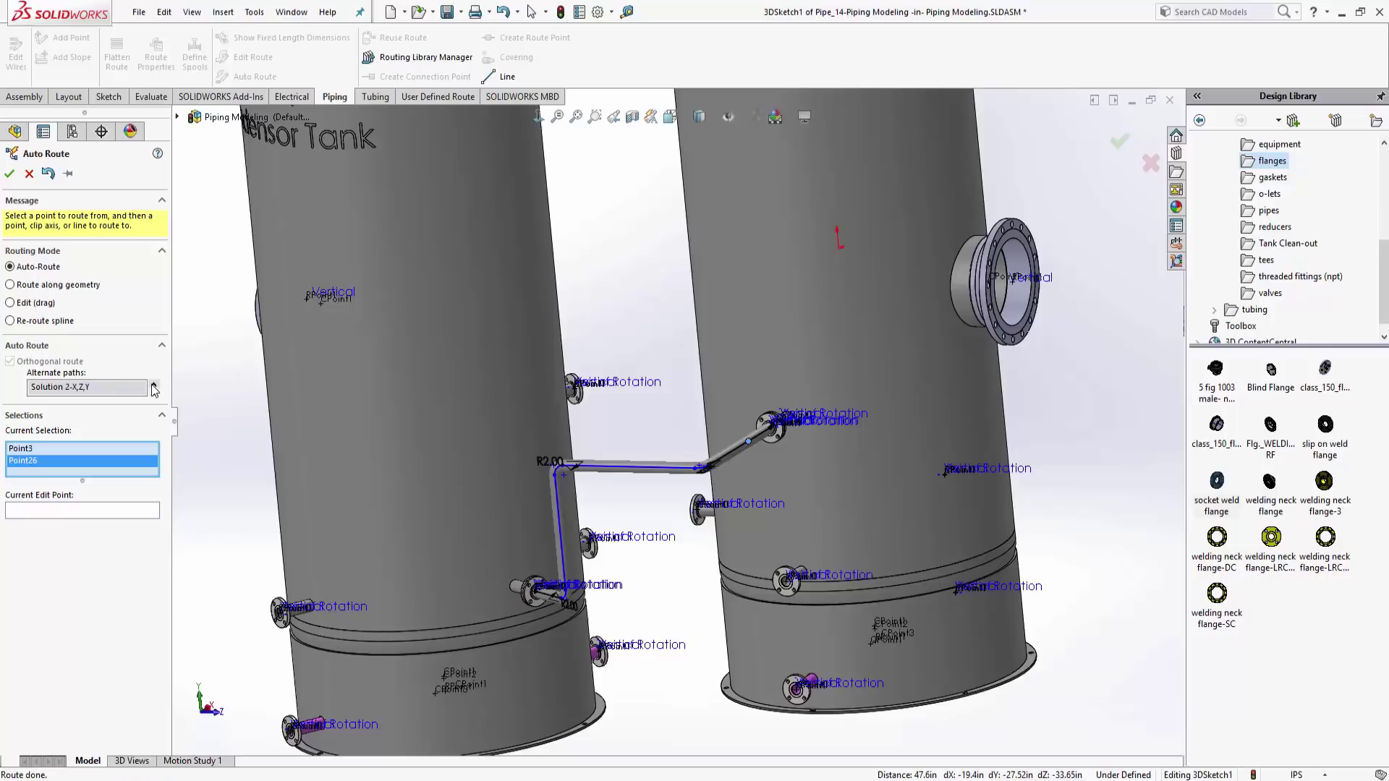
{"action": "left_click", "coordinate": [154, 393]}
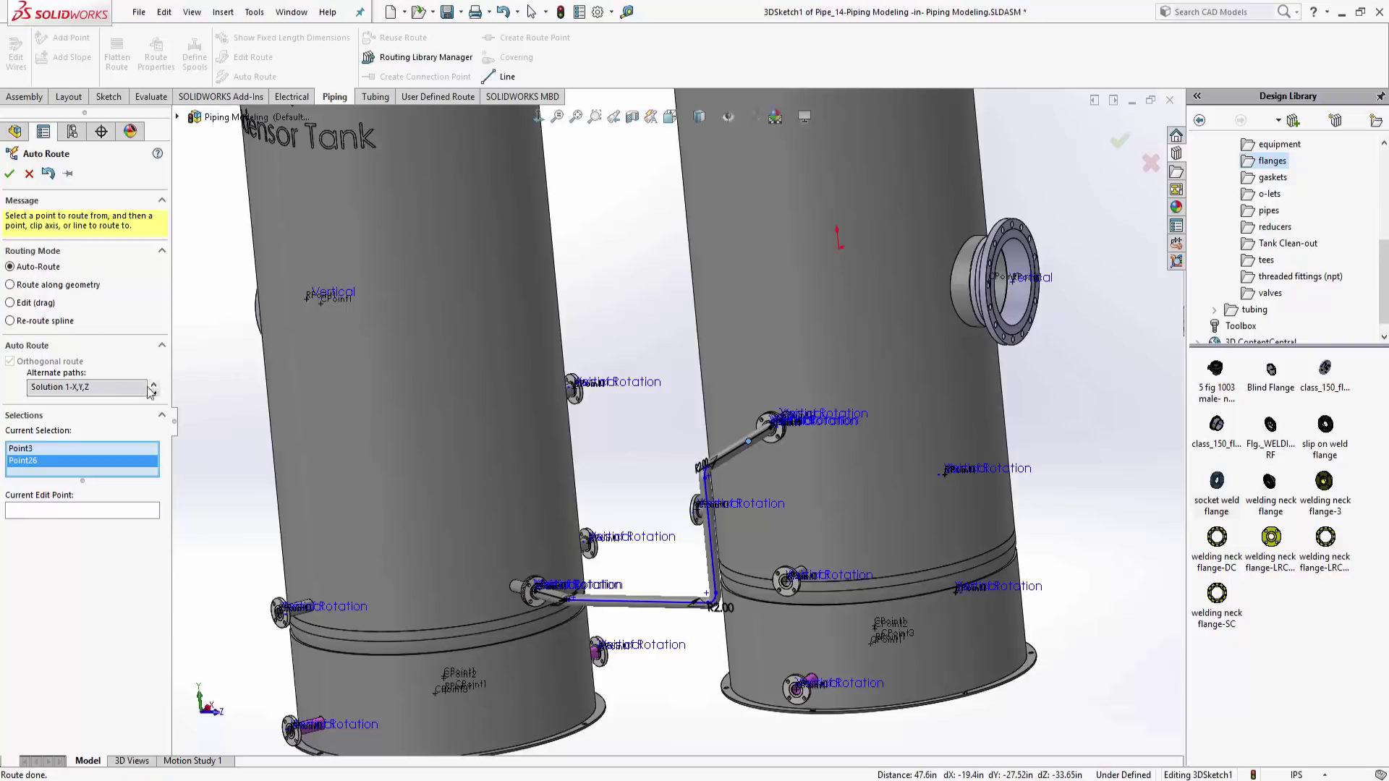
{"action": "left_click", "coordinate": [29, 174]}
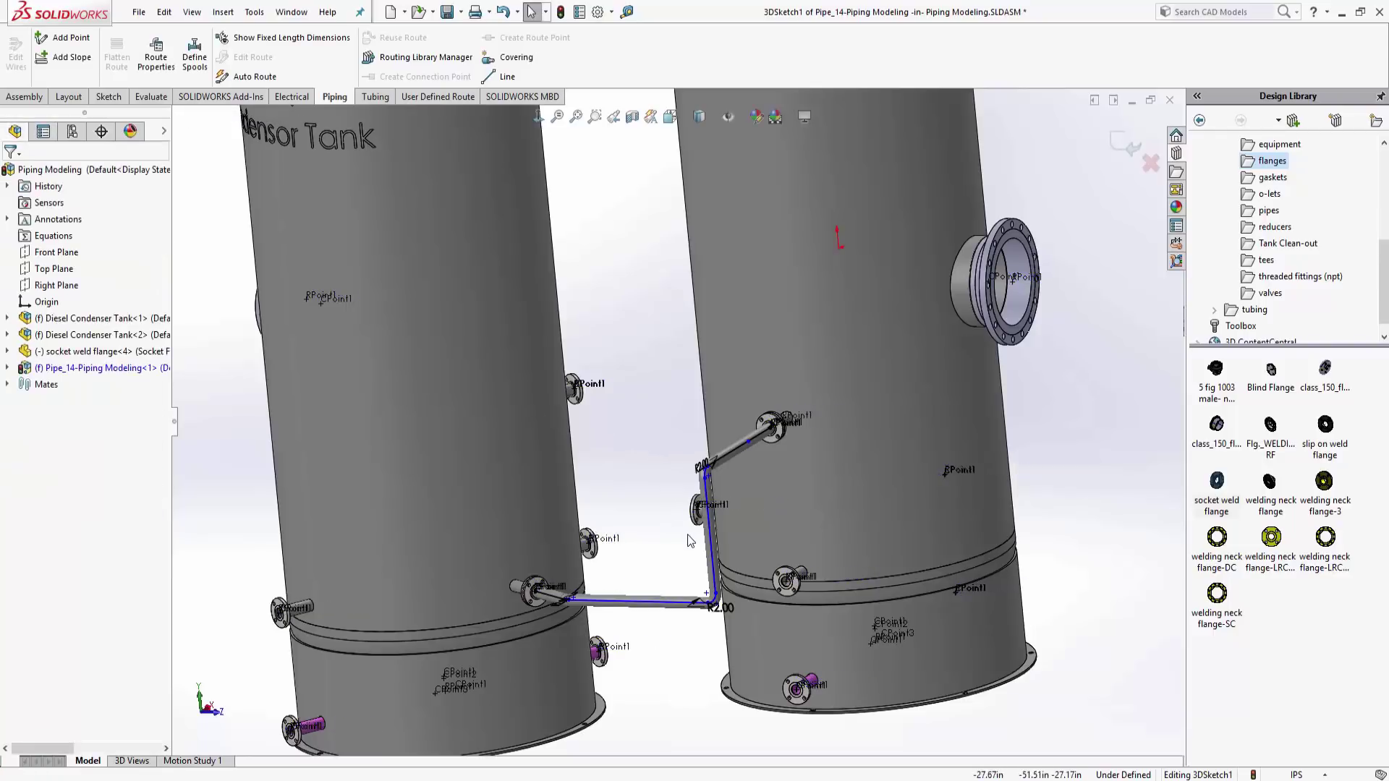
Delete the vertical and bottom horizontal route segments and exit the route sketch
{"action": "left_click", "coordinate": [714, 553]}
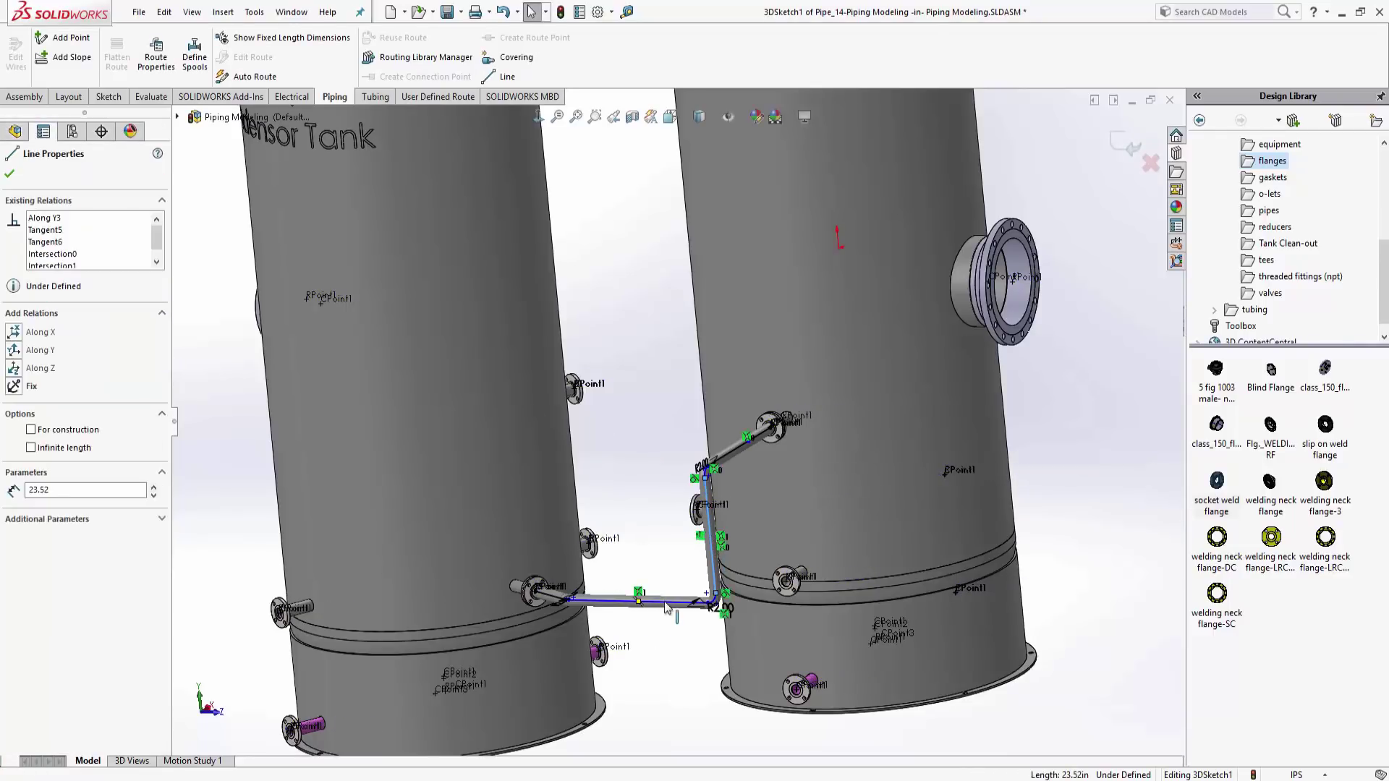
{"action": "key", "text": "Delete"}
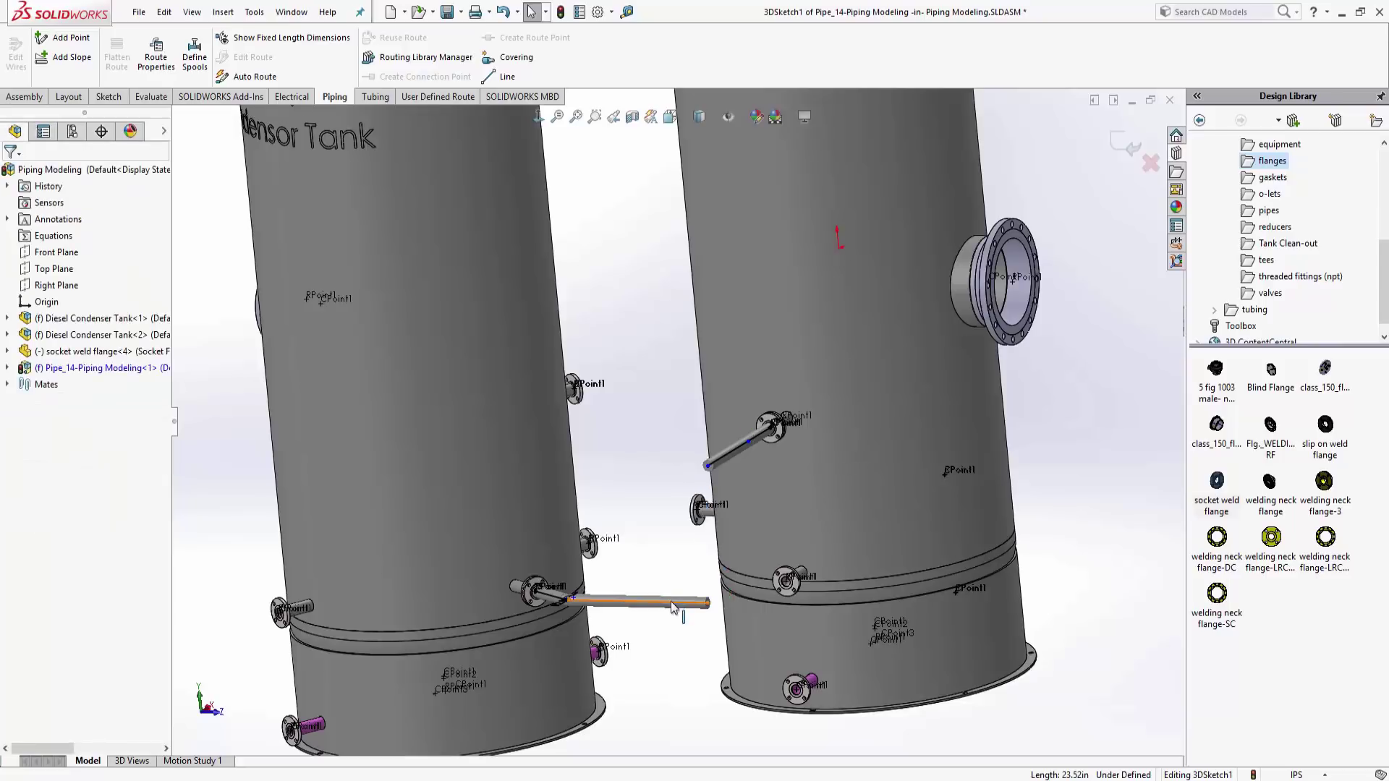
{"action": "left_click", "coordinate": [651, 601]}
{"action": "key", "text": "Delete"}
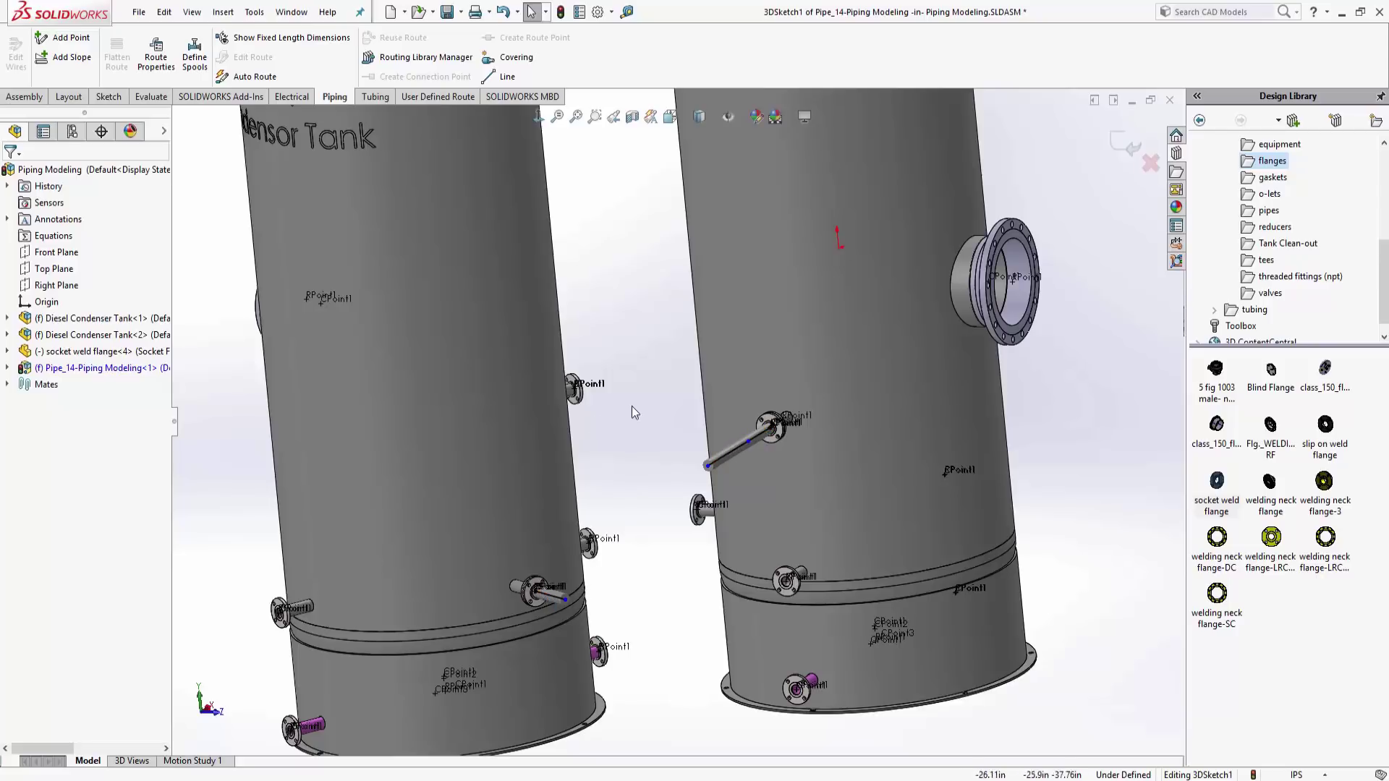
{"action": "left_click", "coordinate": [1121, 142]}
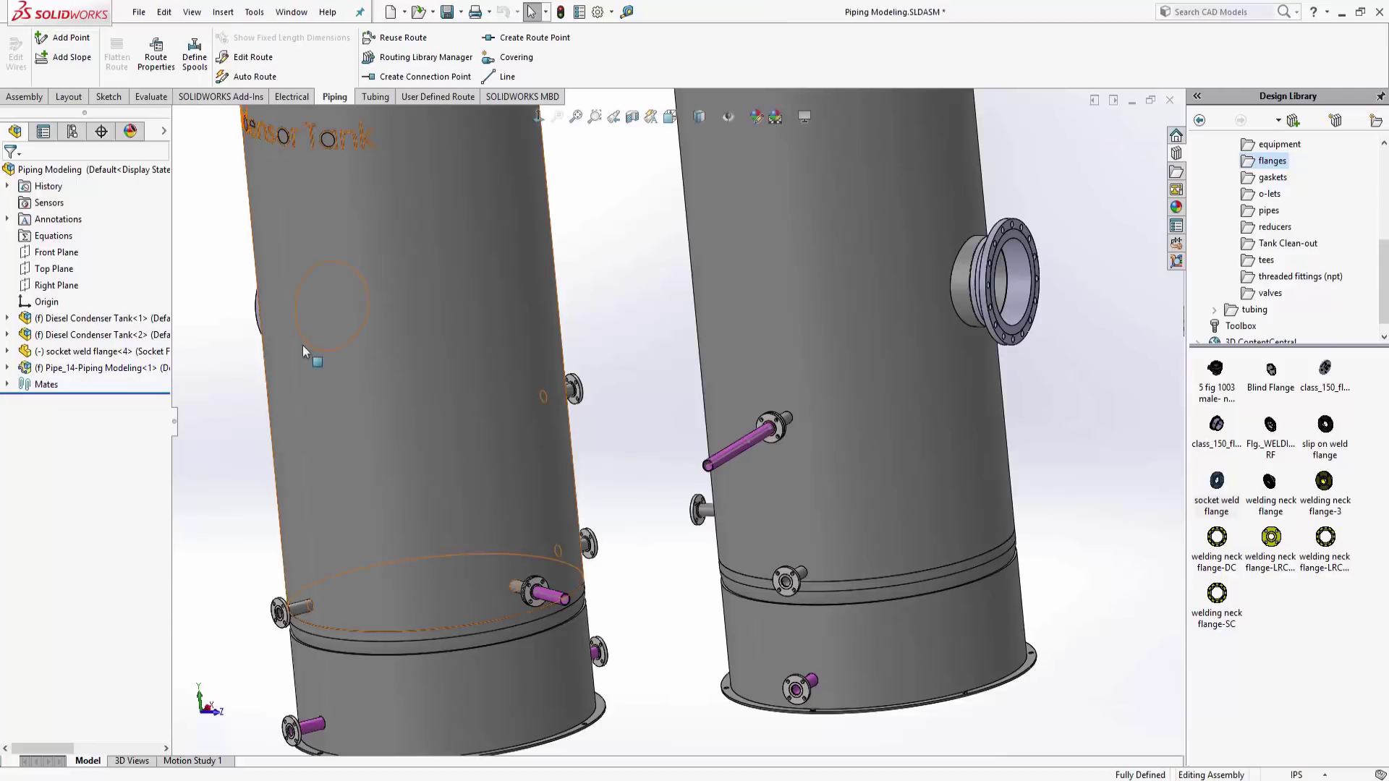
Delete the Pipe_14-Piping Modeling component from the FeatureManager tree, confirming with Yes
{"action": "right_click", "coordinate": [102, 367]}
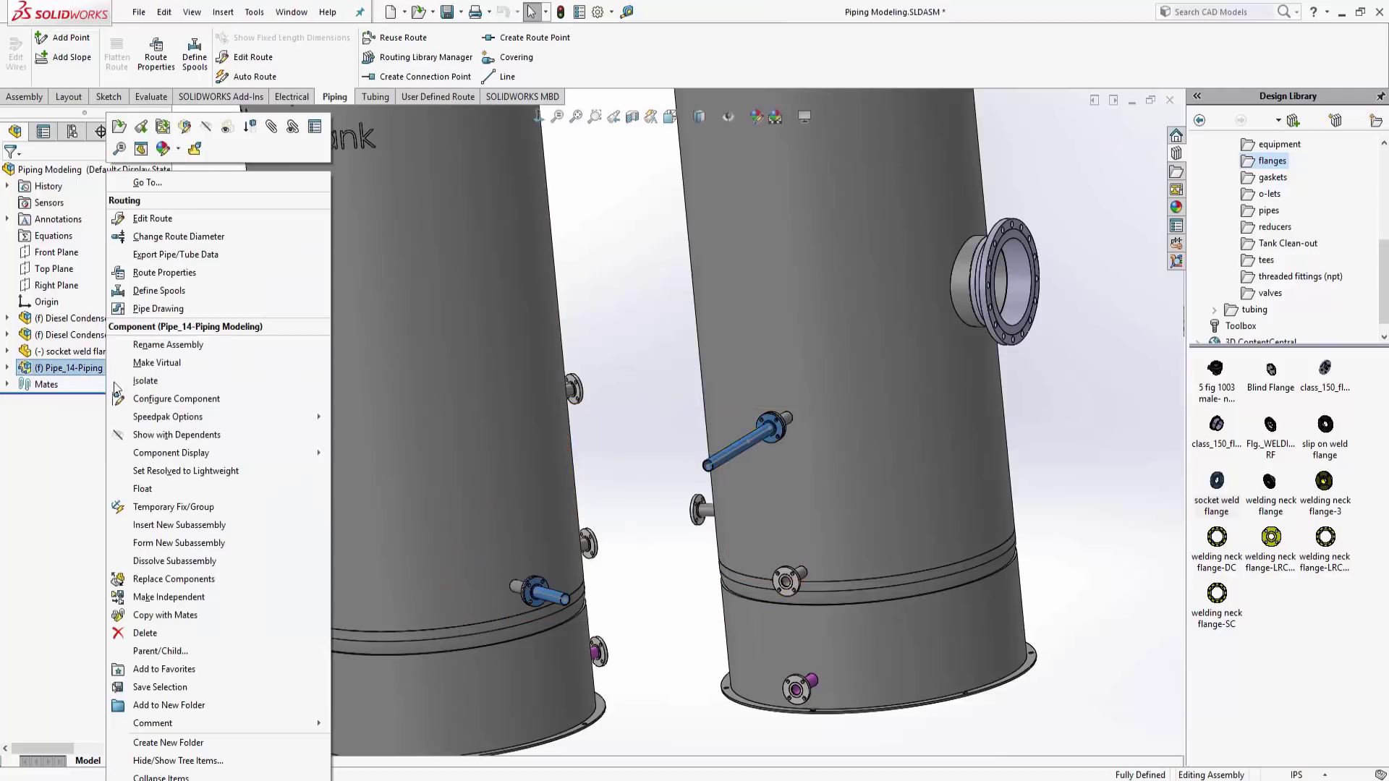
{"action": "left_click", "coordinate": [145, 633]}
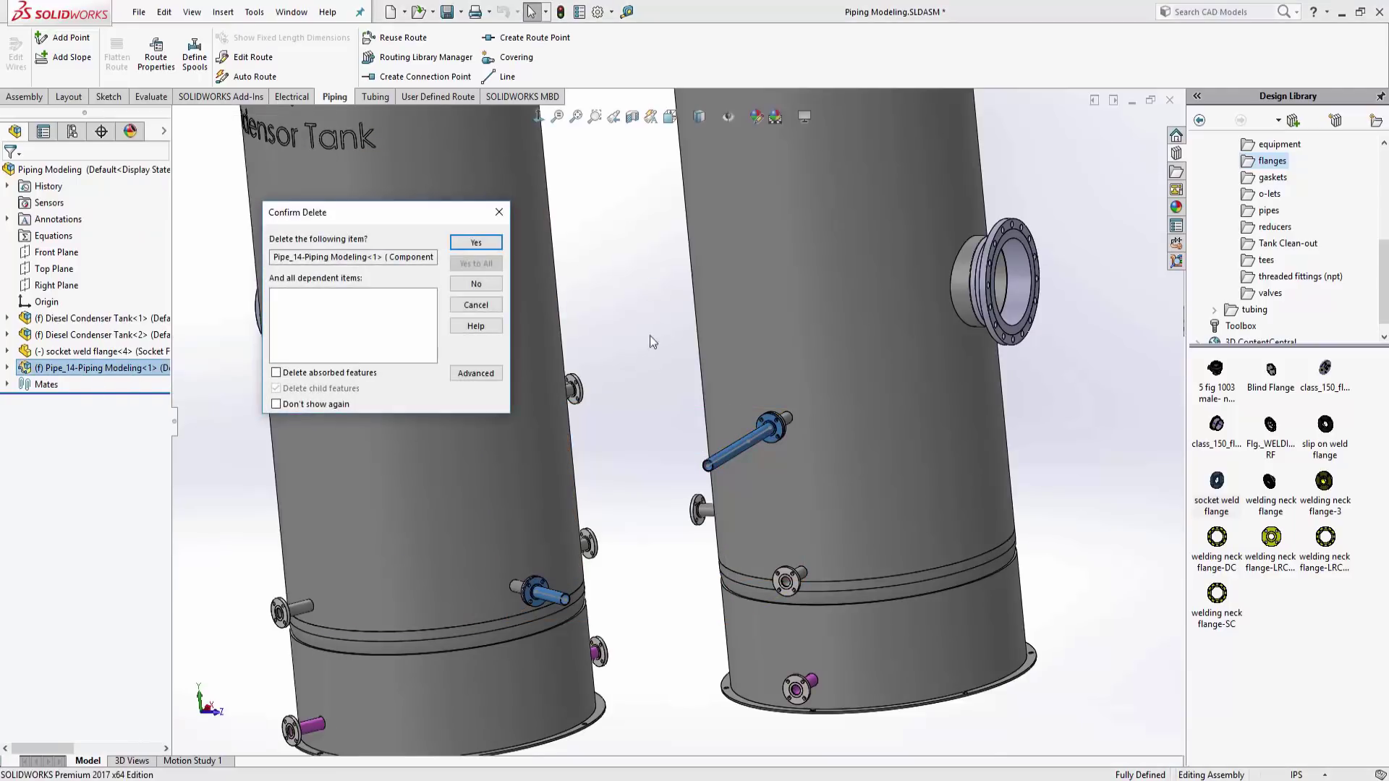
{"action": "left_click", "coordinate": [474, 243]}
{"action": "mouse_move", "coordinate": [631, 405]}
{"action": "middle_mouse_down"}
{"action": "mouse_move", "coordinate": [631, 364]}
{"action": "mouse_move", "coordinate": [638, 397]}
{"action": "middle_mouse_up"}
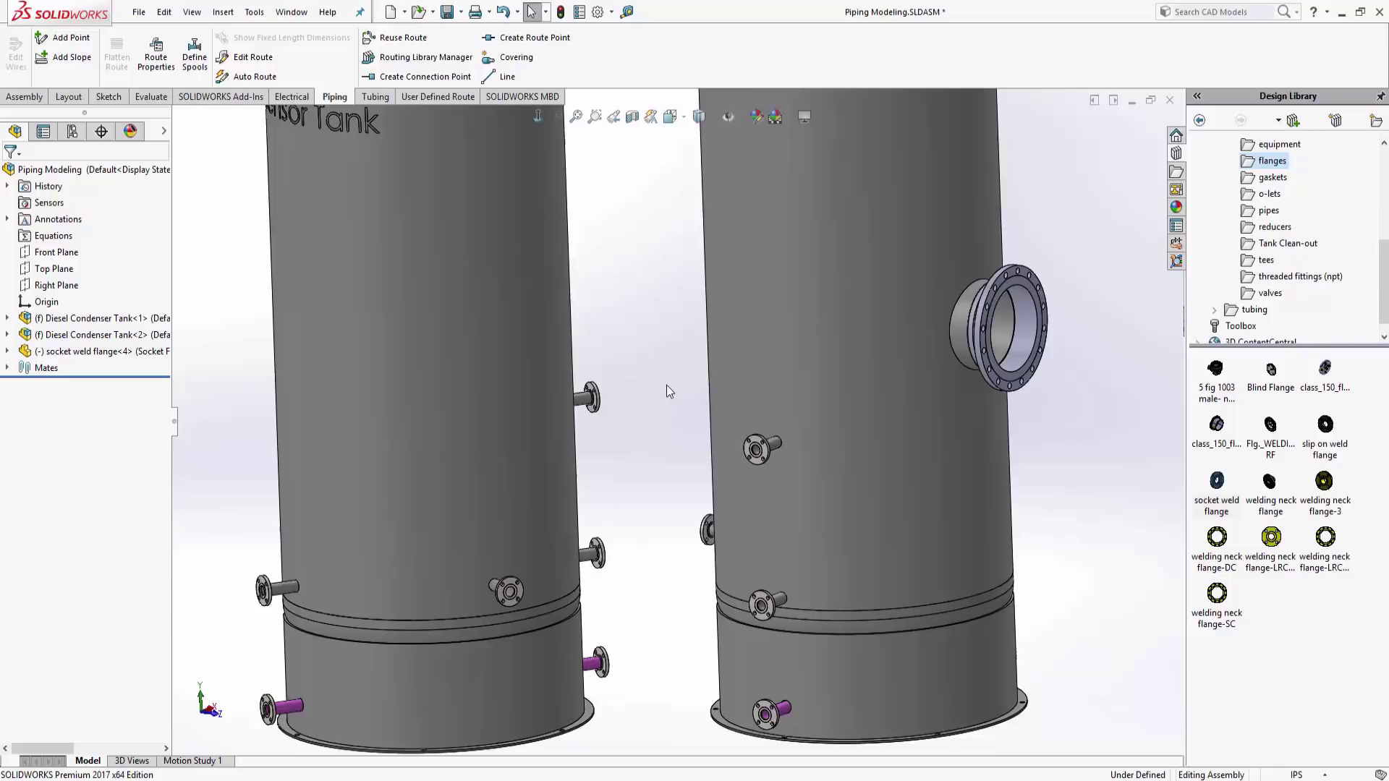
{"action": "scroll", "coordinate": [665, 402], "scroll_direction": "up", "scroll_amount": 5}
{"action": "middle_click_drag", "start_coordinate": [665, 402], "coordinate": [669, 535]}
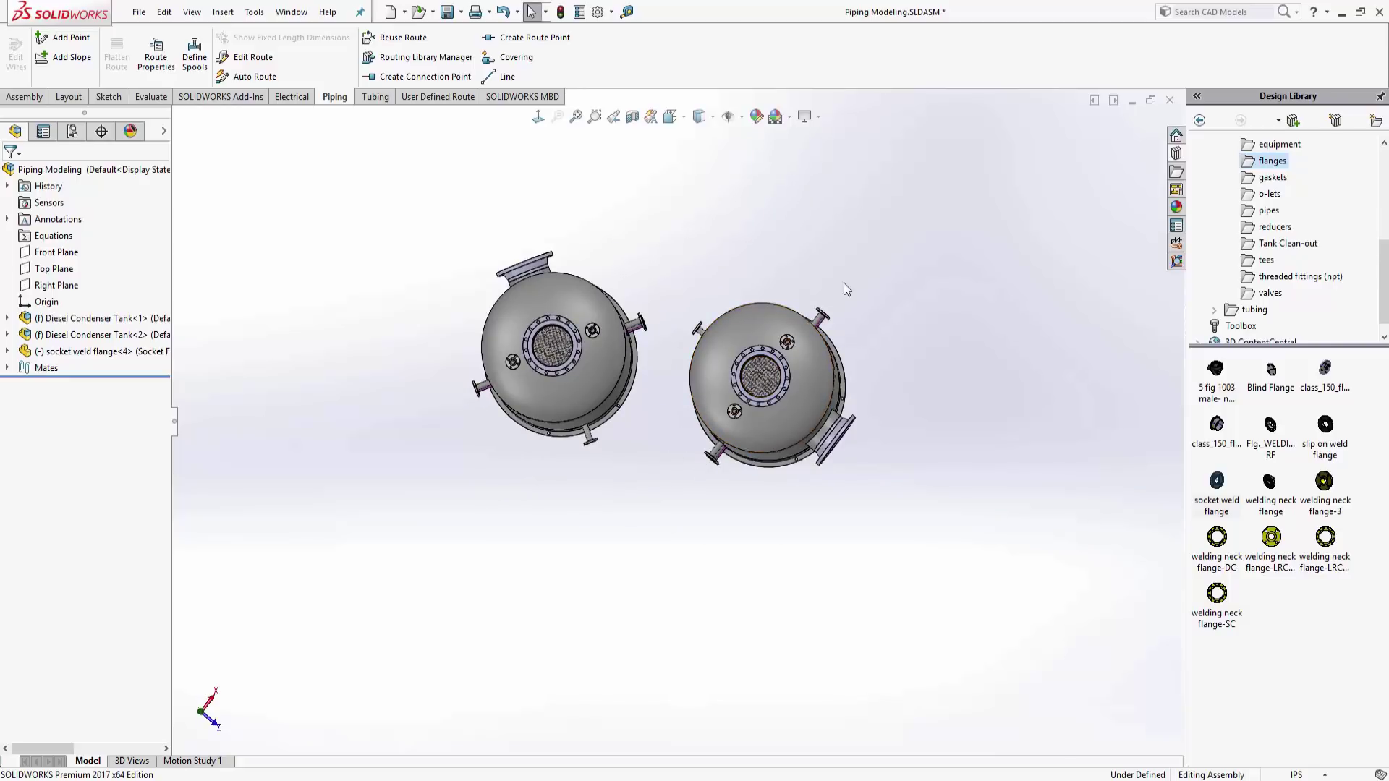
{"action": "left_click", "coordinate": [39, 253]}
{"action": "left_click", "coordinate": [42, 269]}
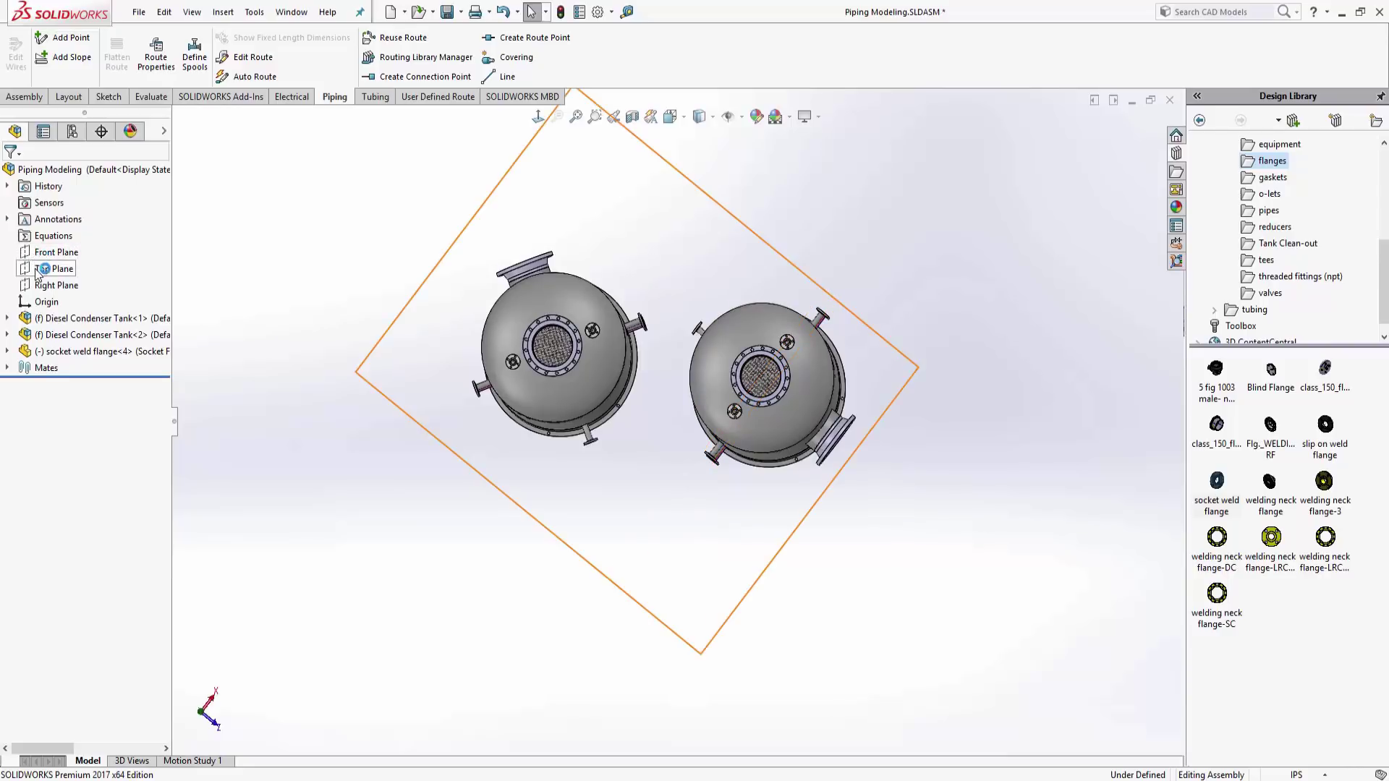
{"action": "left_click", "coordinate": [38, 253]}
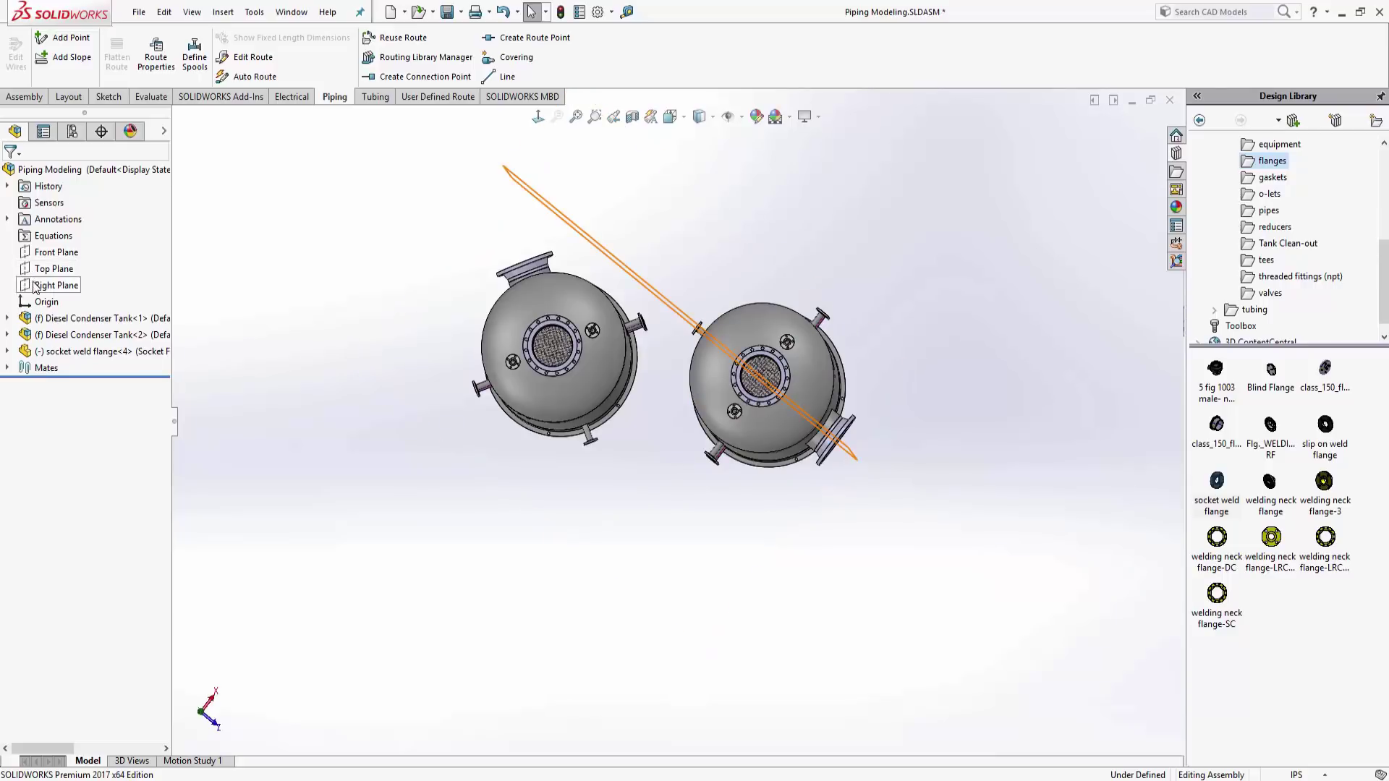
{"action": "left_click", "coordinate": [43, 252]}
{"action": "middle_click_drag", "start_coordinate": [559, 476], "coordinate": [563, 476]}
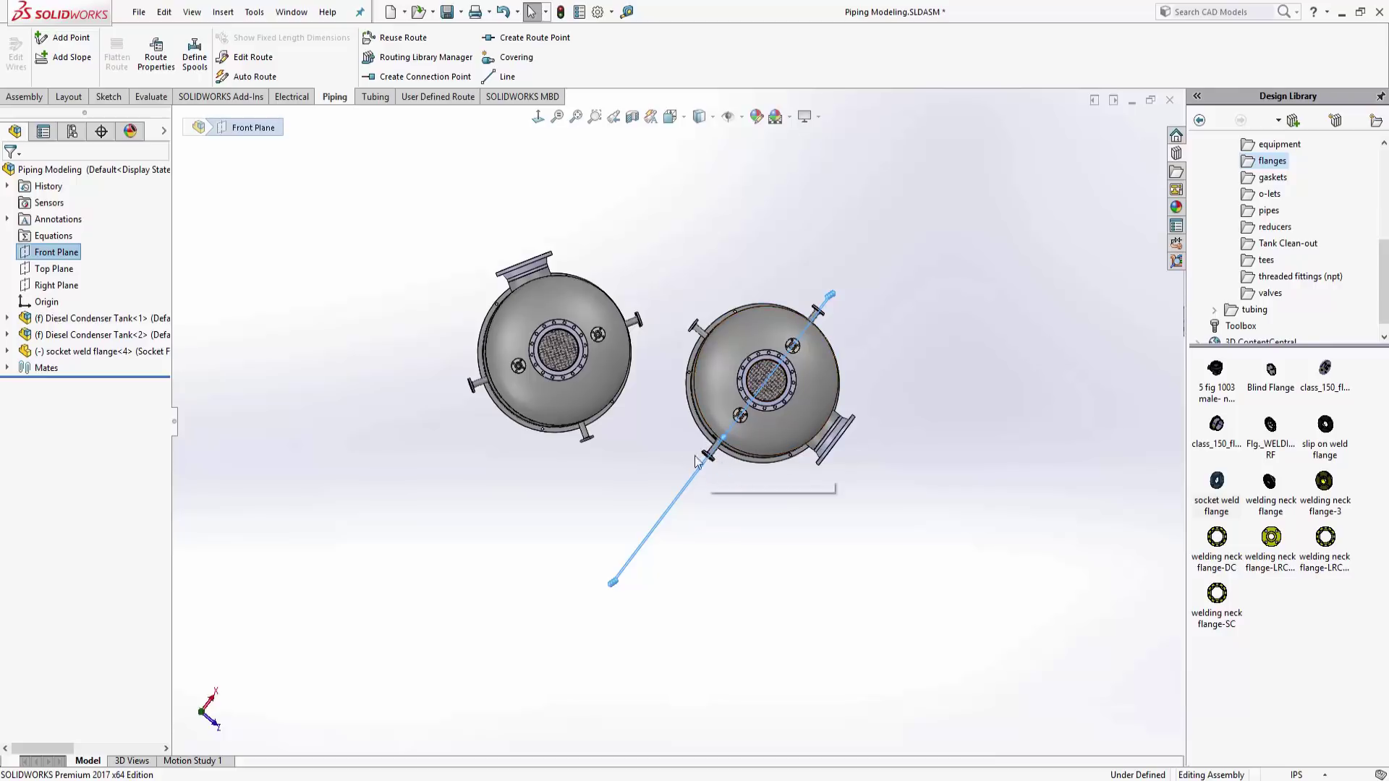
{"action": "left_click", "coordinate": [672, 457]}
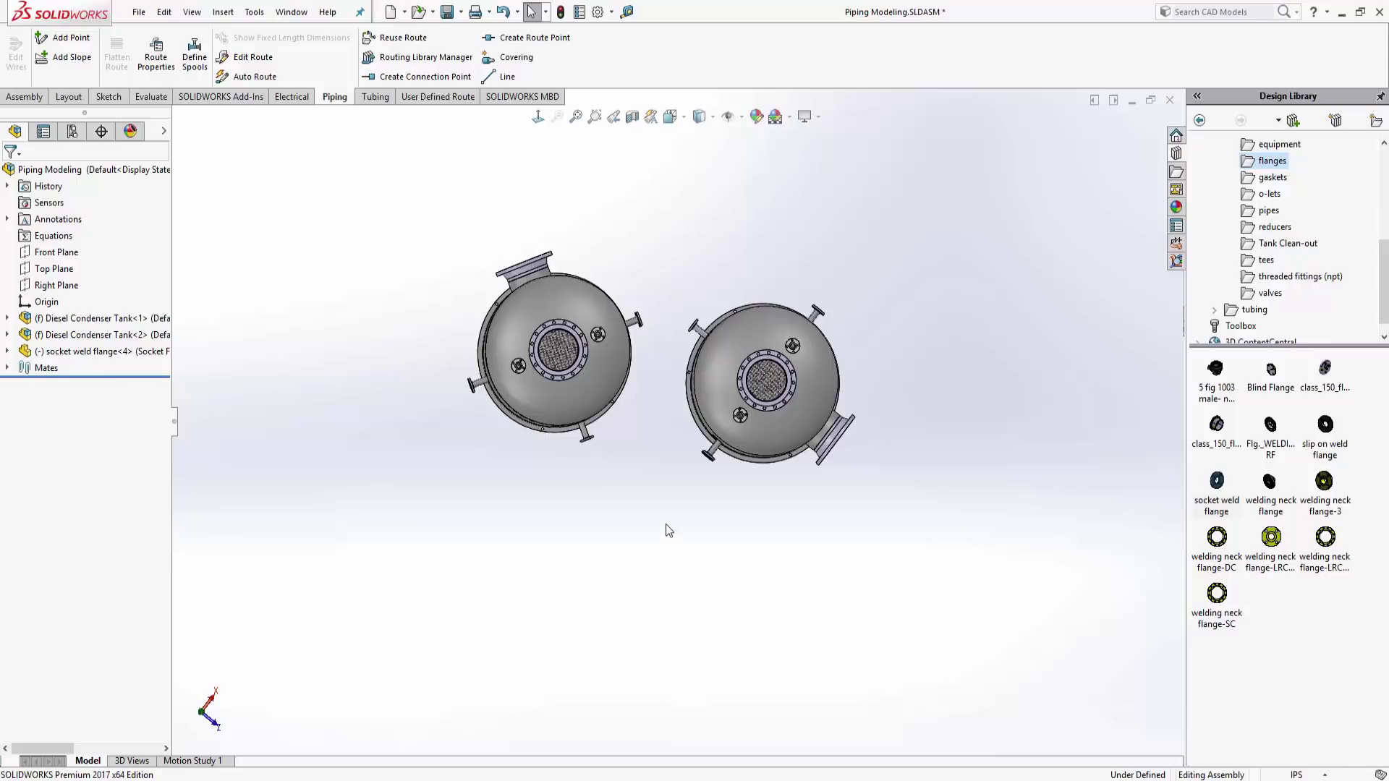
{"action": "middle_click_drag", "start_coordinate": [666, 525], "coordinate": [691, 393]}
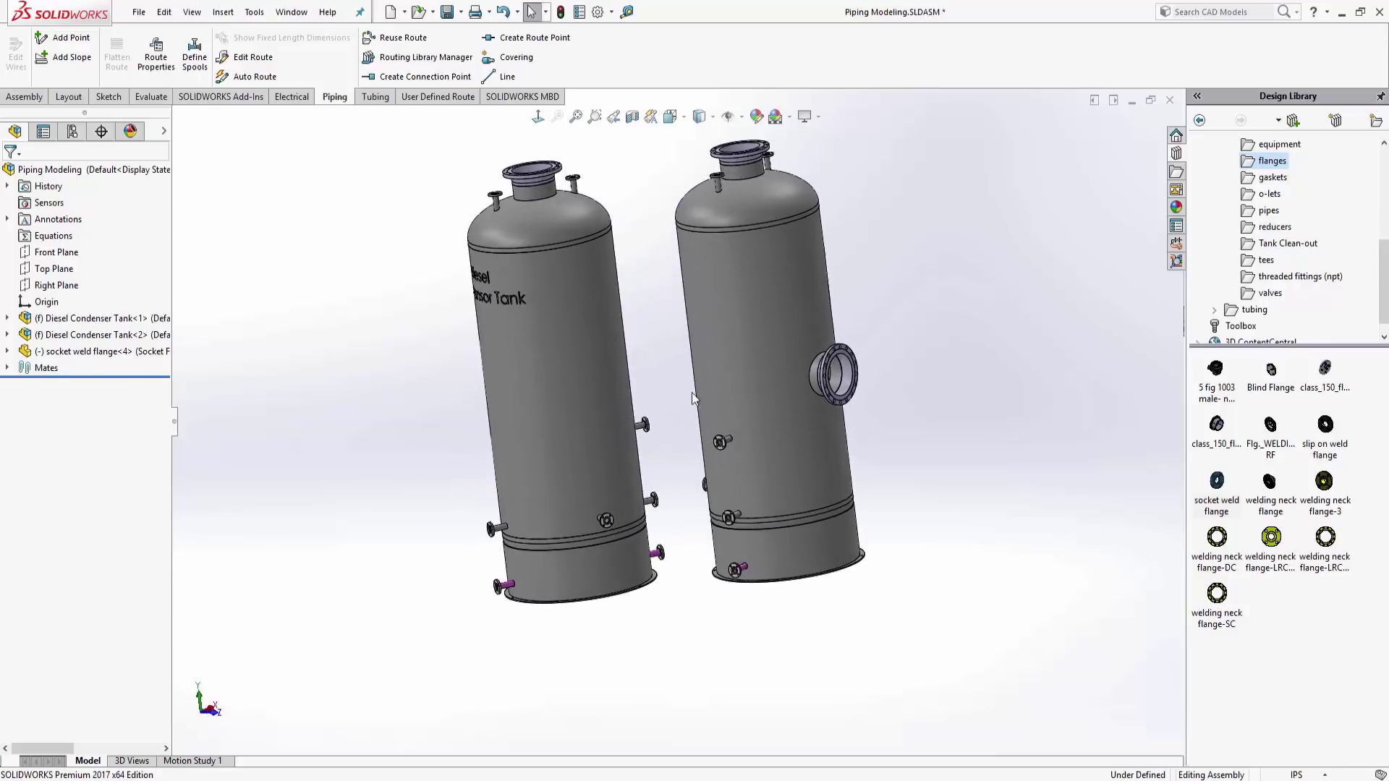
{"action": "scroll", "coordinate": [696, 442], "scroll_direction": "down", "scroll_amount": 4}
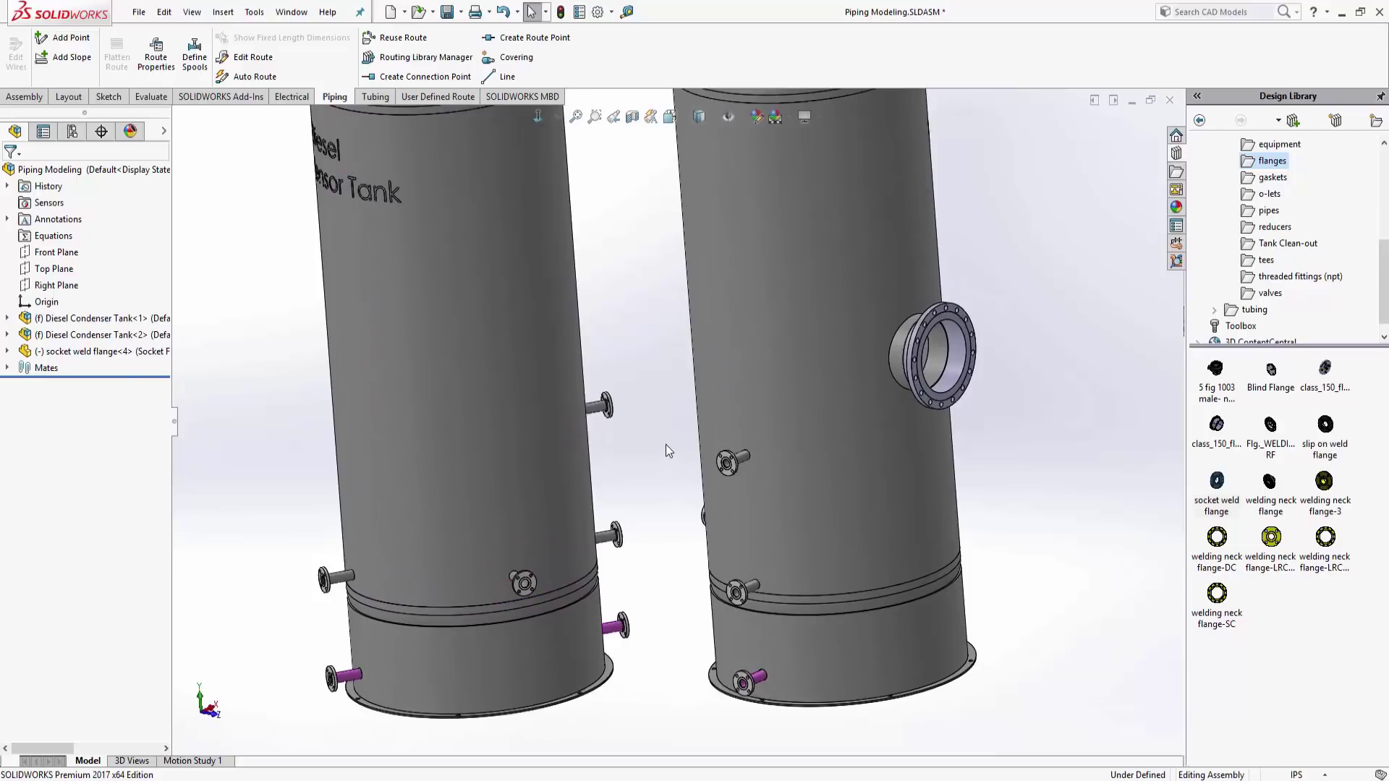
{"action": "scroll", "coordinate": [672, 458], "scroll_direction": "down", "scroll_amount": 2}
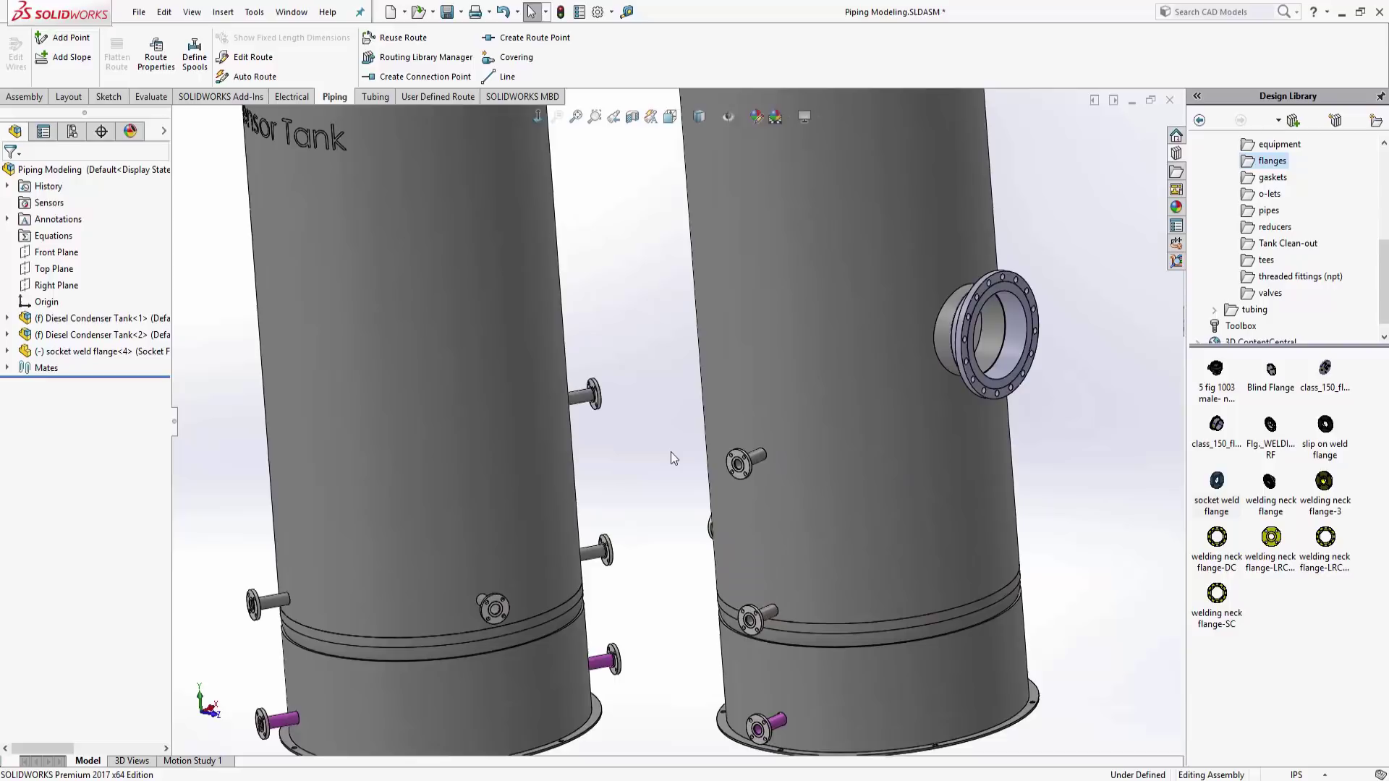
Insert a new part in the assembly, saving all modified documents first
{"action": "left_click", "coordinate": [27, 98]}
{"action": "left_click", "coordinate": [81, 77]}
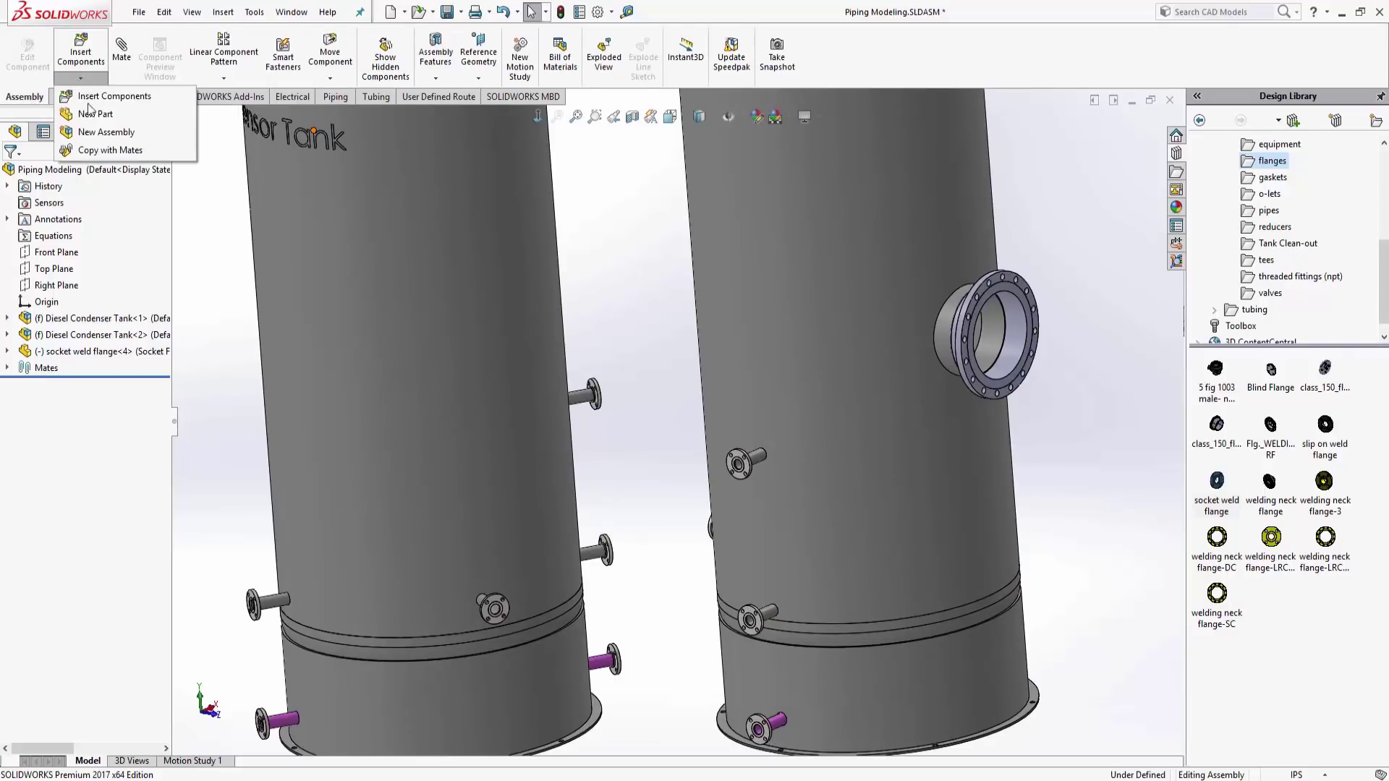
{"action": "left_click", "coordinate": [89, 115]}
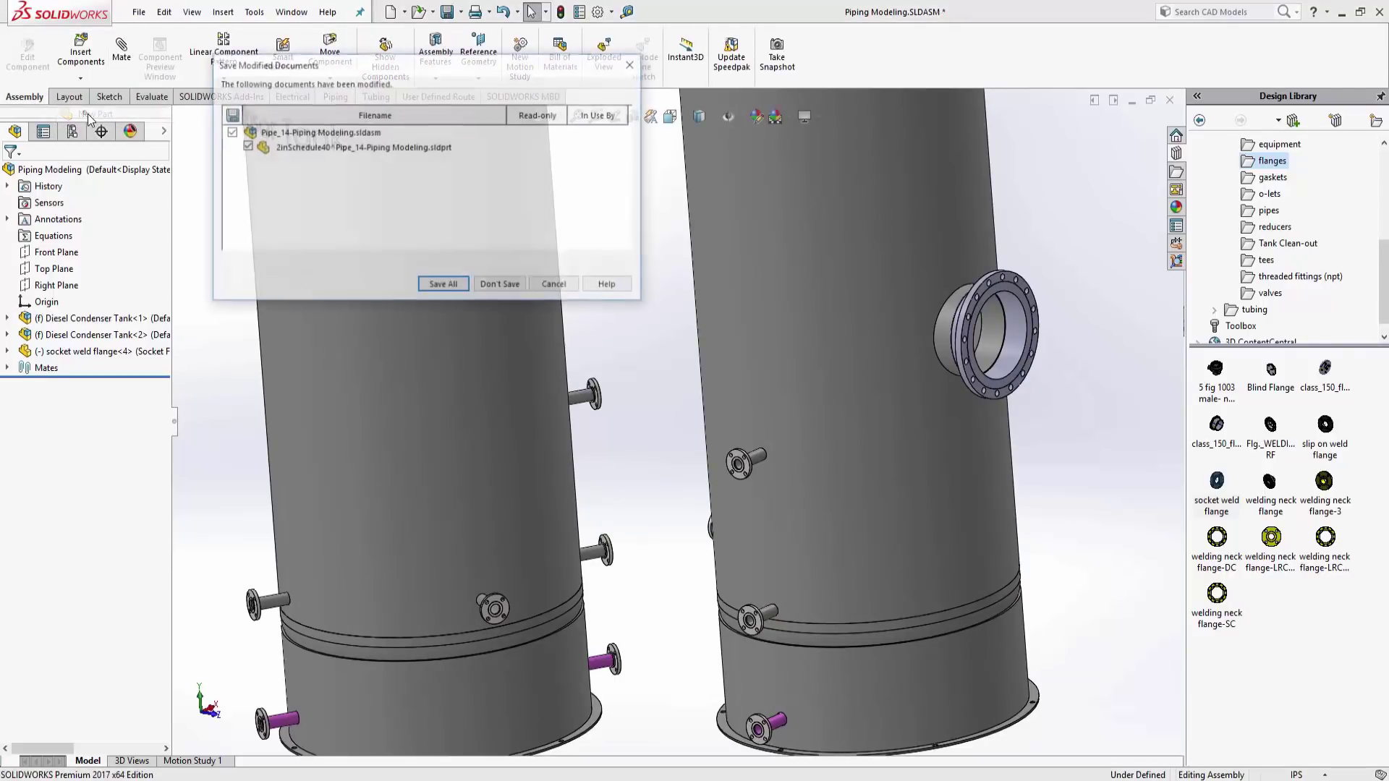
{"action": "left_click", "coordinate": [432, 286]}
{"action": "left_click", "coordinate": [713, 356]}
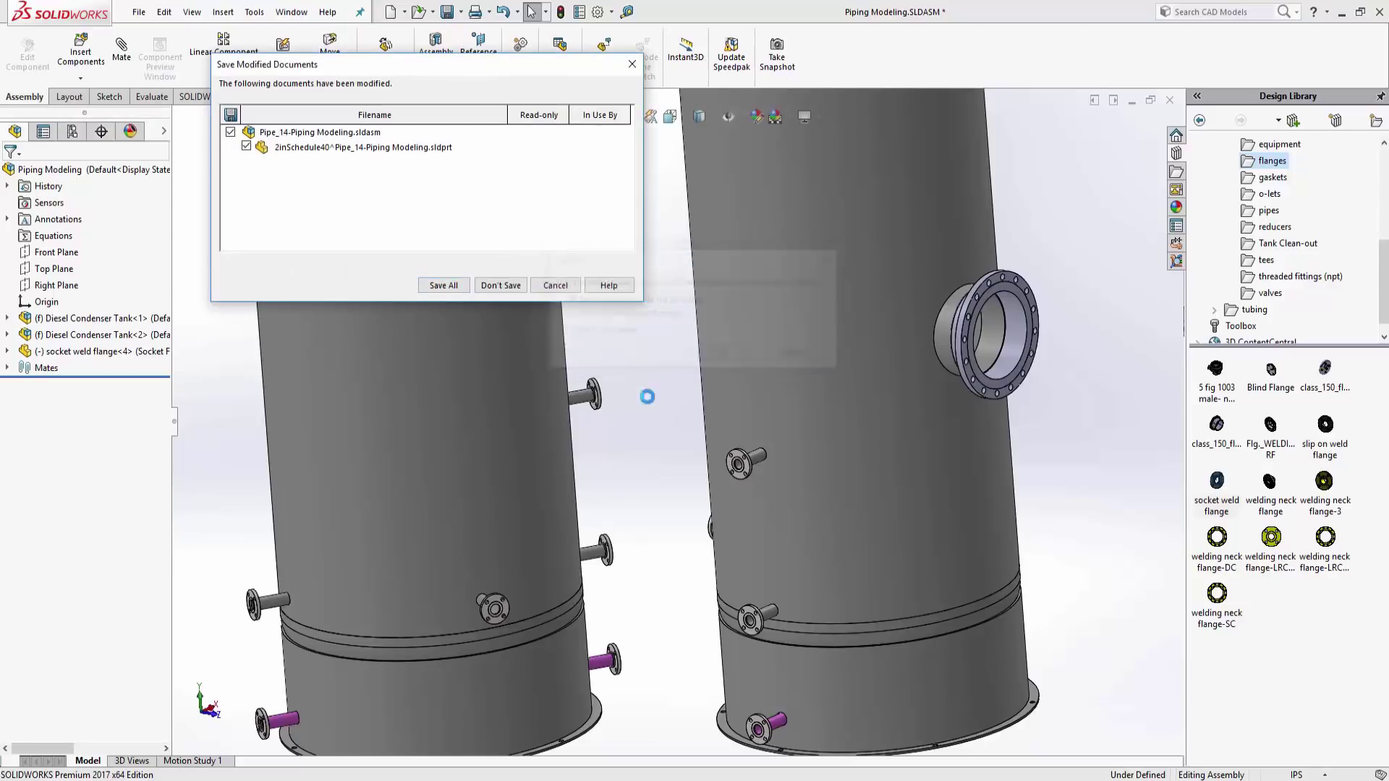
Choose the Part template and place the new part on the socket weld flange's hub face
{"action": "left_click", "coordinate": [378, 193]}
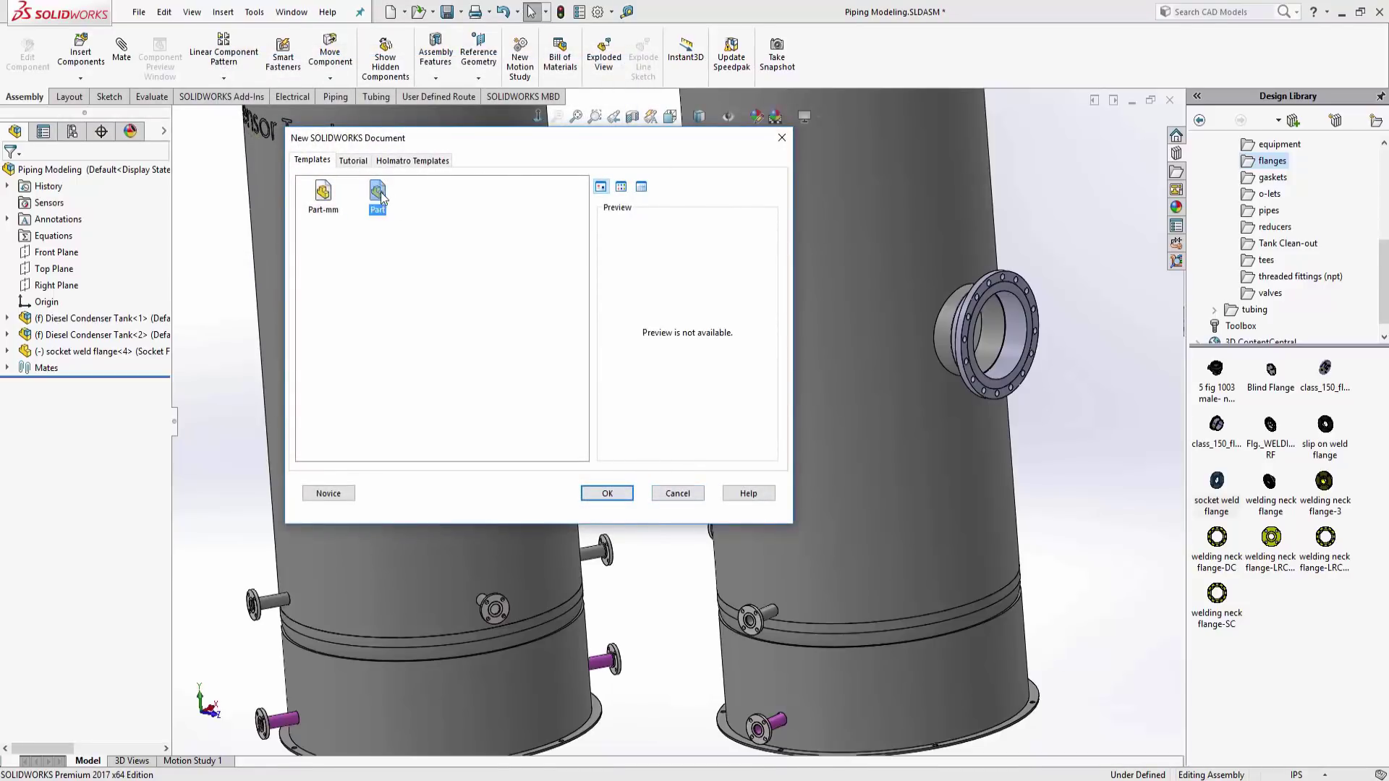
{"action": "left_click", "coordinate": [607, 493]}
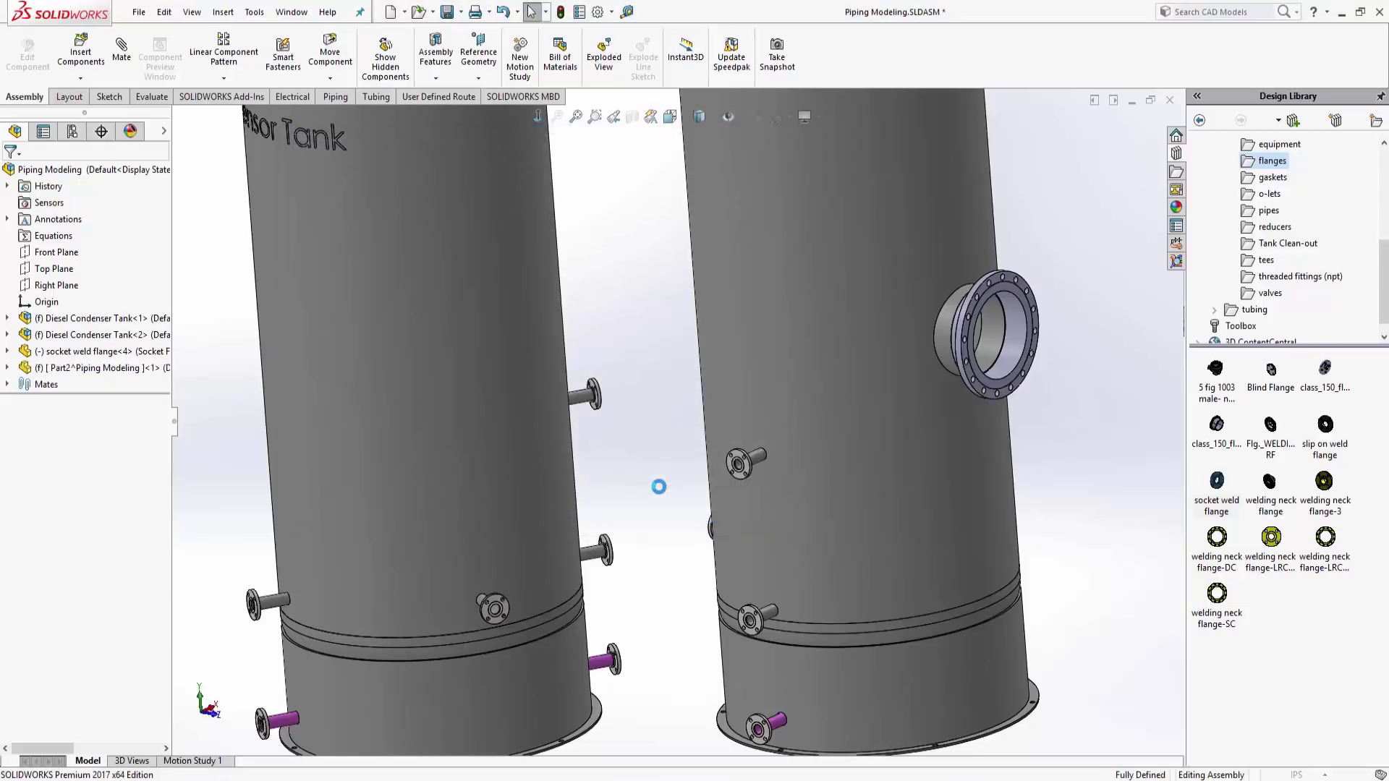
{"action": "scroll", "coordinate": [744, 463], "scroll_direction": "down", "scroll_amount": 5}
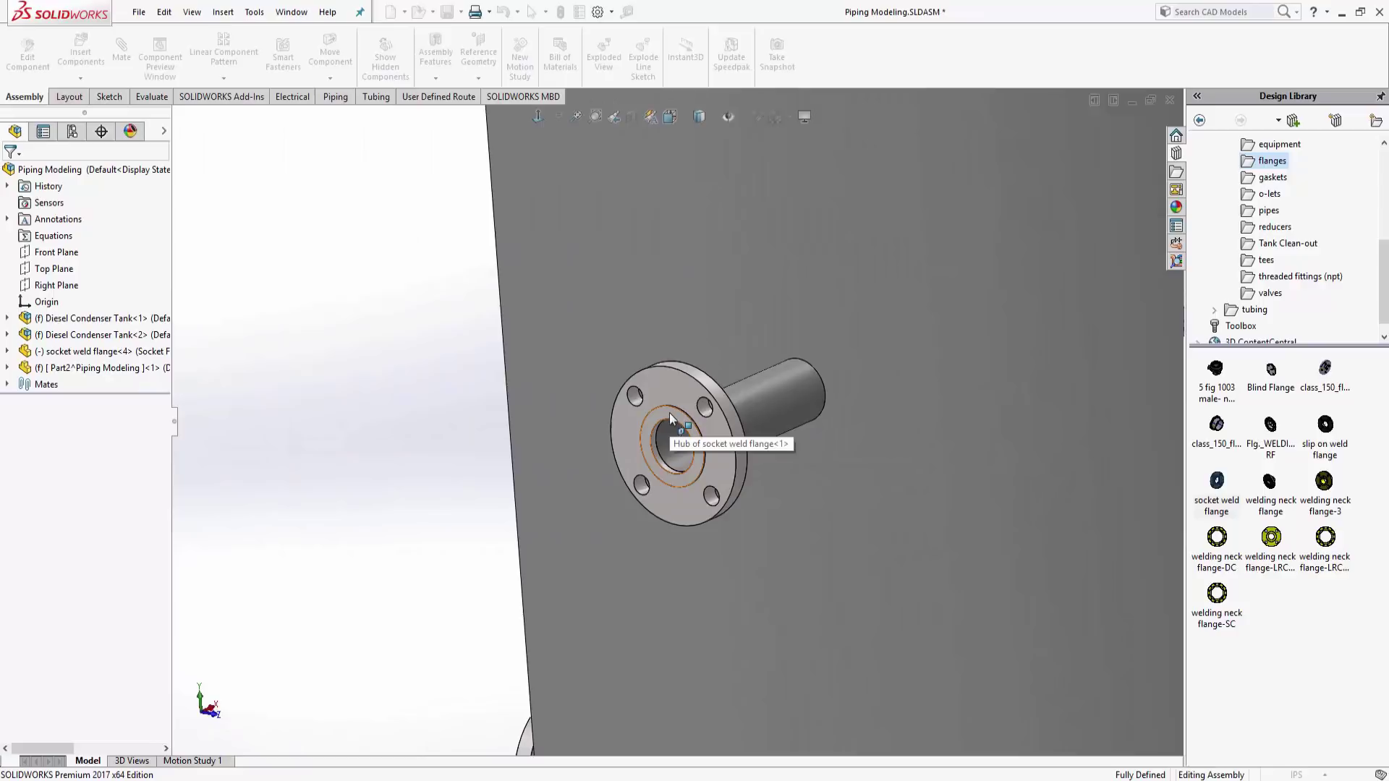
{"action": "left_click", "coordinate": [670, 412]}
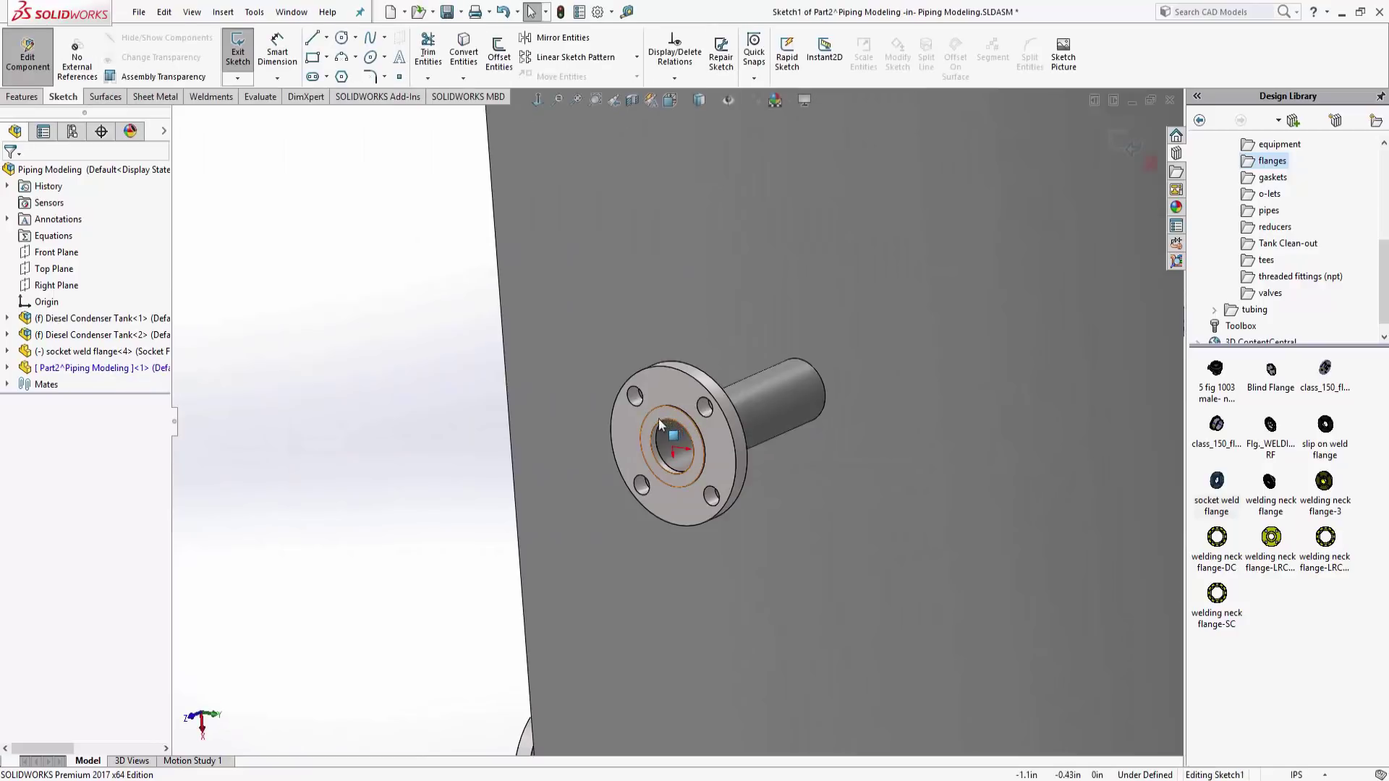
Convert the hub's inner circular edge into a sketch circle and close the sketch
{"action": "left_click", "coordinate": [658, 421]}
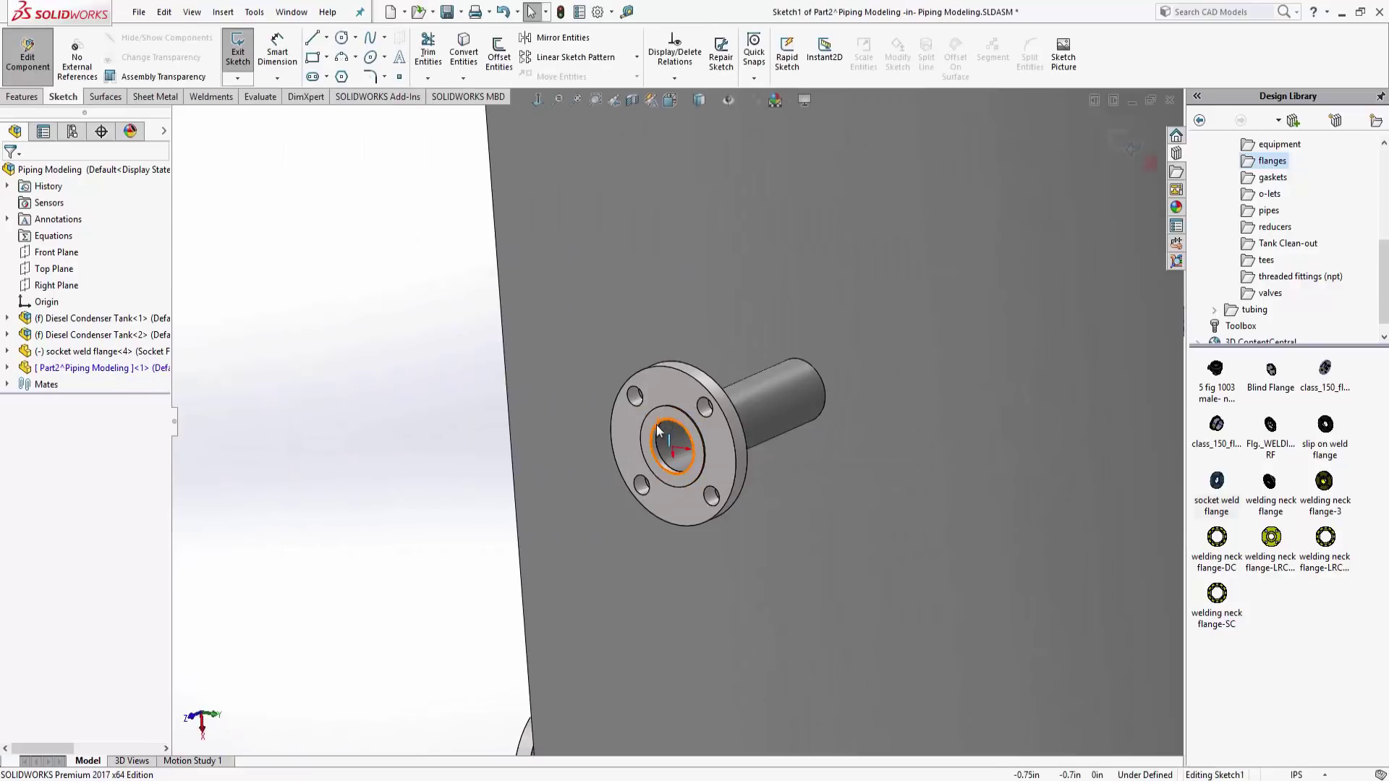
{"action": "left_click", "coordinate": [455, 45]}
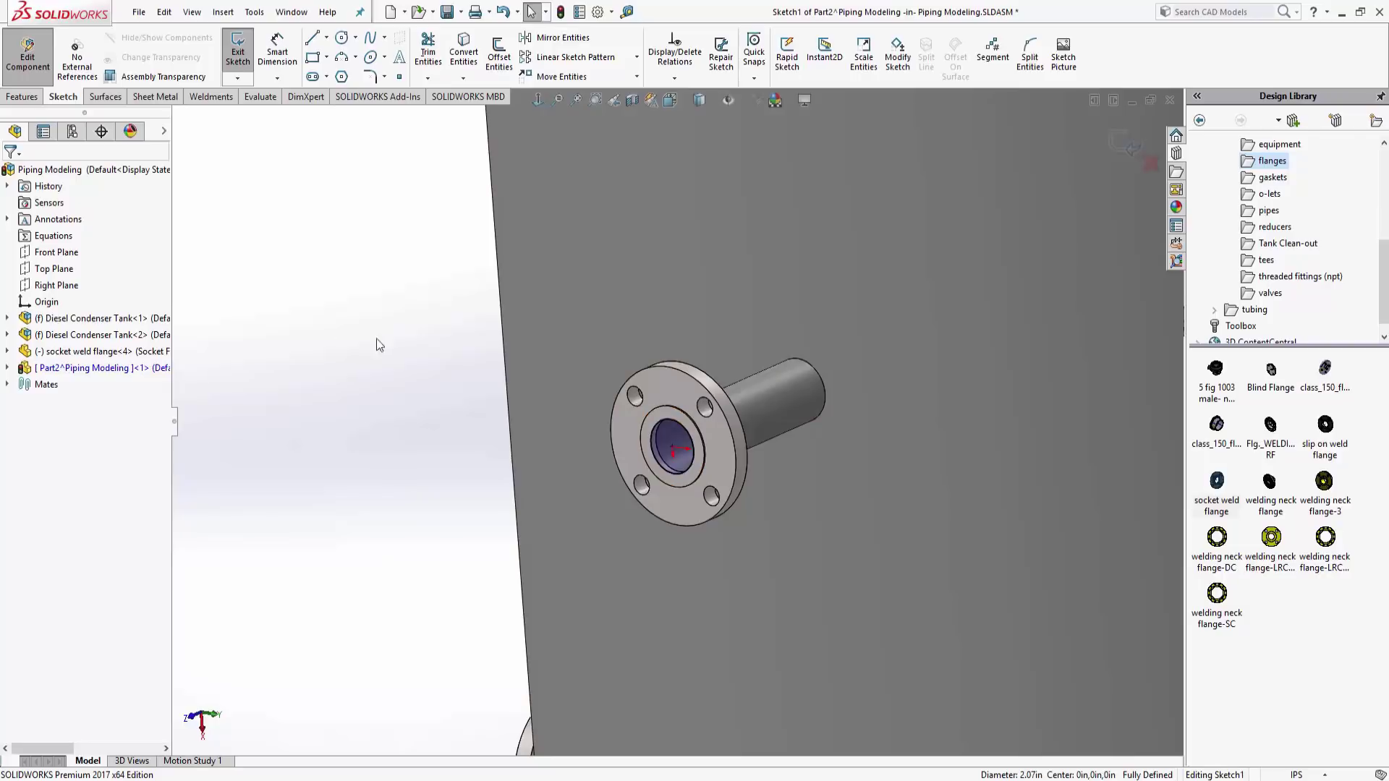
{"action": "scroll", "coordinate": [471, 326], "scroll_direction": "up", "scroll_amount": 5}
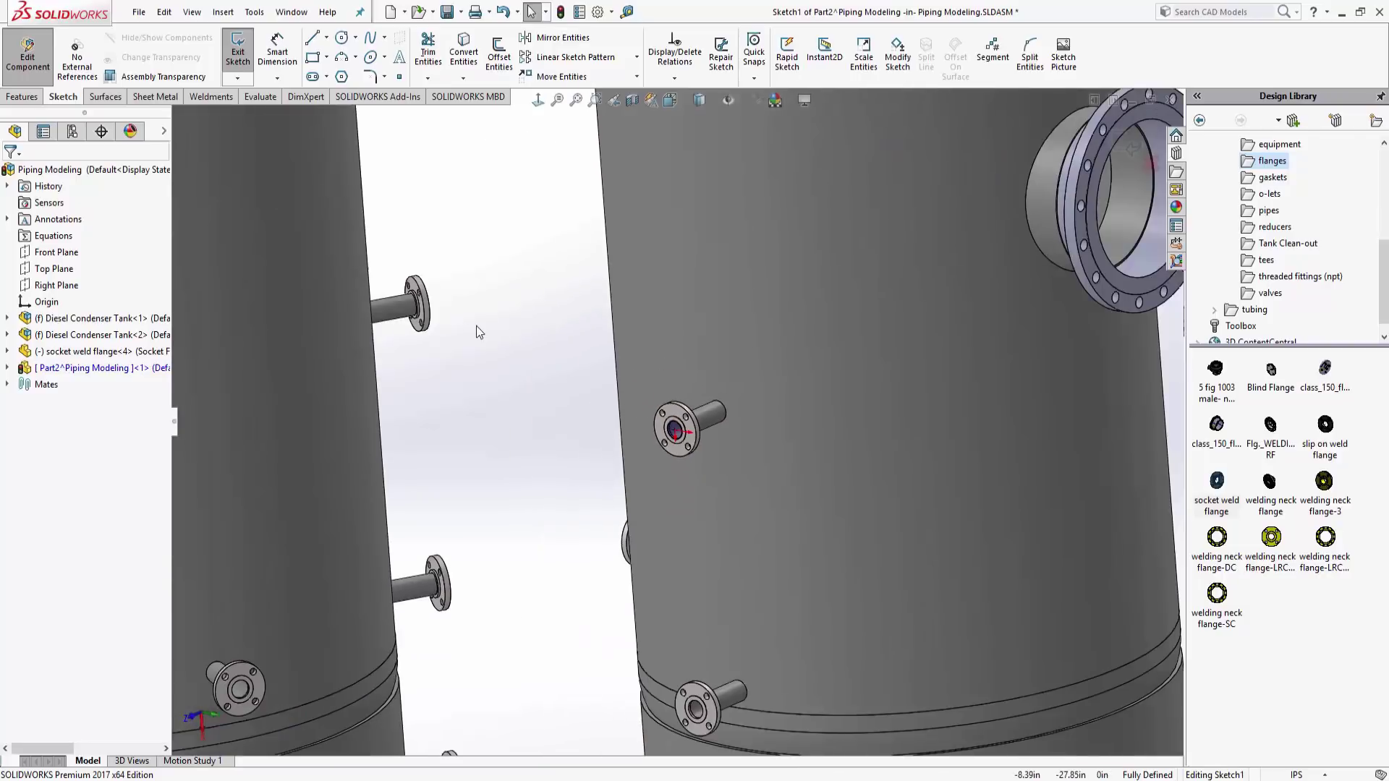
{"action": "left_click", "coordinate": [1121, 141]}
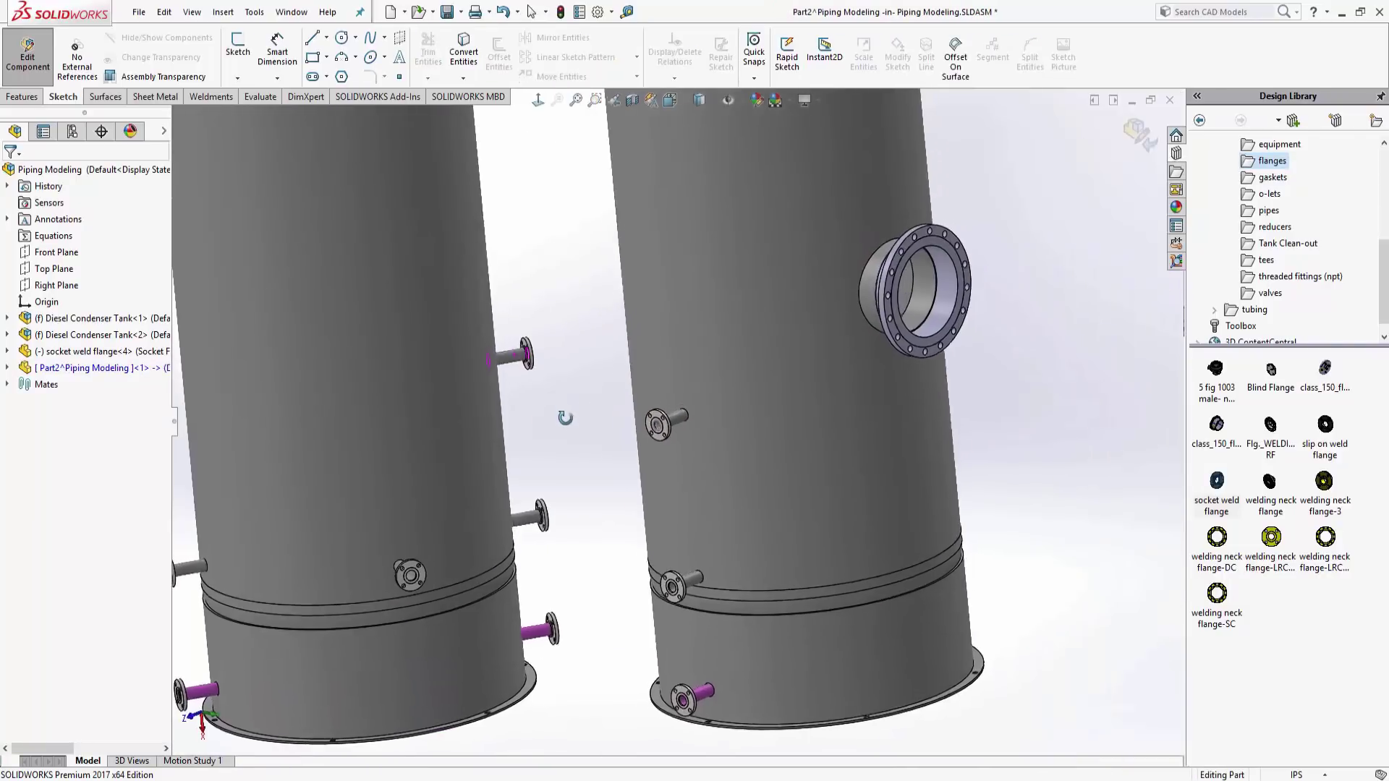
Start Sketch2 on the second flange face, convert its 2.07 in bore edge, and exit
{"action": "middle_click_drag", "start_coordinate": [565, 417], "coordinate": [586, 427]}
{"action": "scroll", "coordinate": [586, 427], "scroll_direction": "down", "scroll_amount": 5}
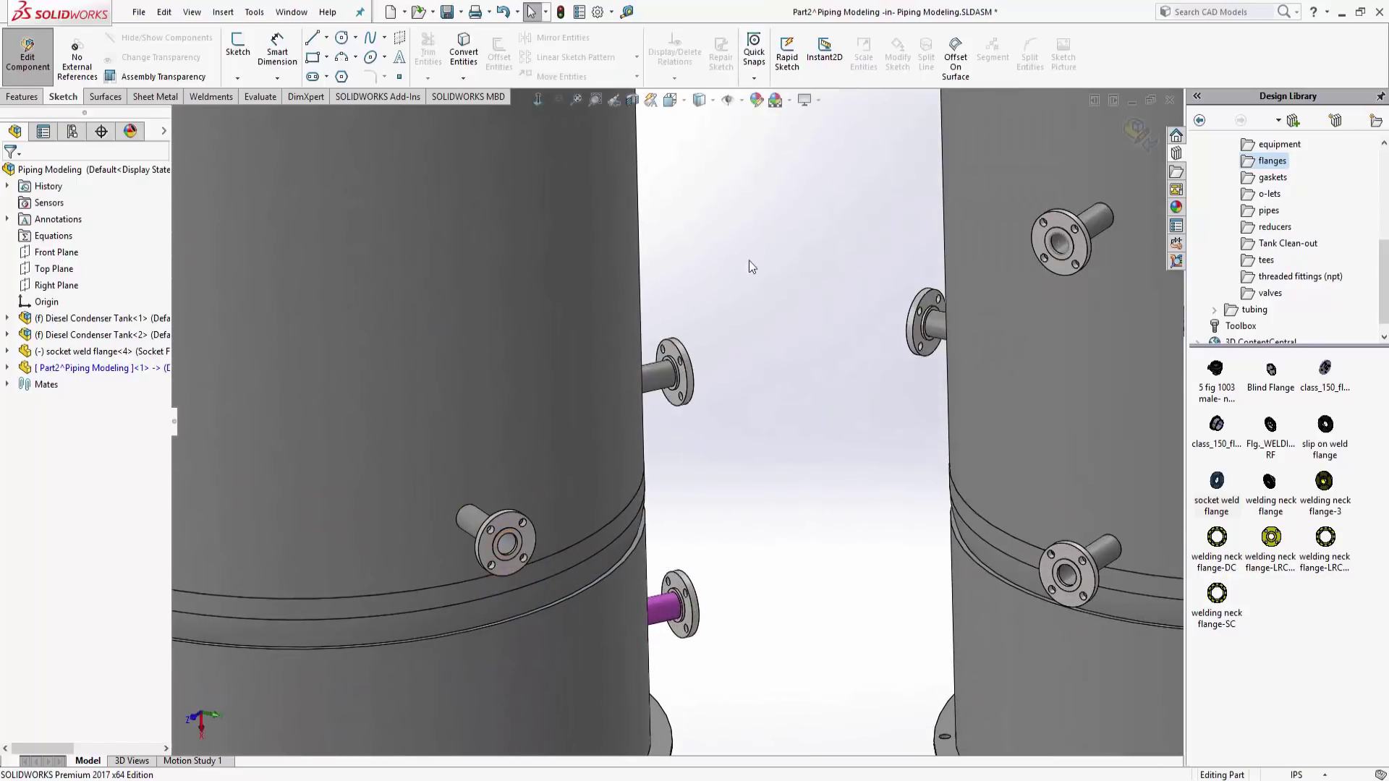
{"action": "left_click", "coordinate": [571, 190]}
{"action": "left_click", "coordinate": [239, 49]}
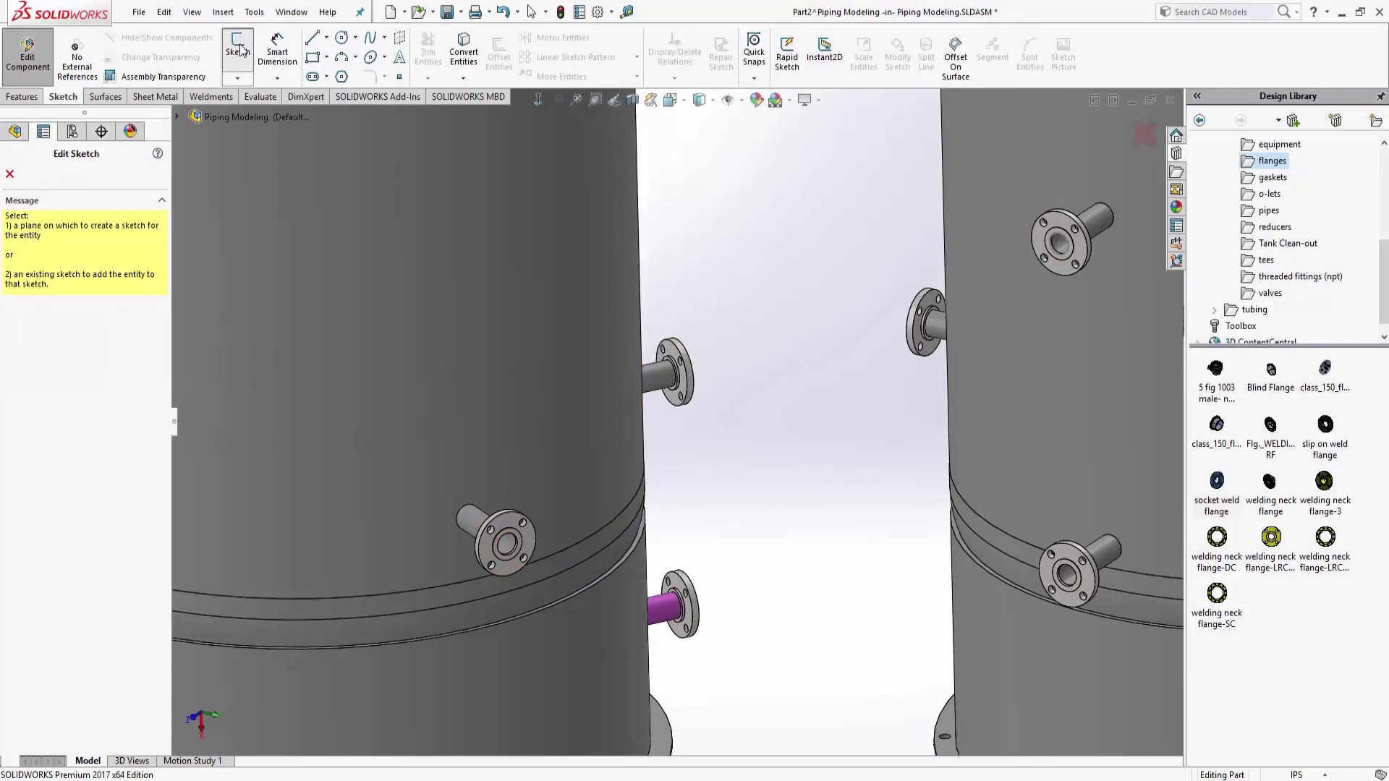
{"action": "scroll", "coordinate": [510, 529], "scroll_direction": "down", "scroll_amount": 5}
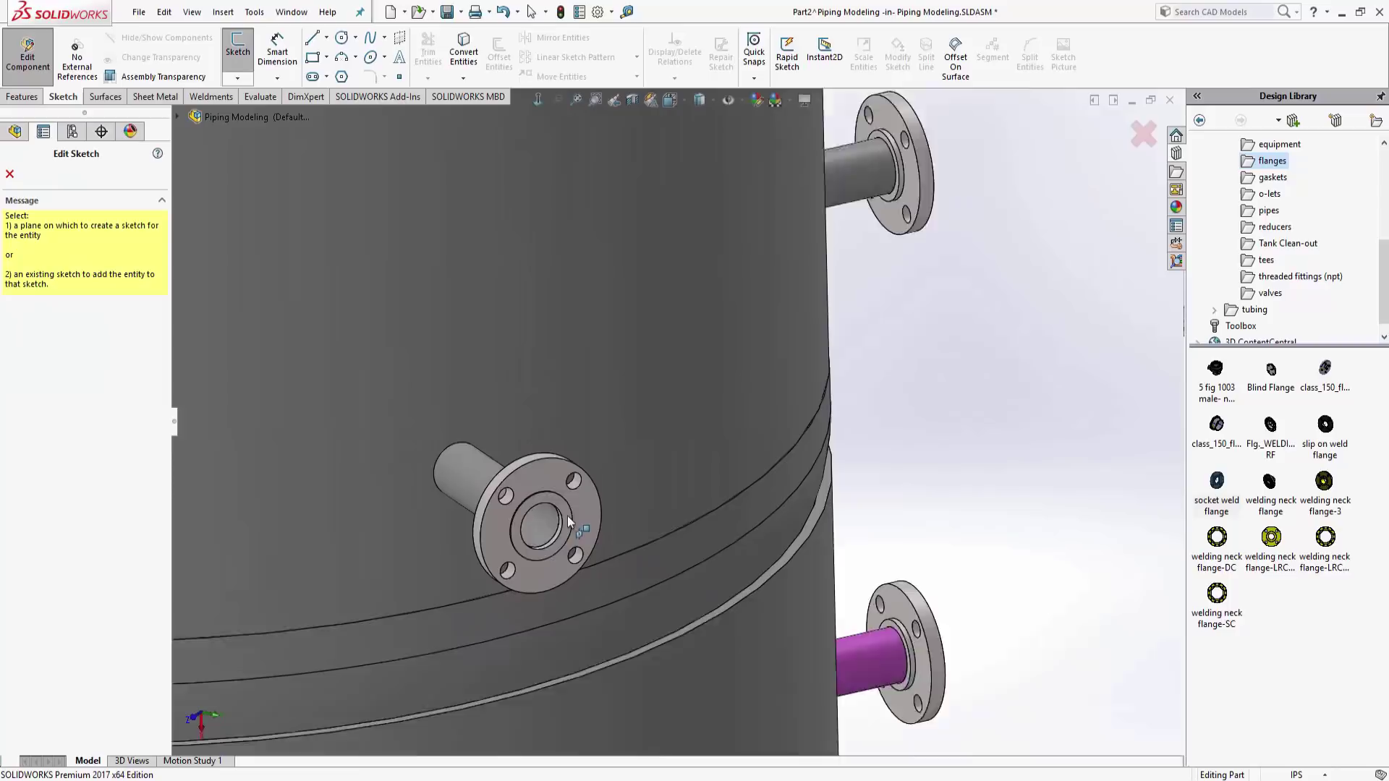
{"action": "left_click", "coordinate": [572, 481]}
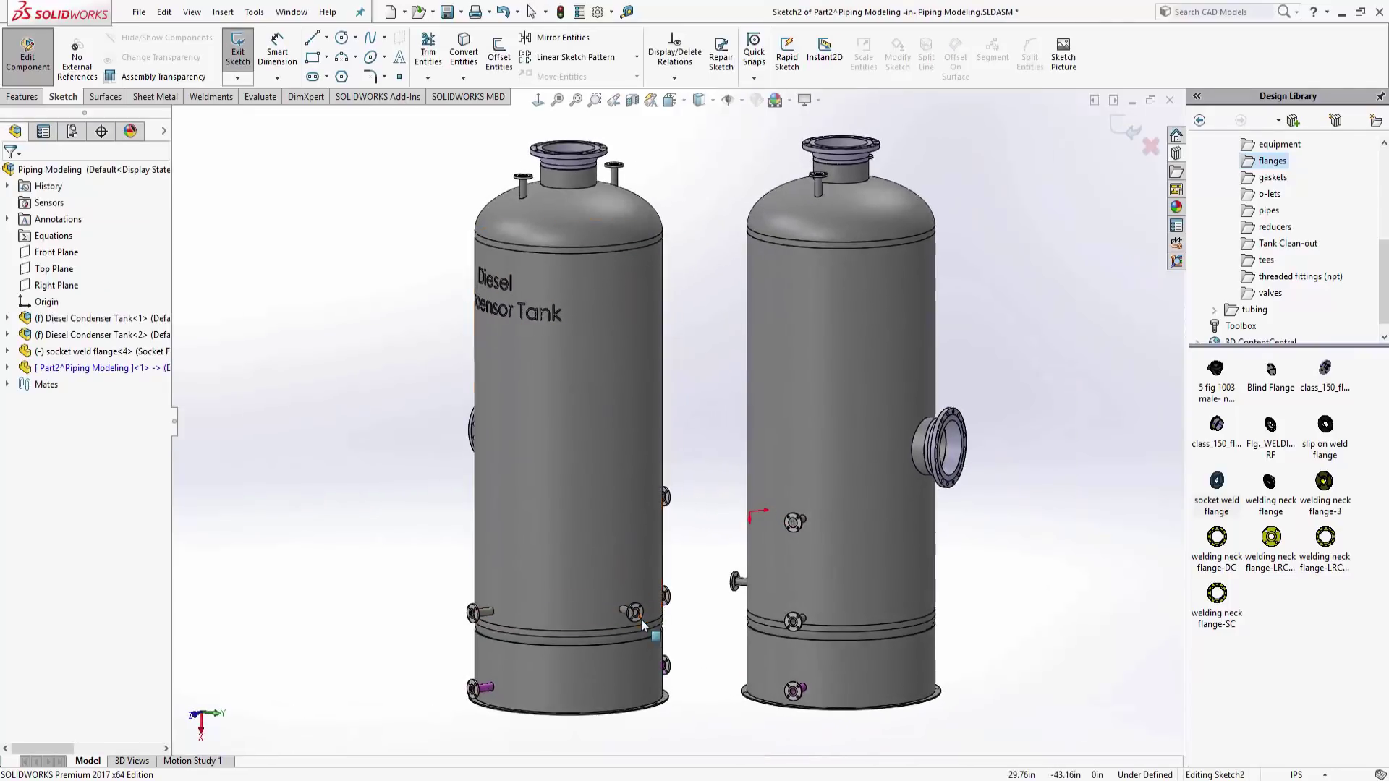
{"action": "scroll", "coordinate": [686, 510], "scroll_direction": "down", "scroll_amount": 5}
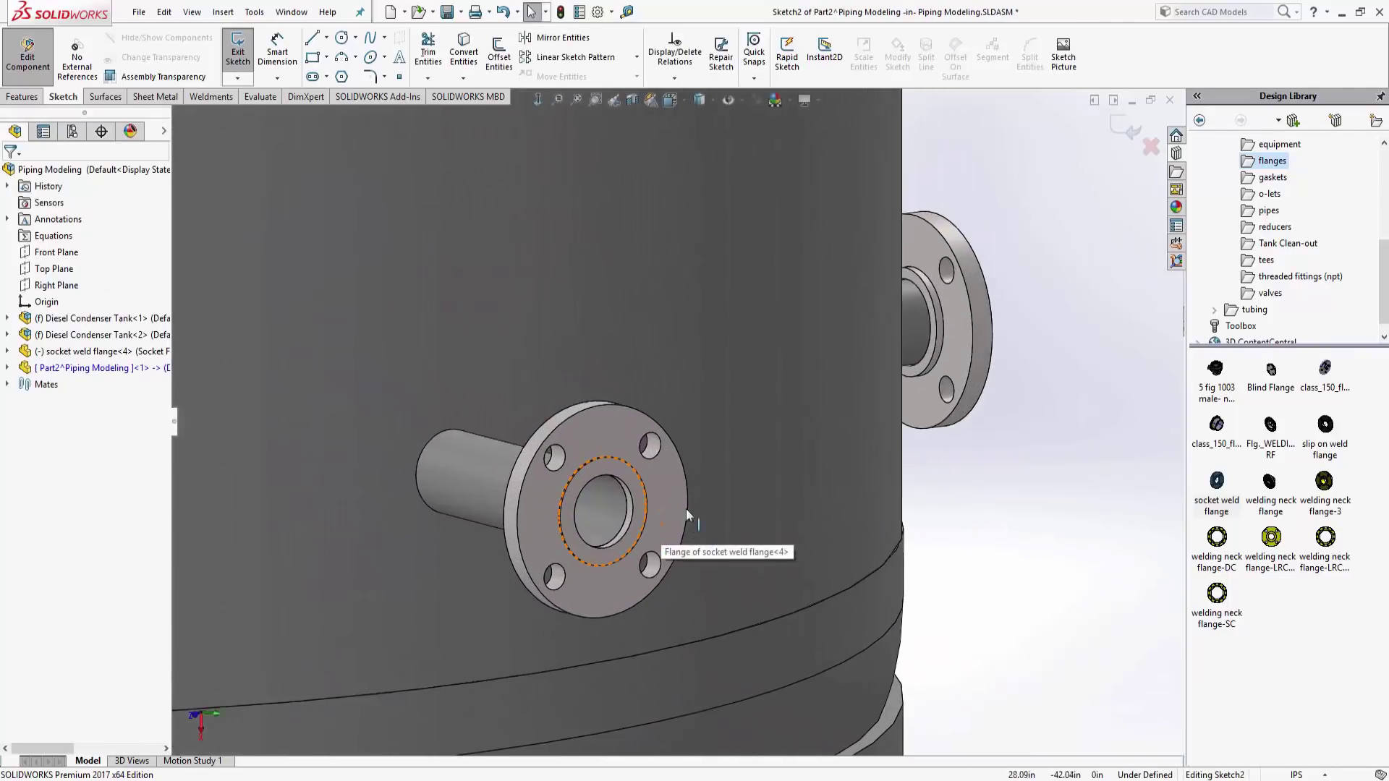
{"action": "left_click", "coordinate": [631, 503]}
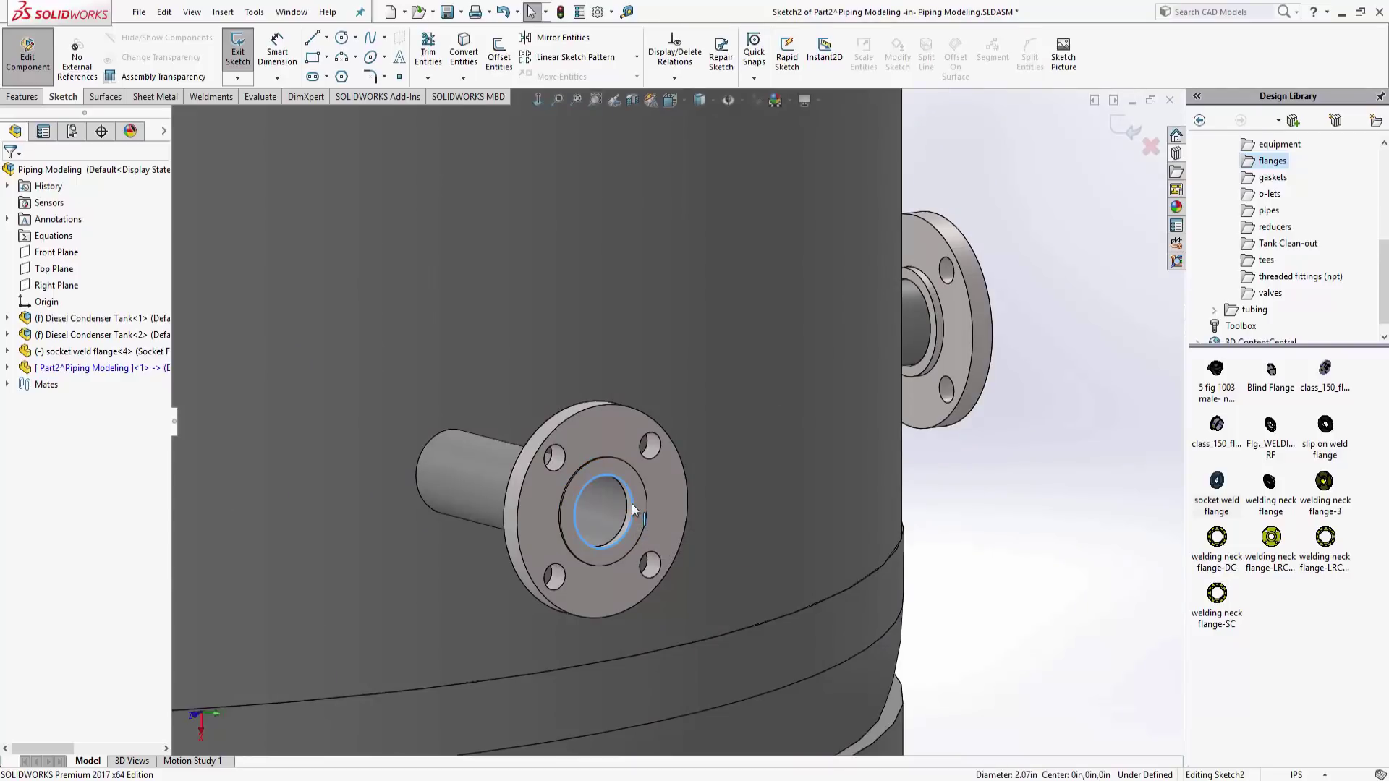
{"action": "left_click", "coordinate": [464, 51]}
{"action": "scroll", "coordinate": [618, 468], "scroll_direction": "up", "scroll_amount": 5}
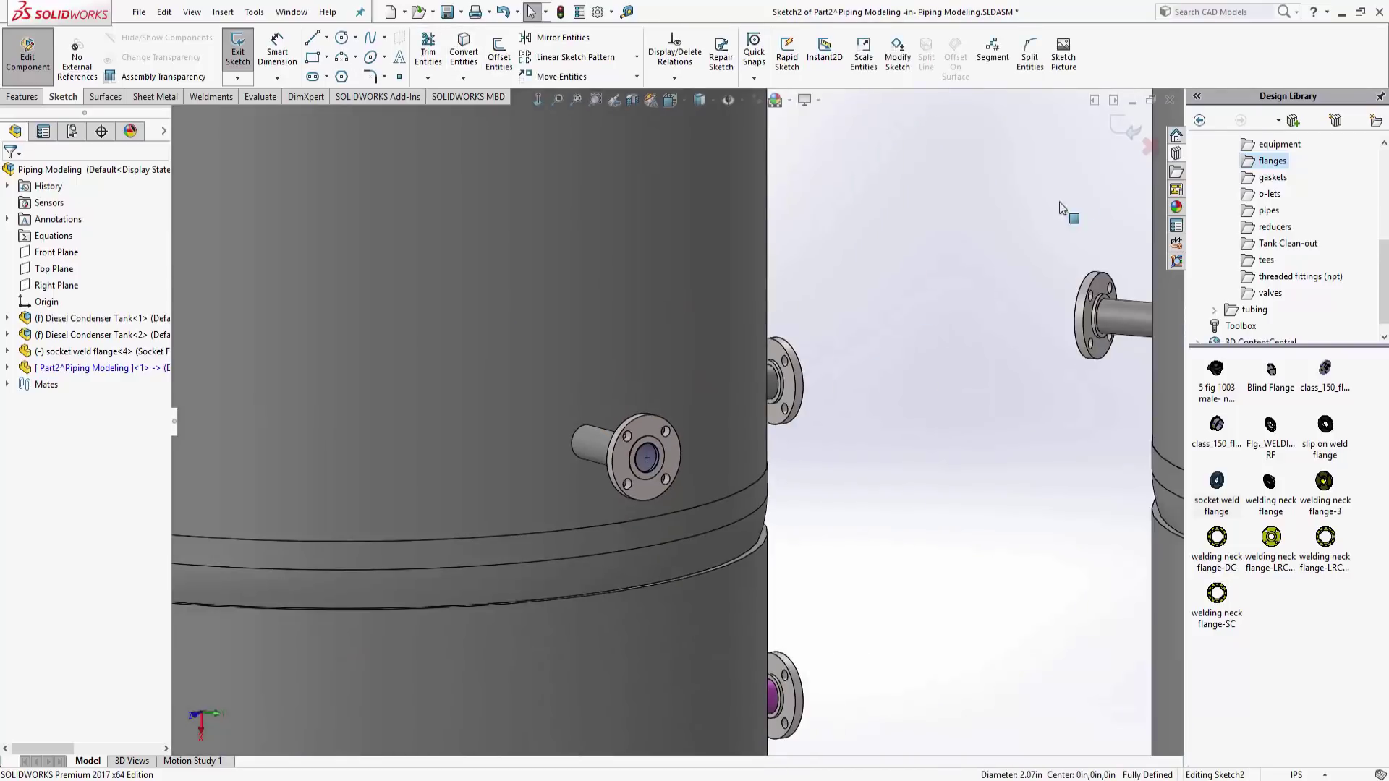
{"action": "left_click", "coordinate": [1126, 129]}
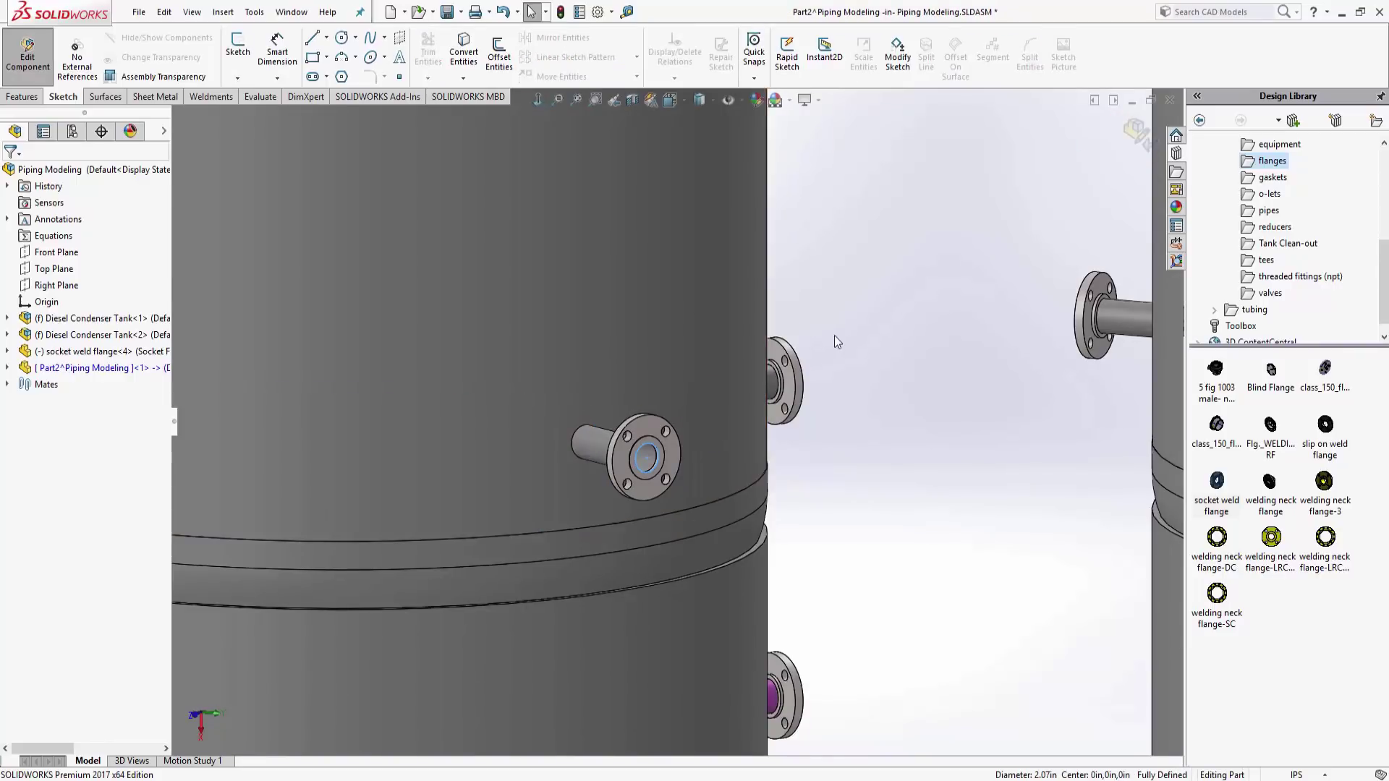
Exit Edit Component back to the tank assembly and open Part2 in its own window
{"action": "scroll", "coordinate": [871, 363], "scroll_direction": "up", "scroll_amount": 3}
{"action": "middle_click_drag", "start_coordinate": [856, 364], "coordinate": [662, 446]}
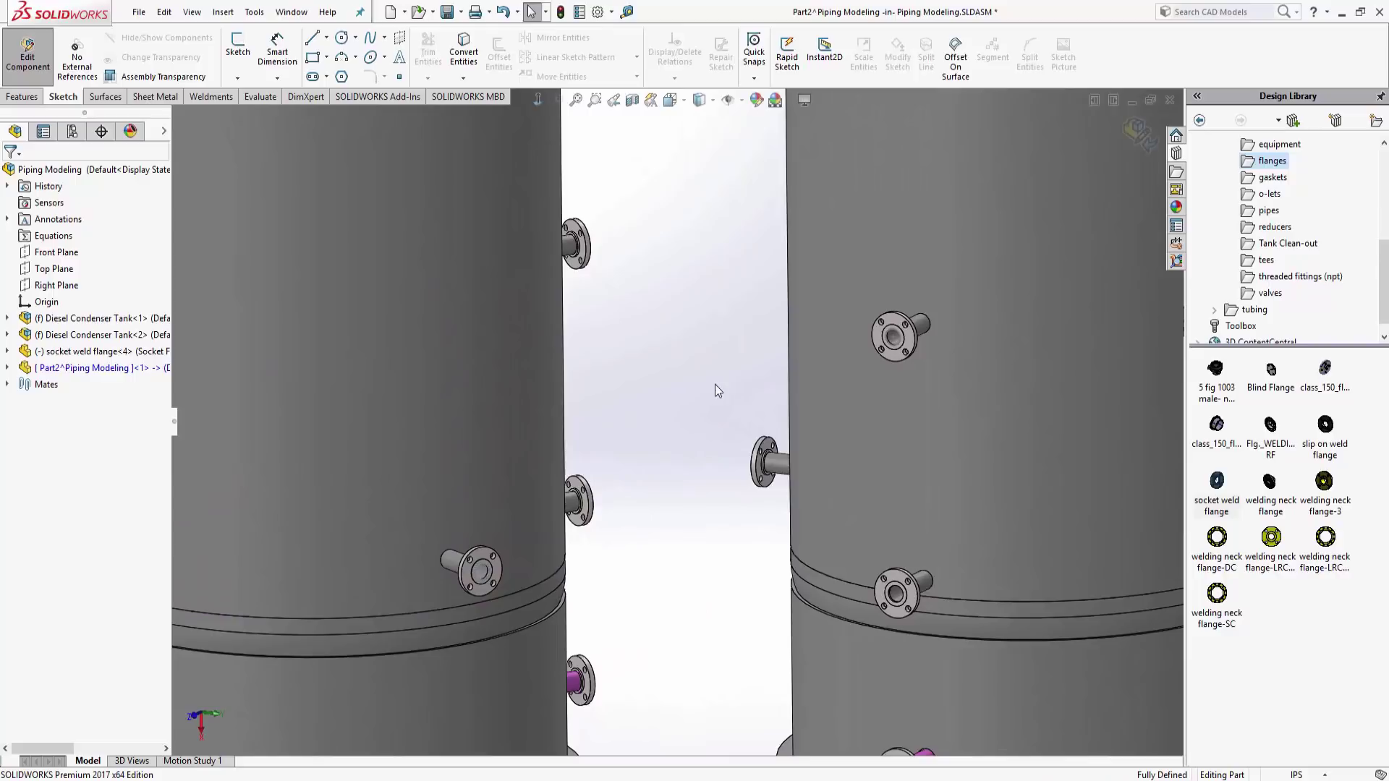
{"action": "left_click", "coordinate": [1136, 129]}
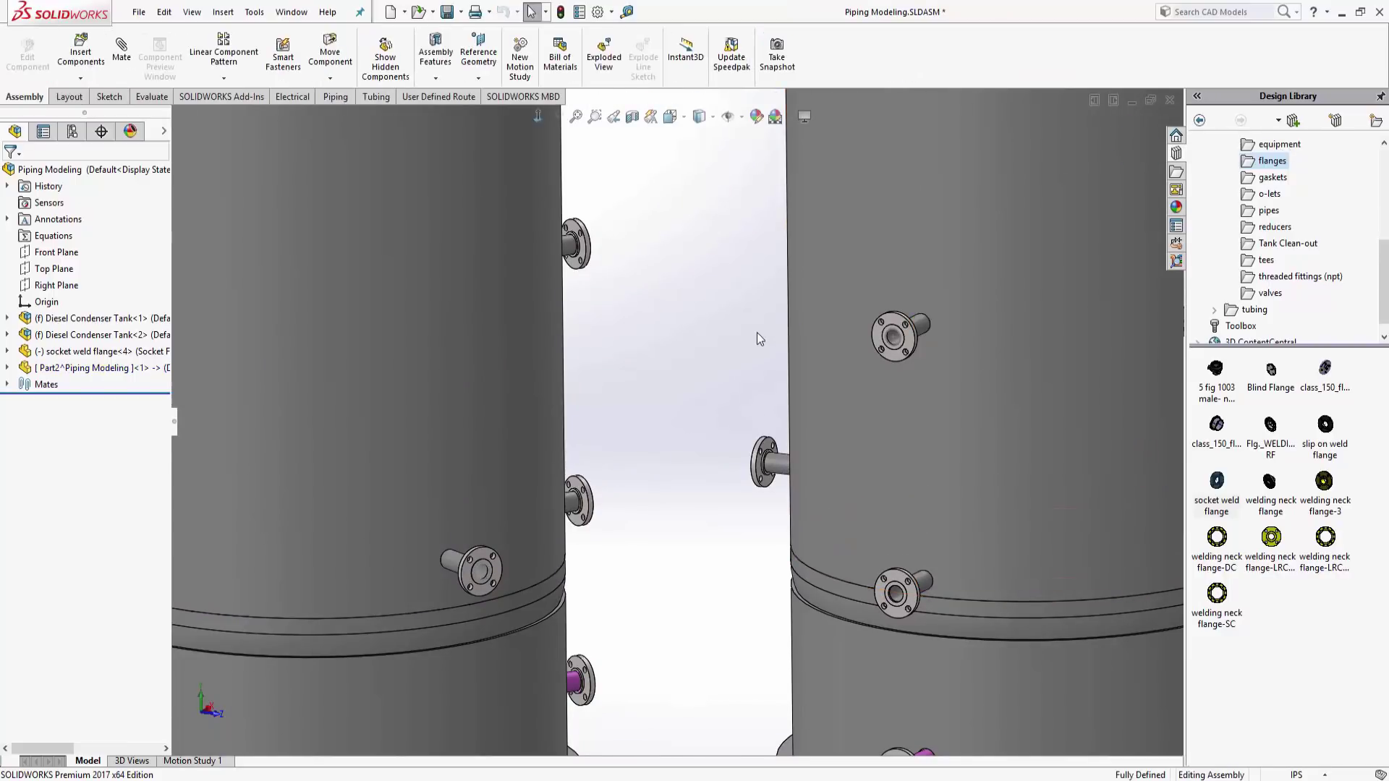
{"action": "left_click", "coordinate": [42, 372]}
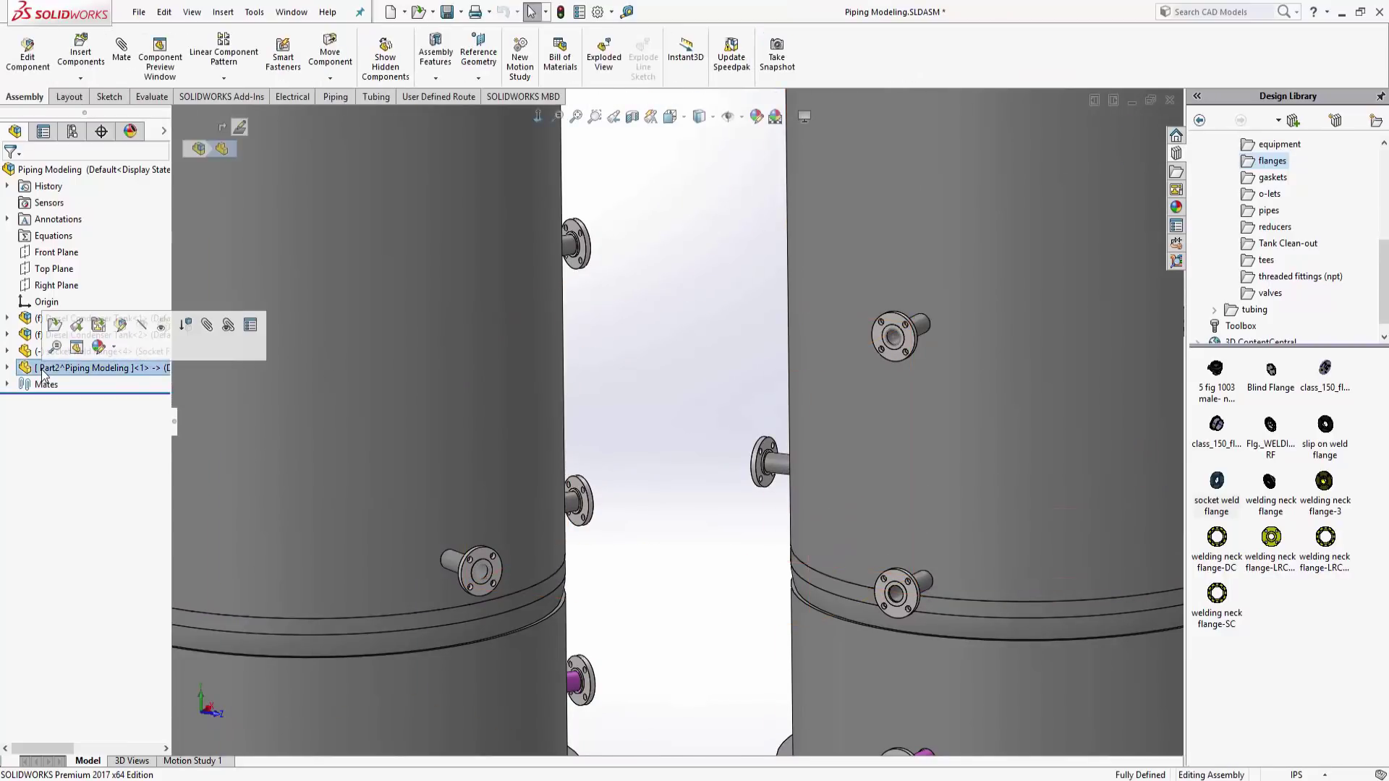
{"action": "left_click", "coordinate": [77, 326]}
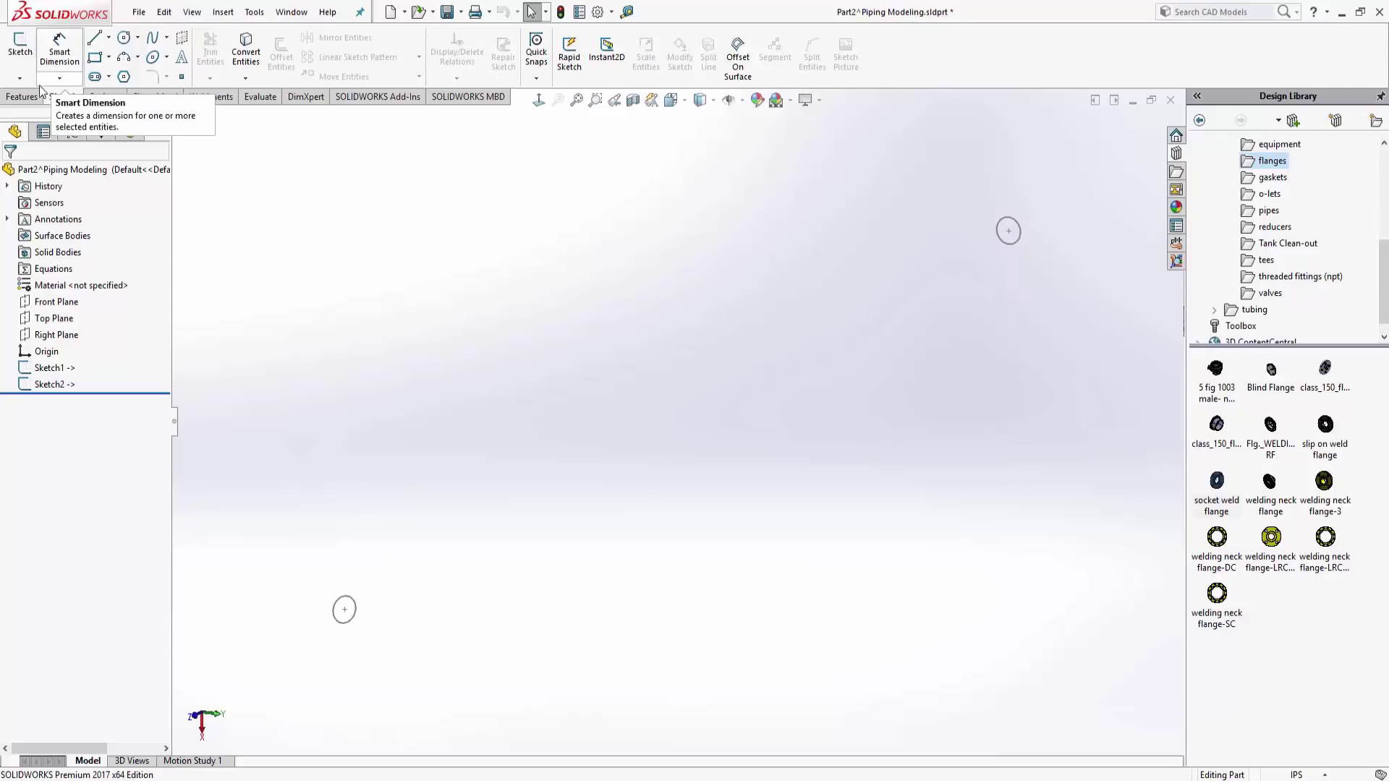
Start a 3D sketch and draw an 11.11 in line from the upper circle's centre along Z
{"action": "left_click", "coordinate": [20, 77]}
{"action": "left_click", "coordinate": [31, 114]}
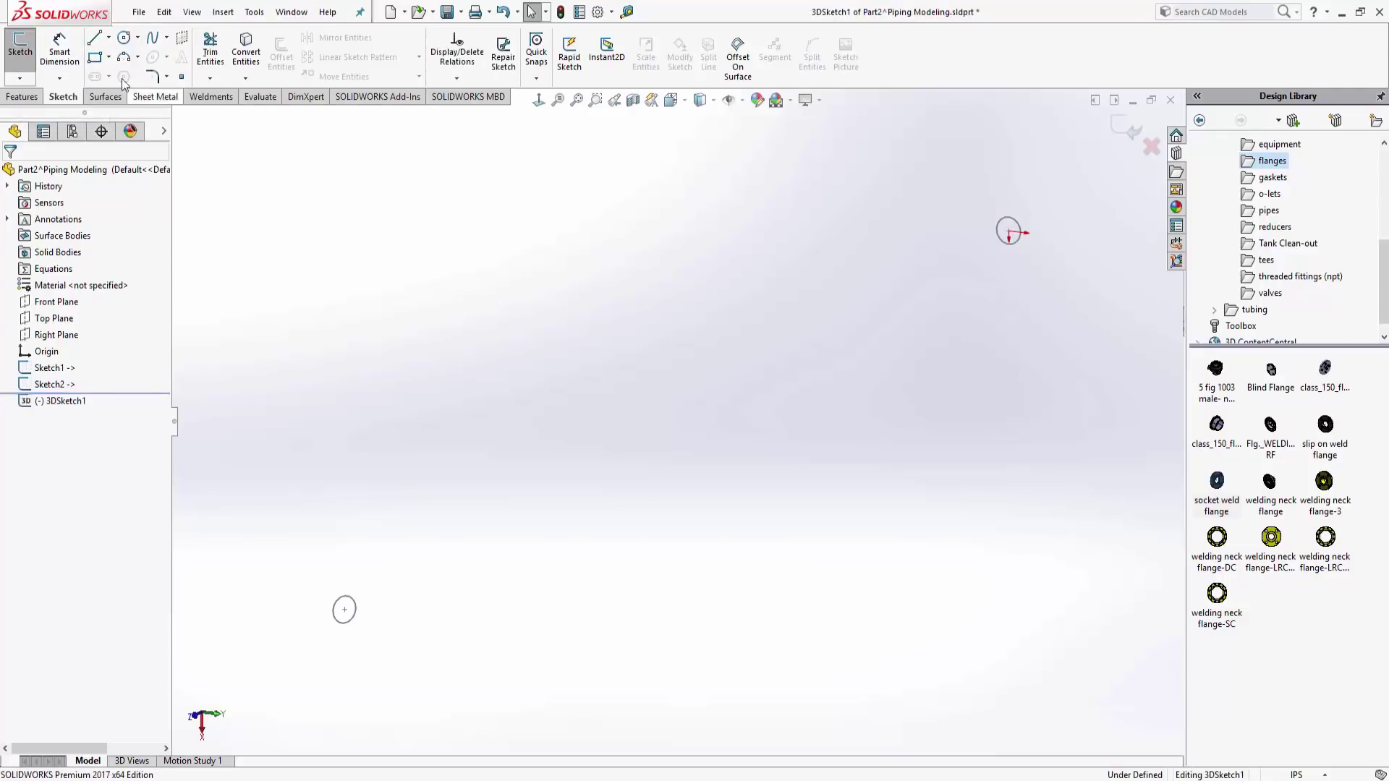
{"action": "left_click", "coordinate": [94, 37]}
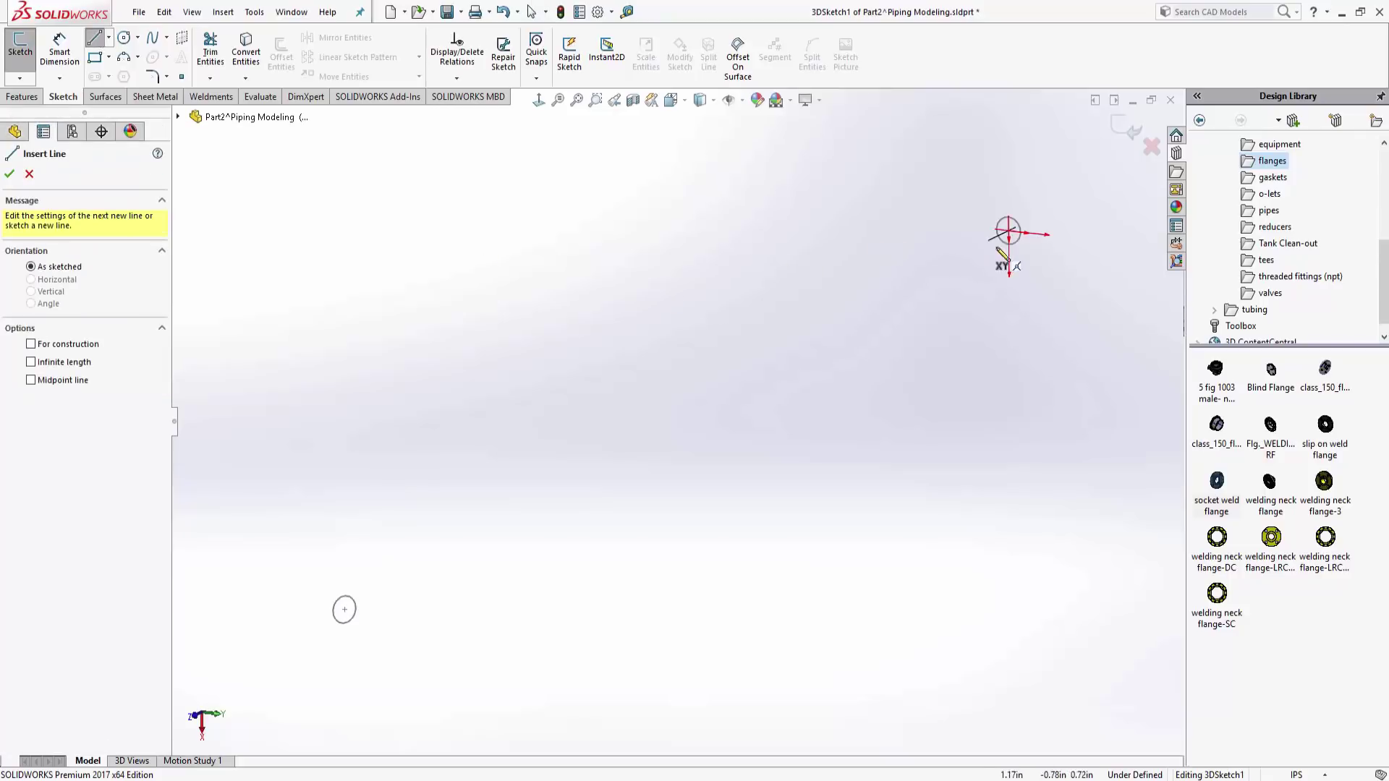
{"action": "left_click", "coordinate": [1007, 232]}
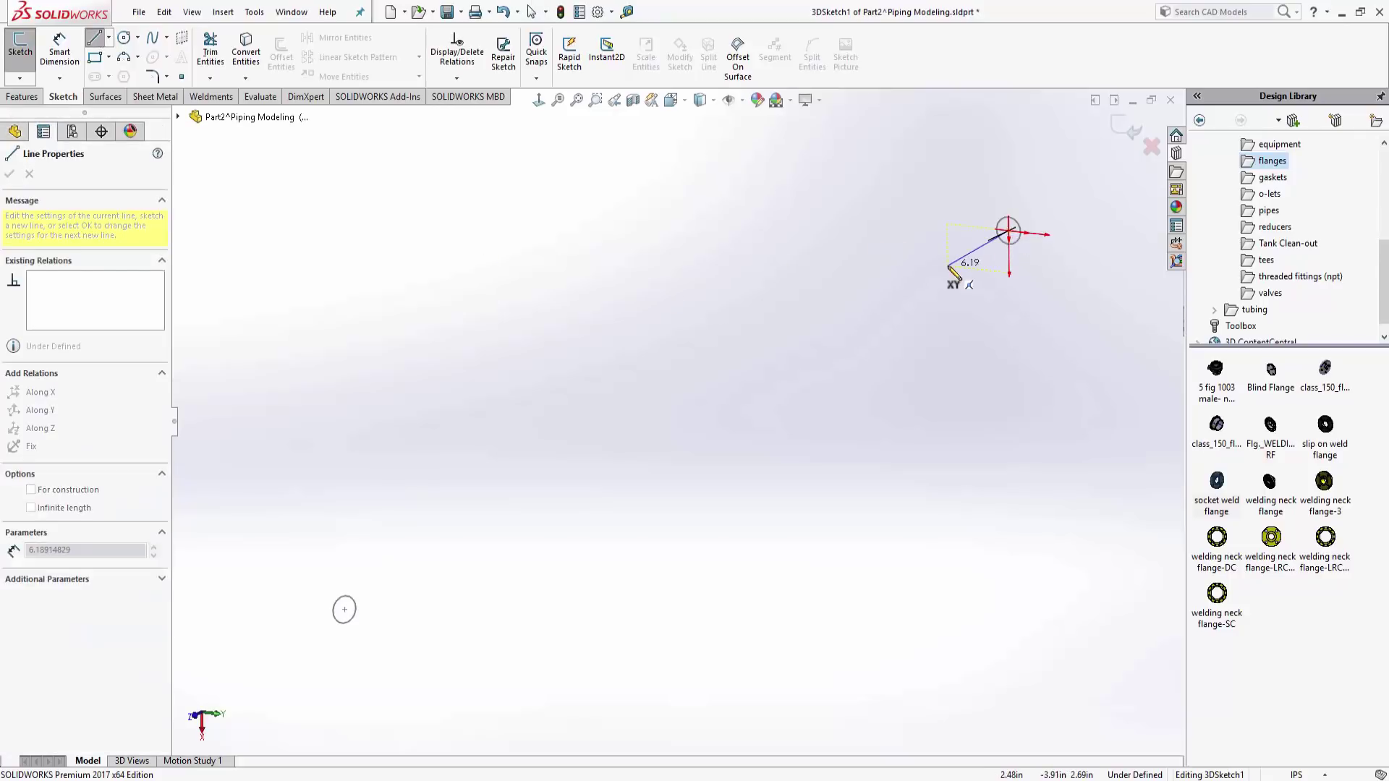
{"action": "key", "text": "Tab"}
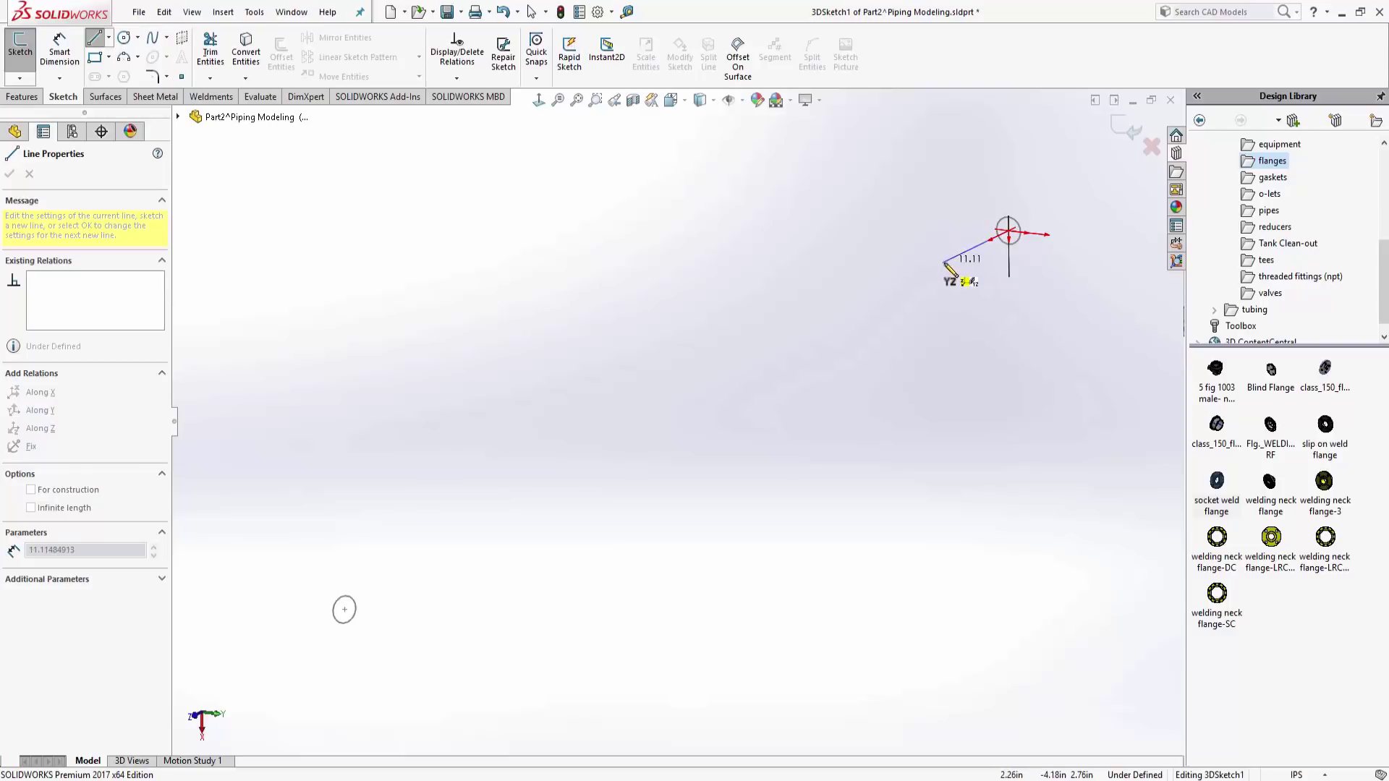
{"action": "left_click", "coordinate": [944, 261]}
{"action": "right_click", "coordinate": [926, 233]}
{"action": "left_click", "coordinate": [937, 225]}
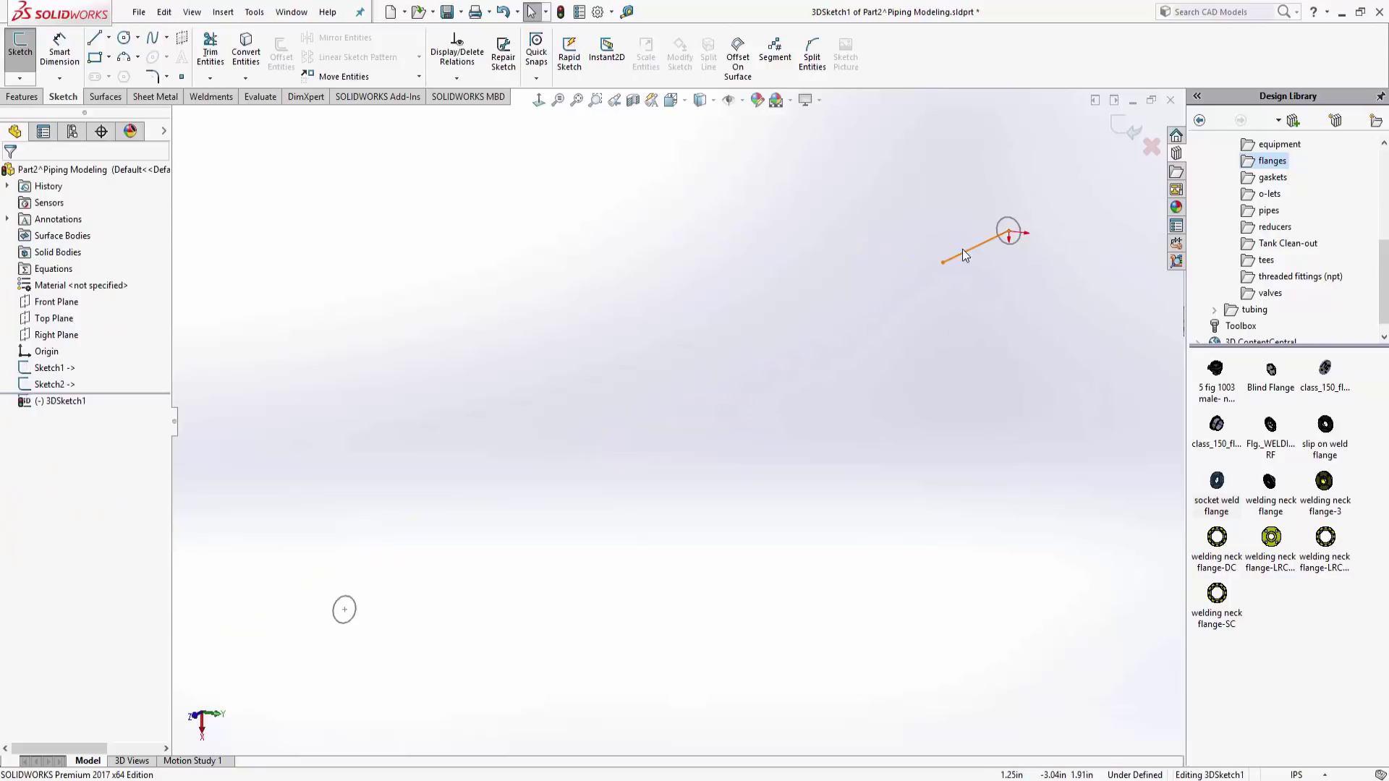
Select the new line to check its Along Z relation
{"action": "left_click", "coordinate": [967, 253]}
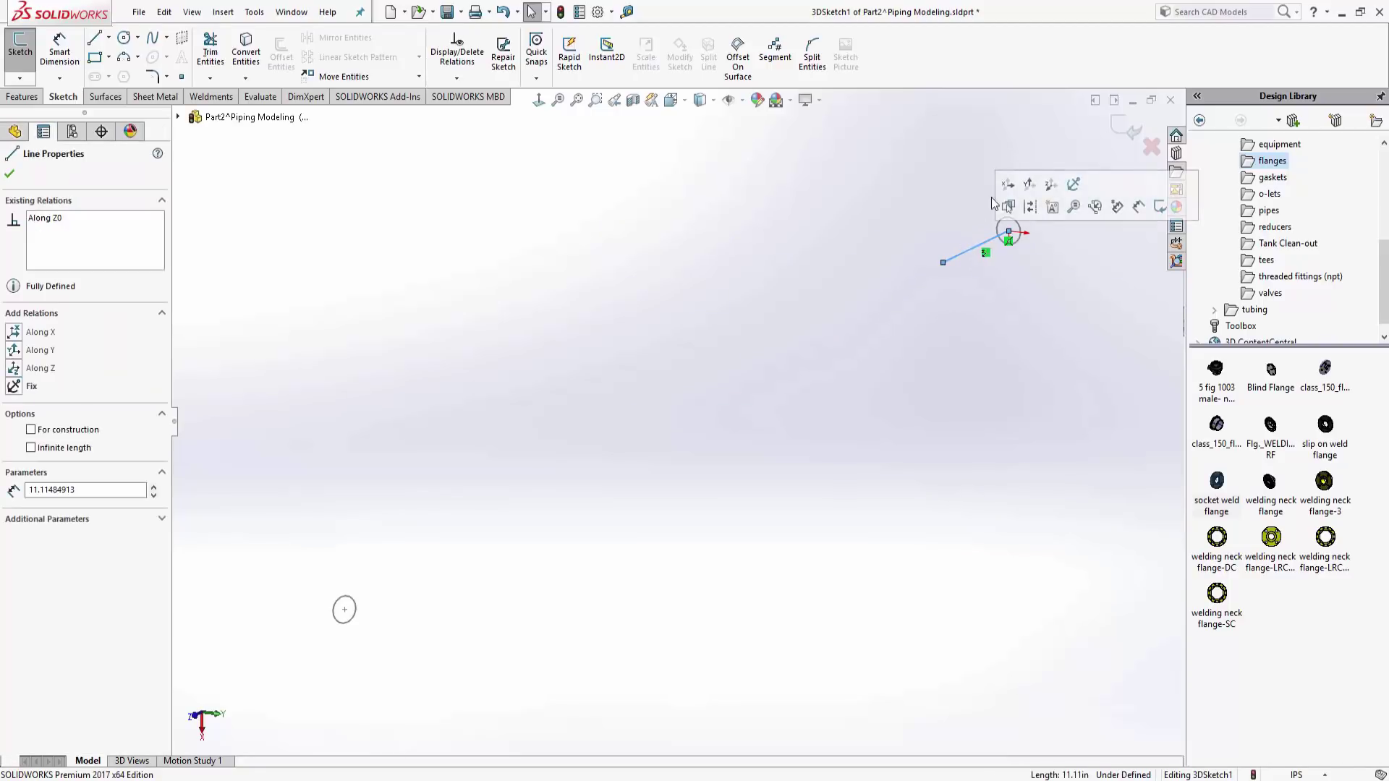
{"action": "left_click", "coordinate": [960, 216]}
{"action": "middle_click_drag", "start_coordinate": [898, 262], "coordinate": [897, 272]}
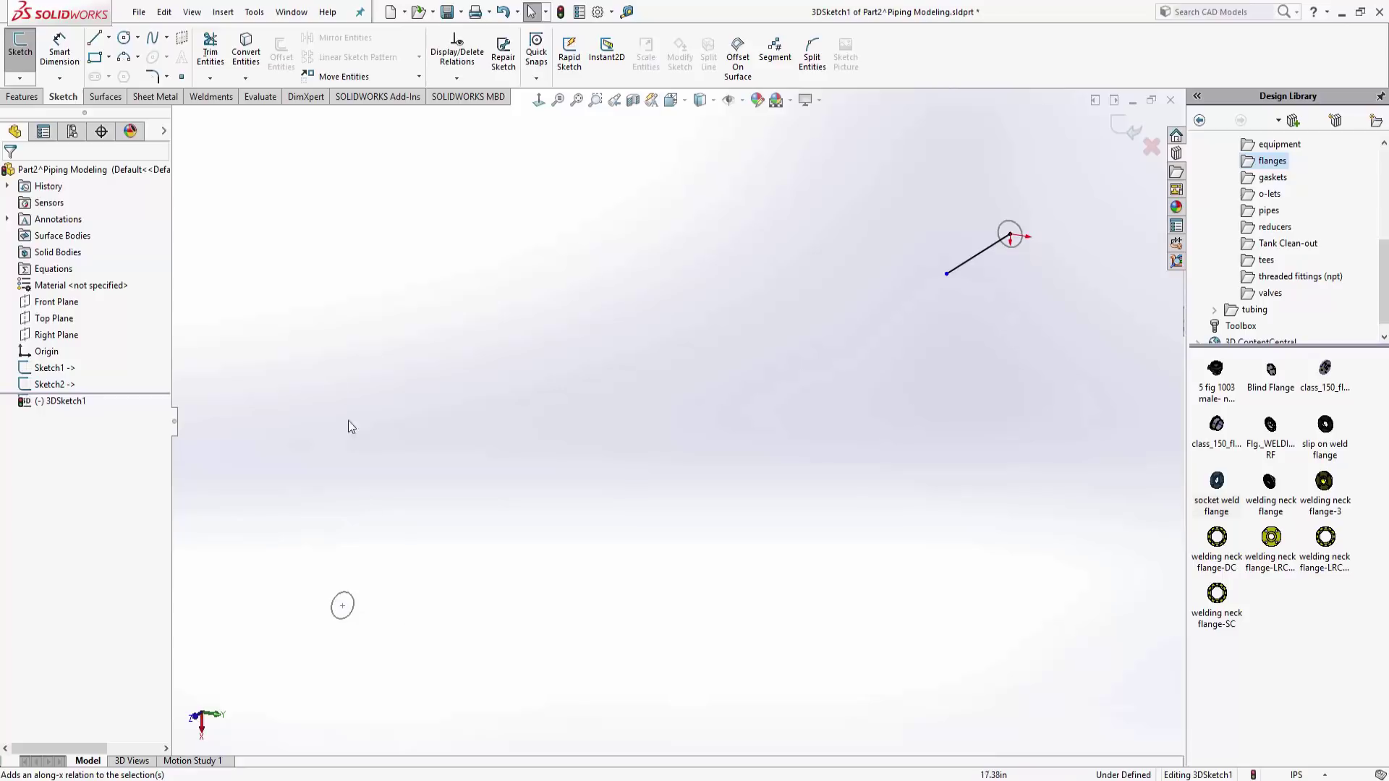
Draw two 1.035 in radius lines and one longer outward line from the lower circle's centre
{"action": "left_click", "coordinate": [95, 37]}
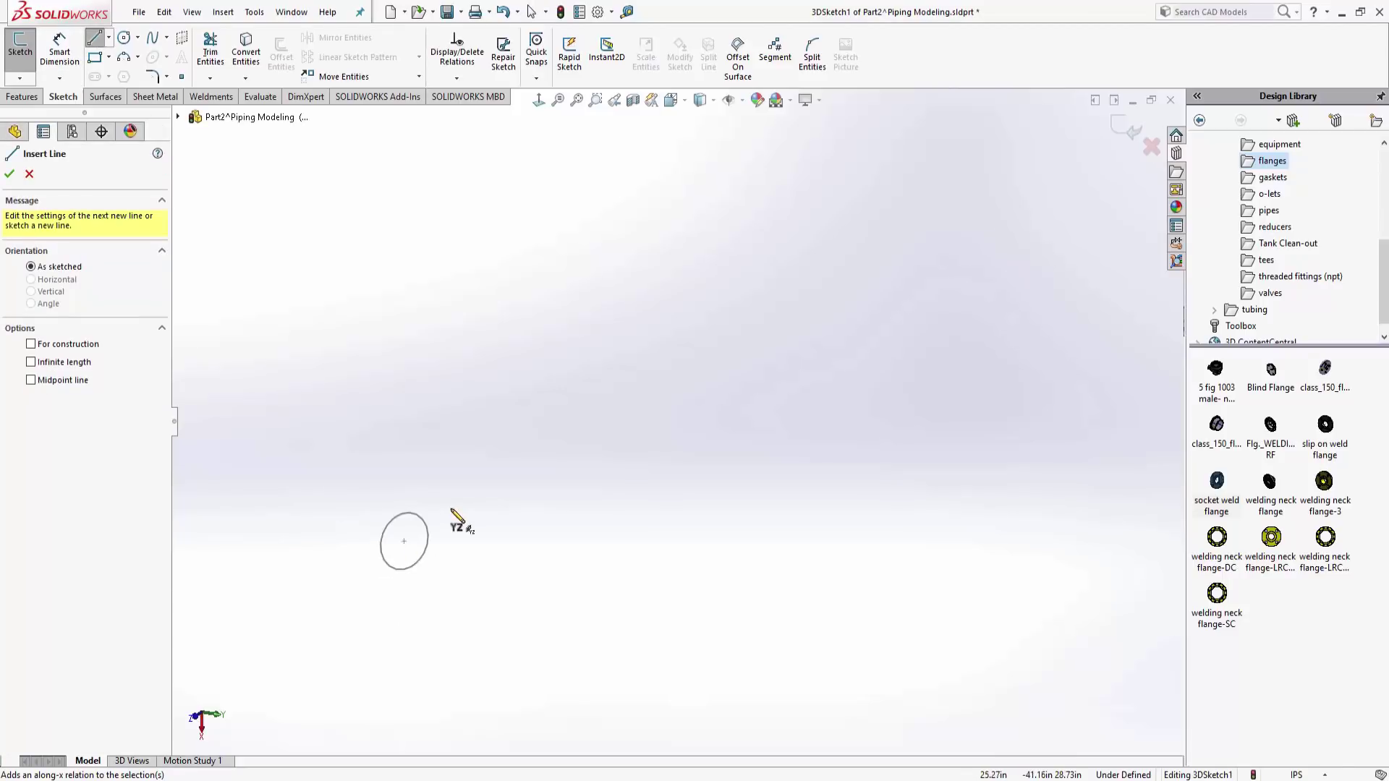
{"action": "scroll", "coordinate": [423, 568], "scroll_direction": "down", "scroll_amount": 4}
{"action": "left_click", "coordinate": [412, 553]}
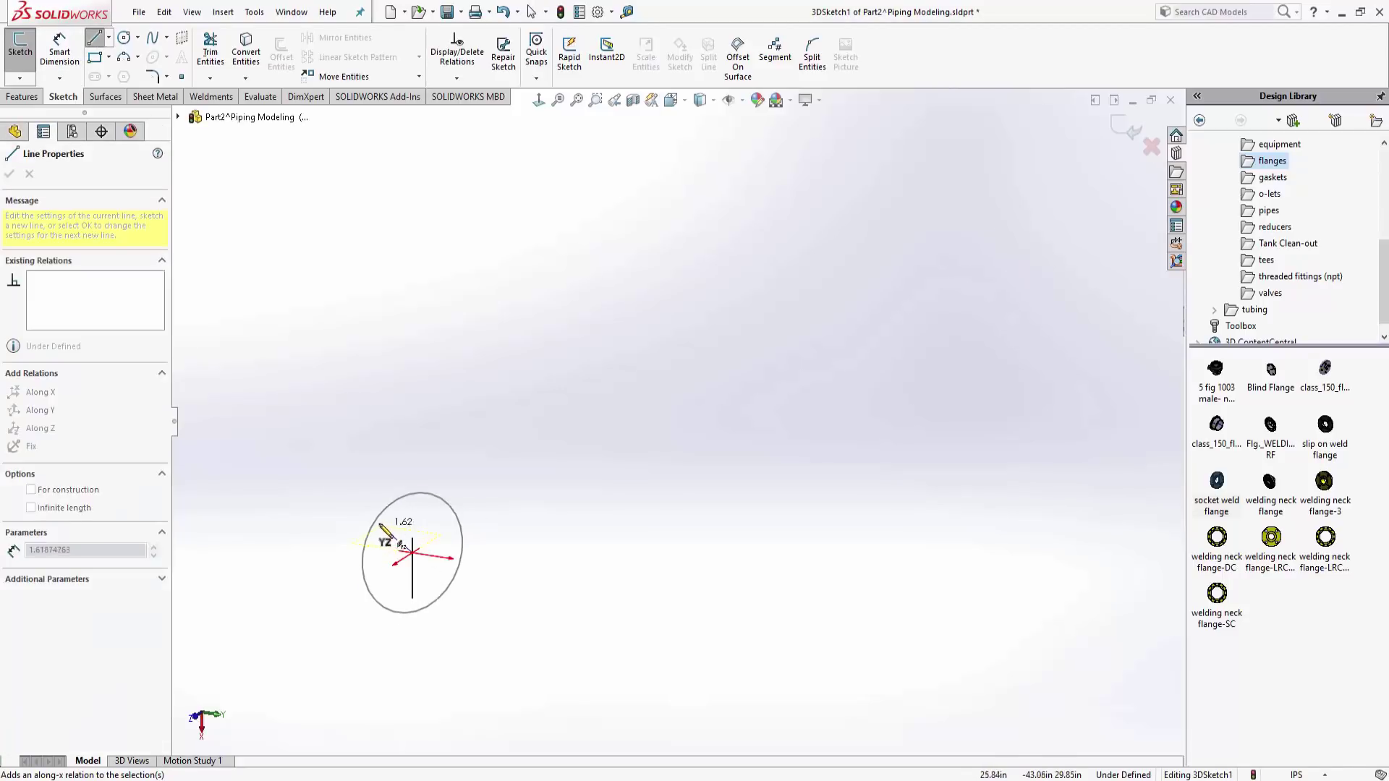
{"action": "left_click", "coordinate": [375, 519]}
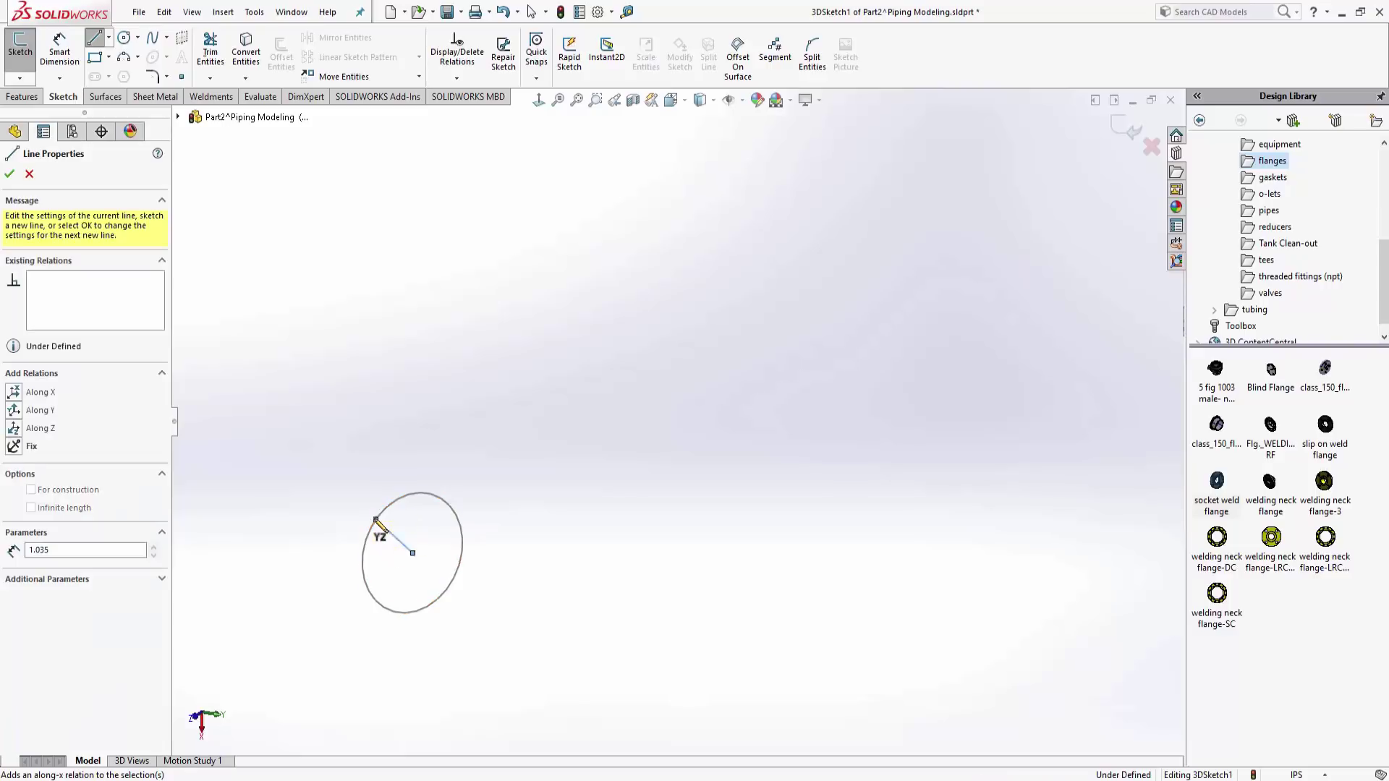
{"action": "left_click", "coordinate": [413, 554]}
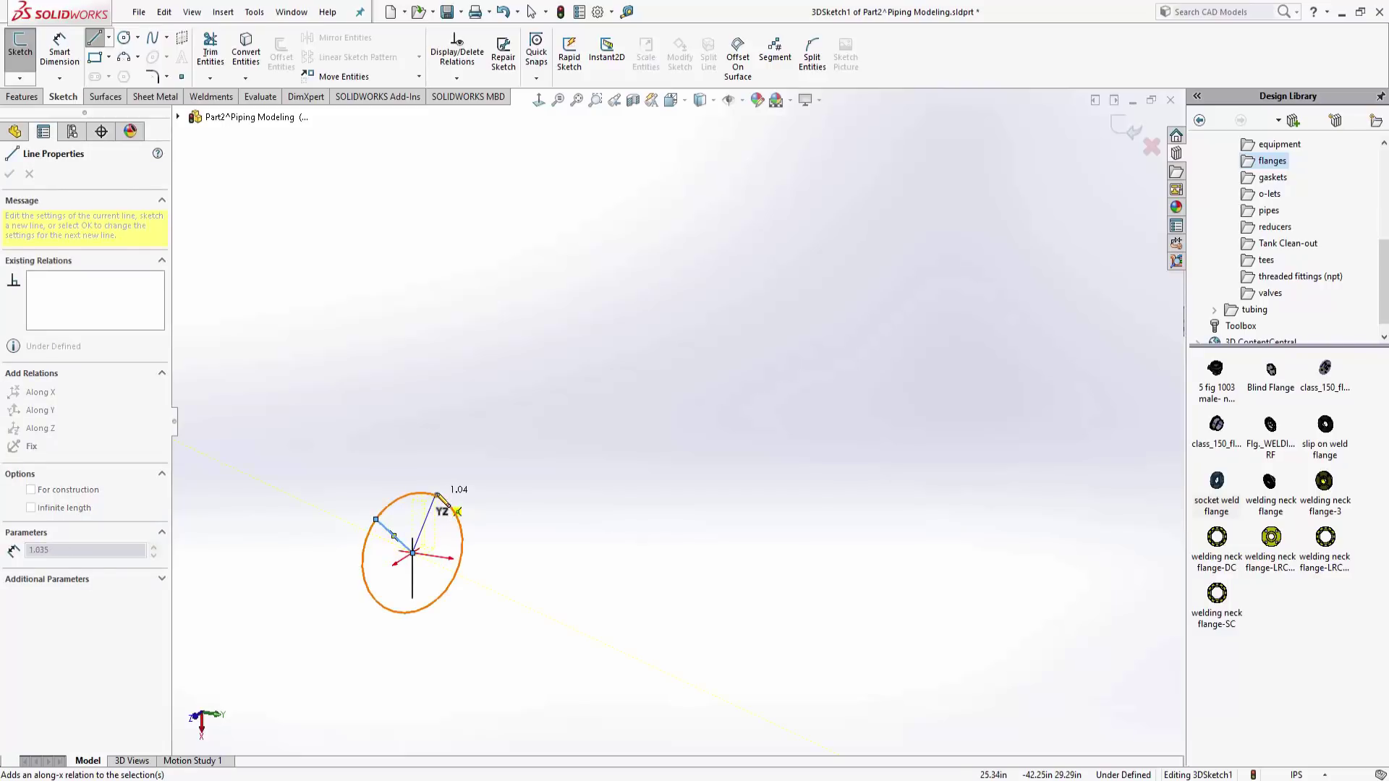
{"action": "left_click", "coordinate": [436, 495]}
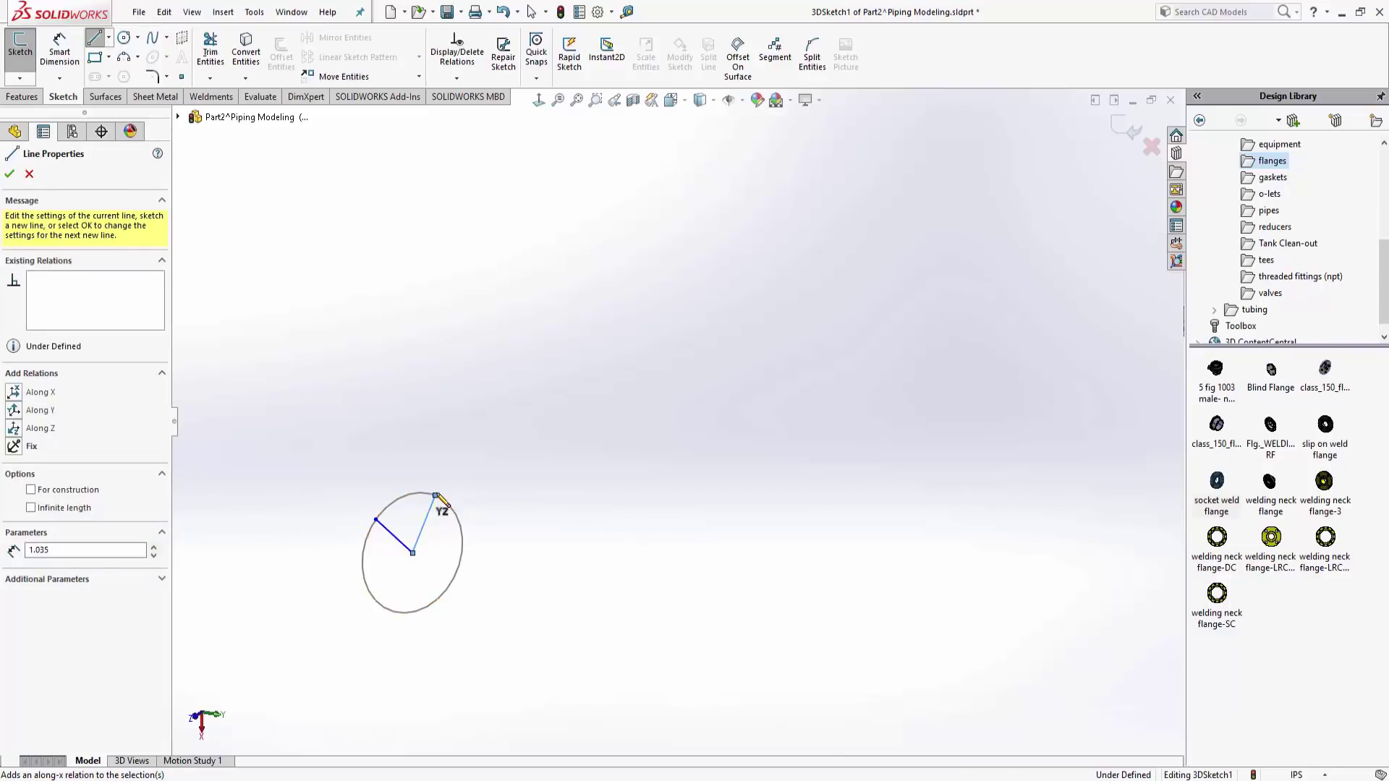
{"action": "left_click", "coordinate": [413, 554]}
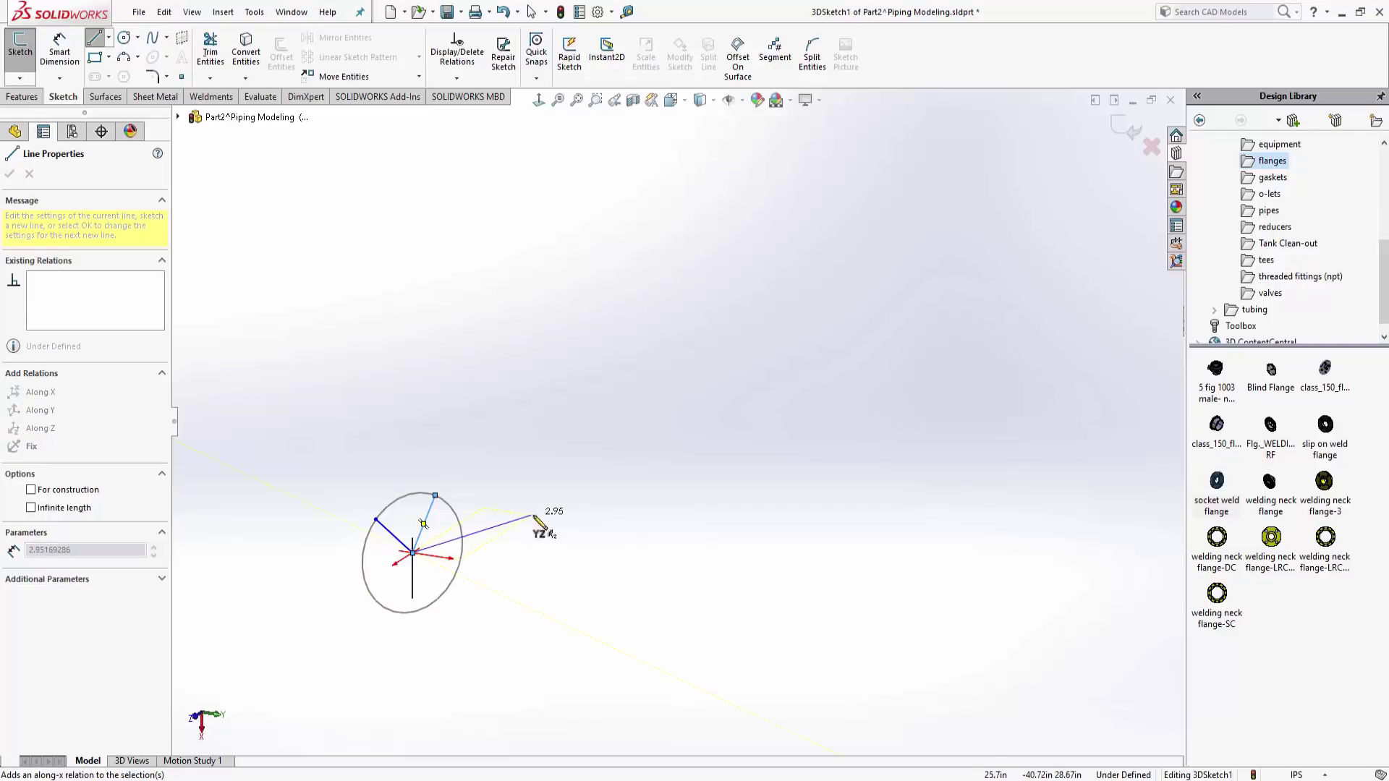
{"action": "left_click", "coordinate": [565, 537]}
{"action": "right_click", "coordinate": [516, 449]}
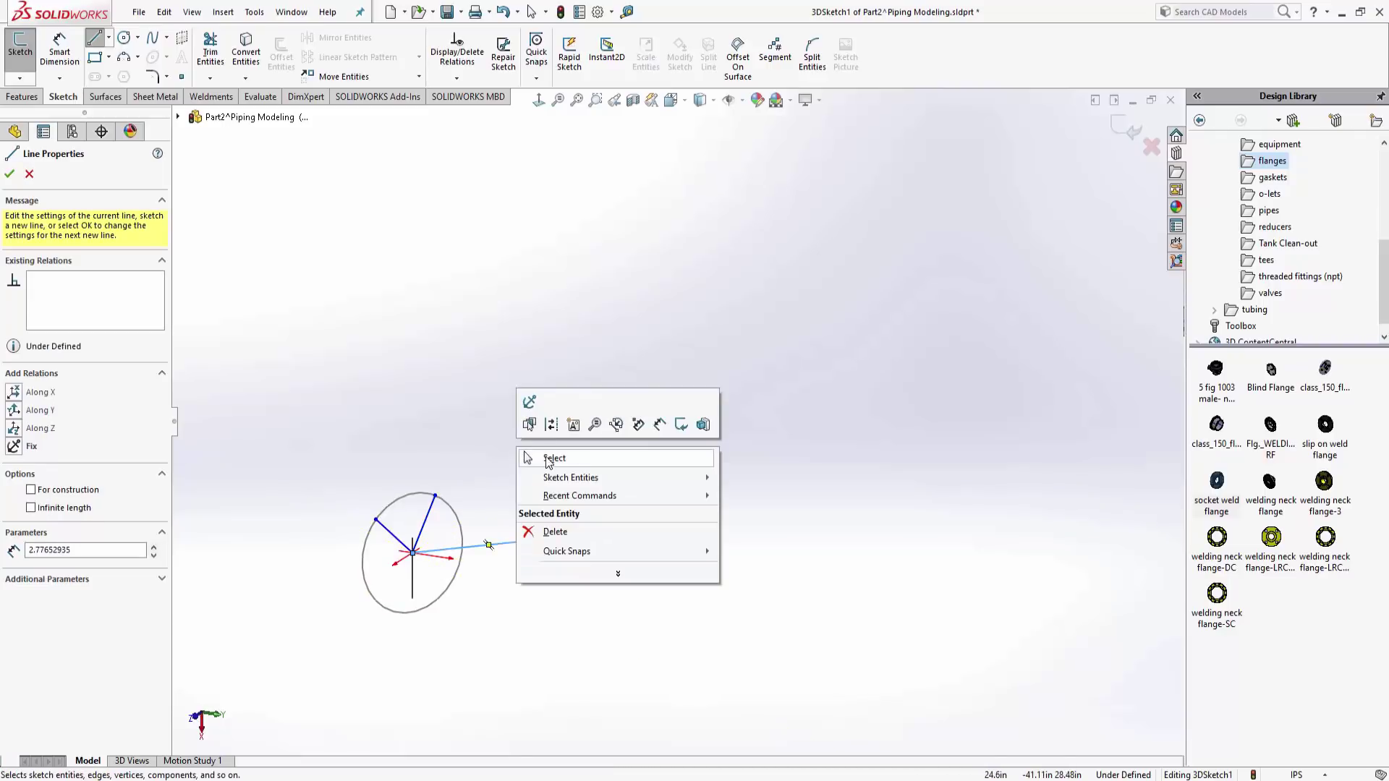
{"action": "left_click", "coordinate": [546, 457]}
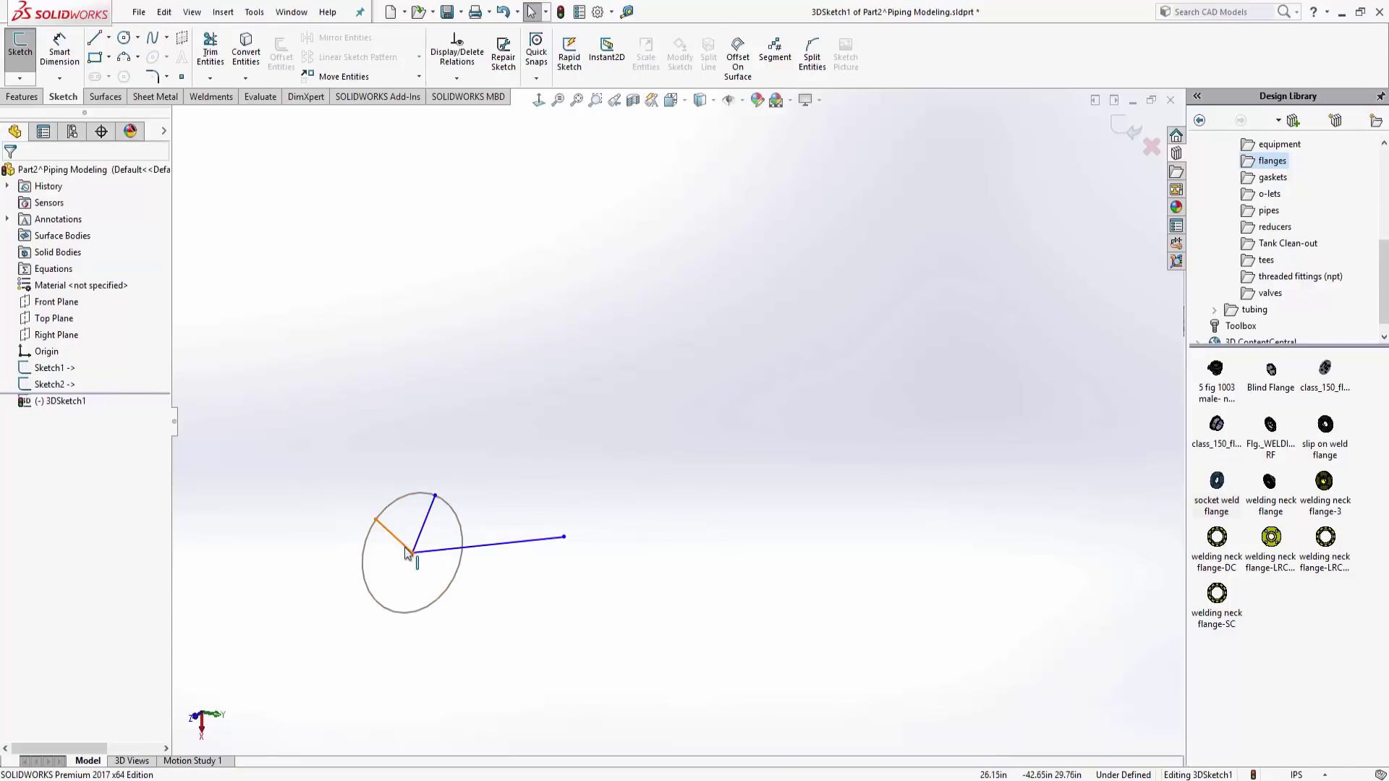
{"action": "left_click", "coordinate": [432, 515]}
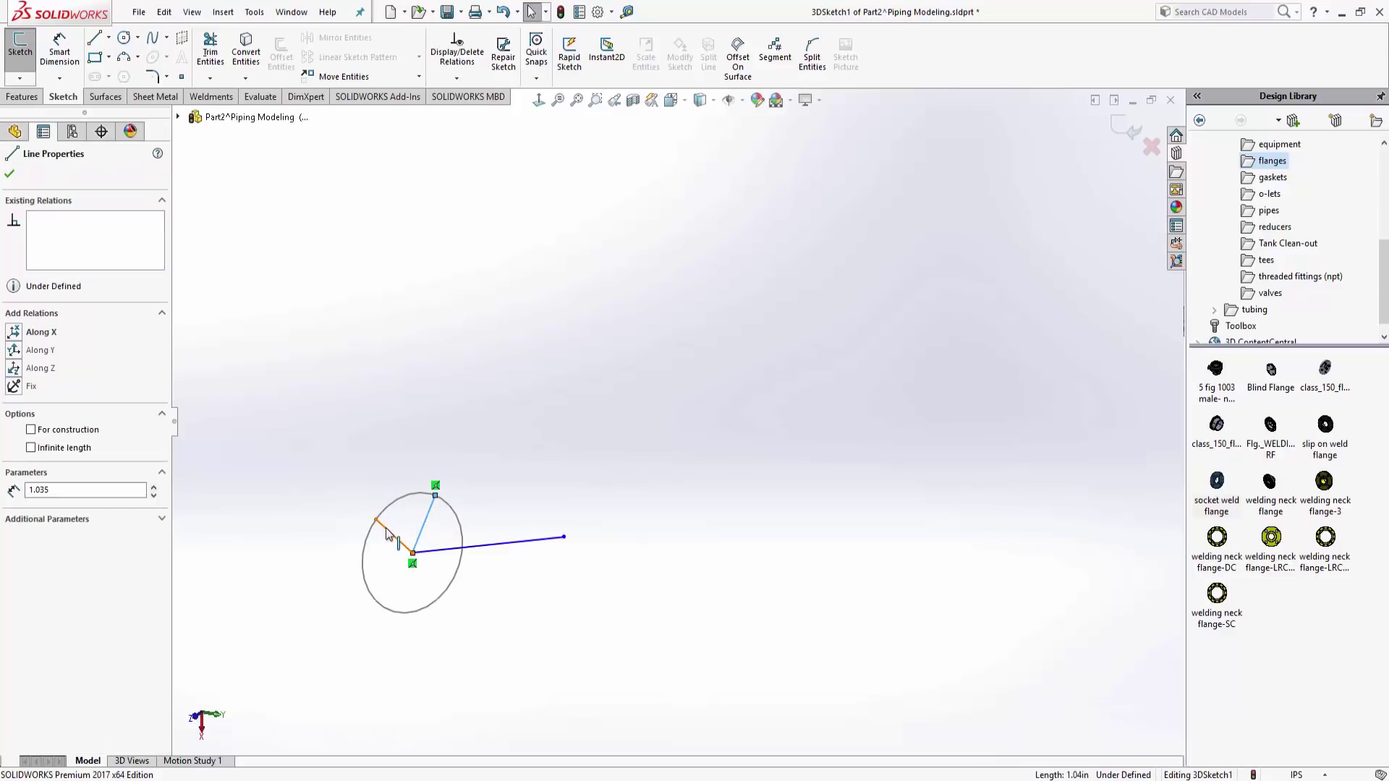
Add relations between the sketch lines, ending with the long line perpendicular to the radial line
{"action": "left_click", "coordinate": [389, 535], "text": "ctrl"}
{"action": "left_click", "coordinate": [515, 463]}
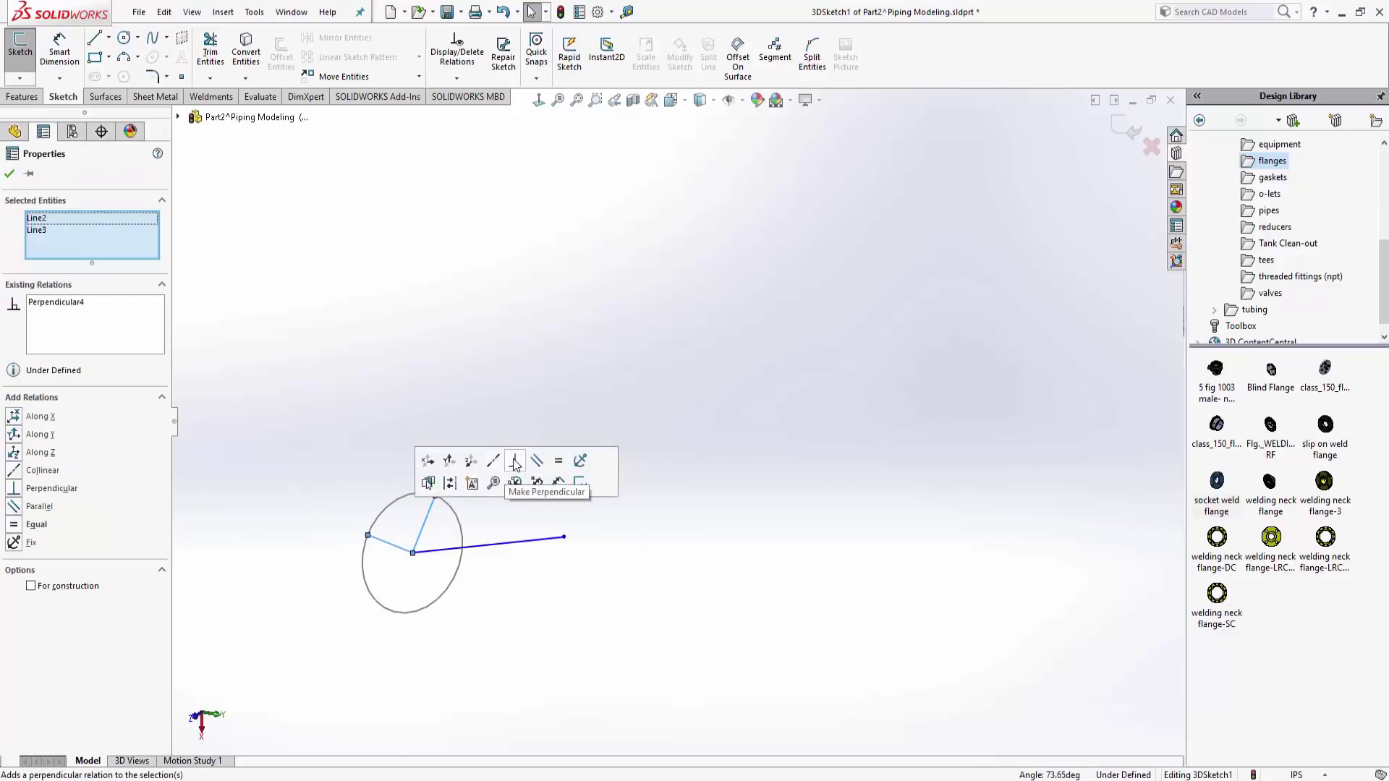
{"action": "left_click", "coordinate": [399, 432]}
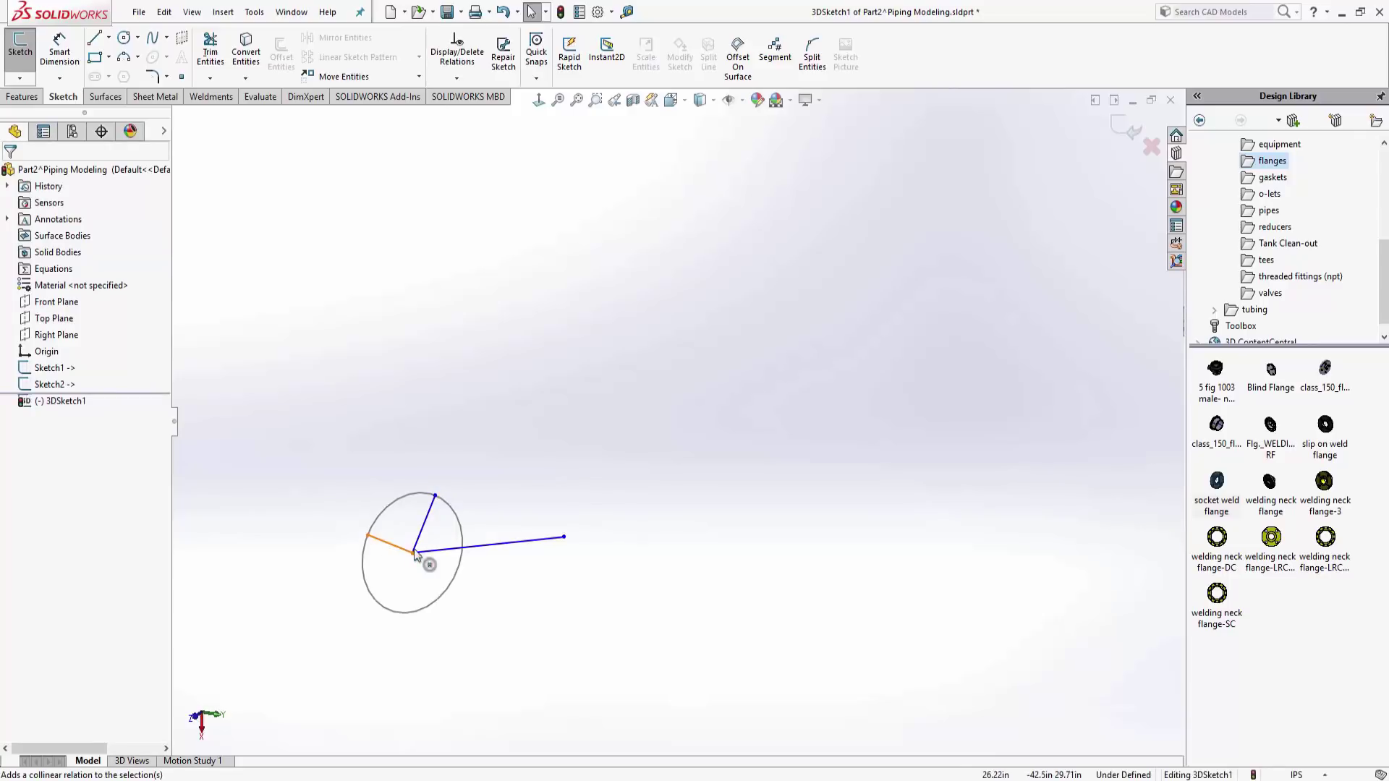
{"action": "left_click", "coordinate": [433, 516]}
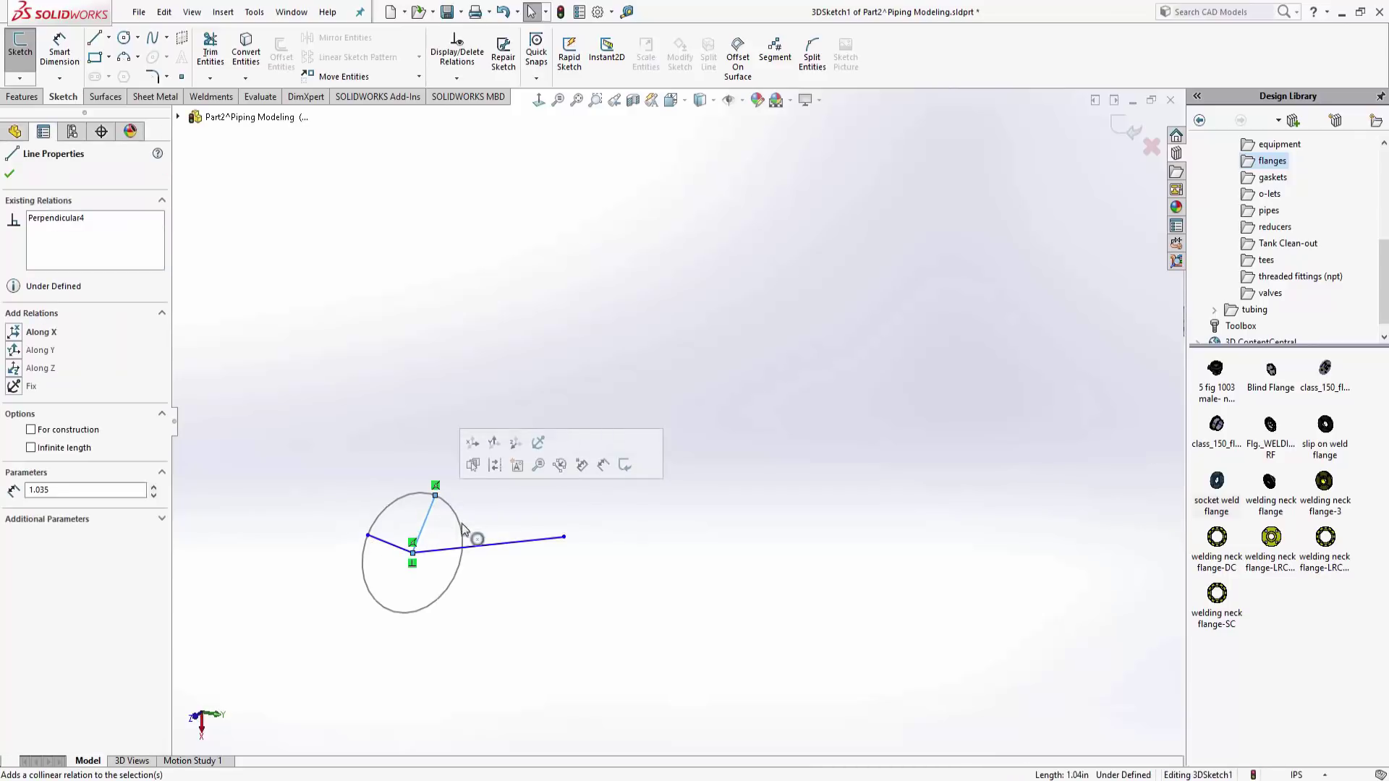
{"action": "left_click", "coordinate": [532, 541], "text": "ctrl"}
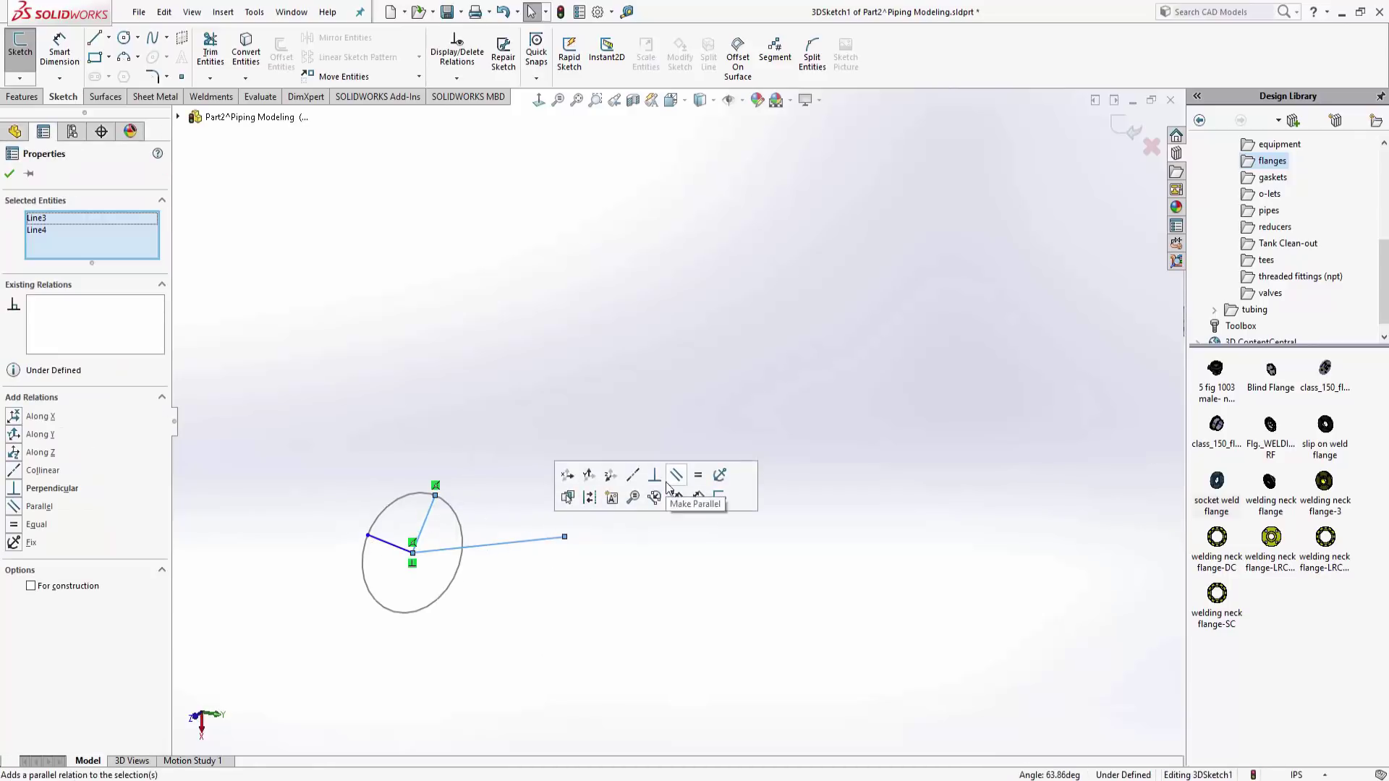
{"action": "left_click", "coordinate": [667, 484]}
{"action": "left_click", "coordinate": [514, 436]}
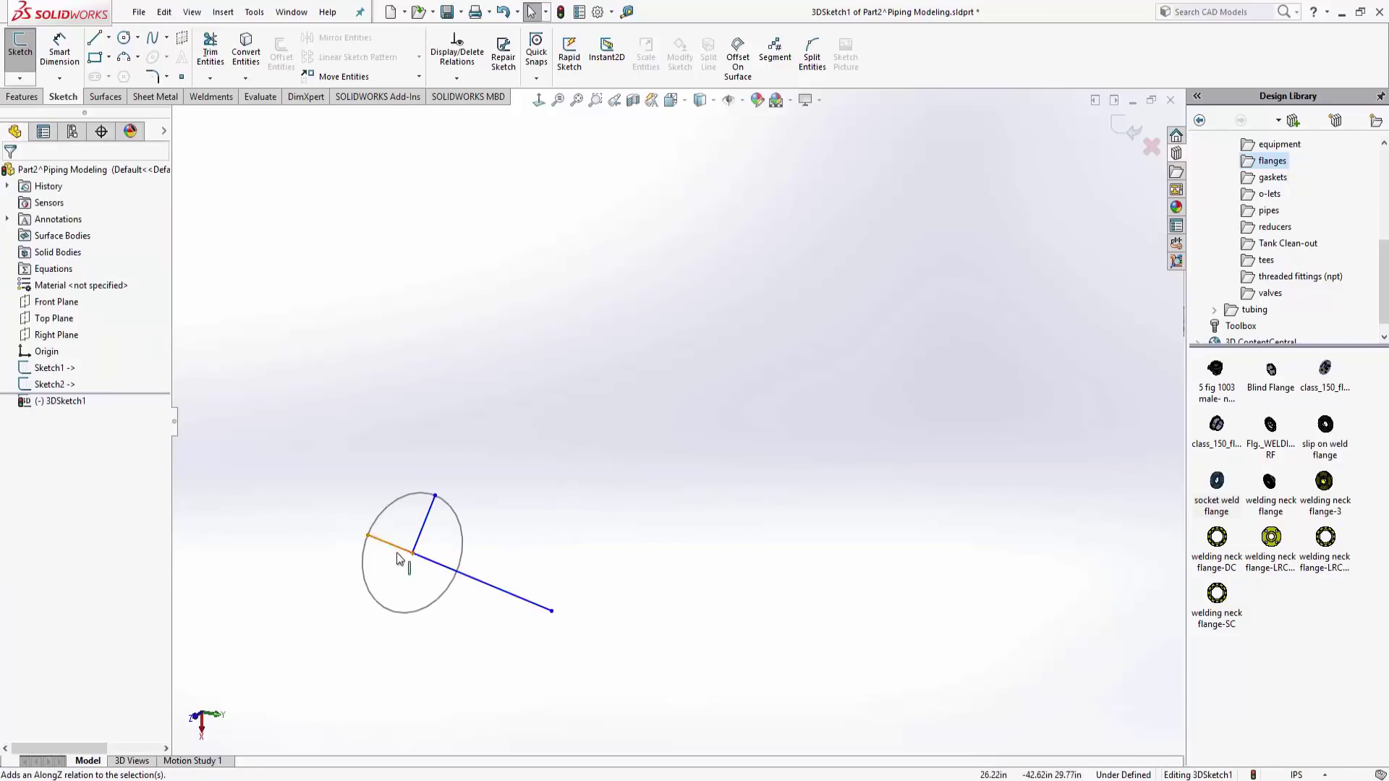
{"action": "left_click", "coordinate": [394, 547]}
{"action": "left_click", "coordinate": [428, 561], "text": "ctrl"}
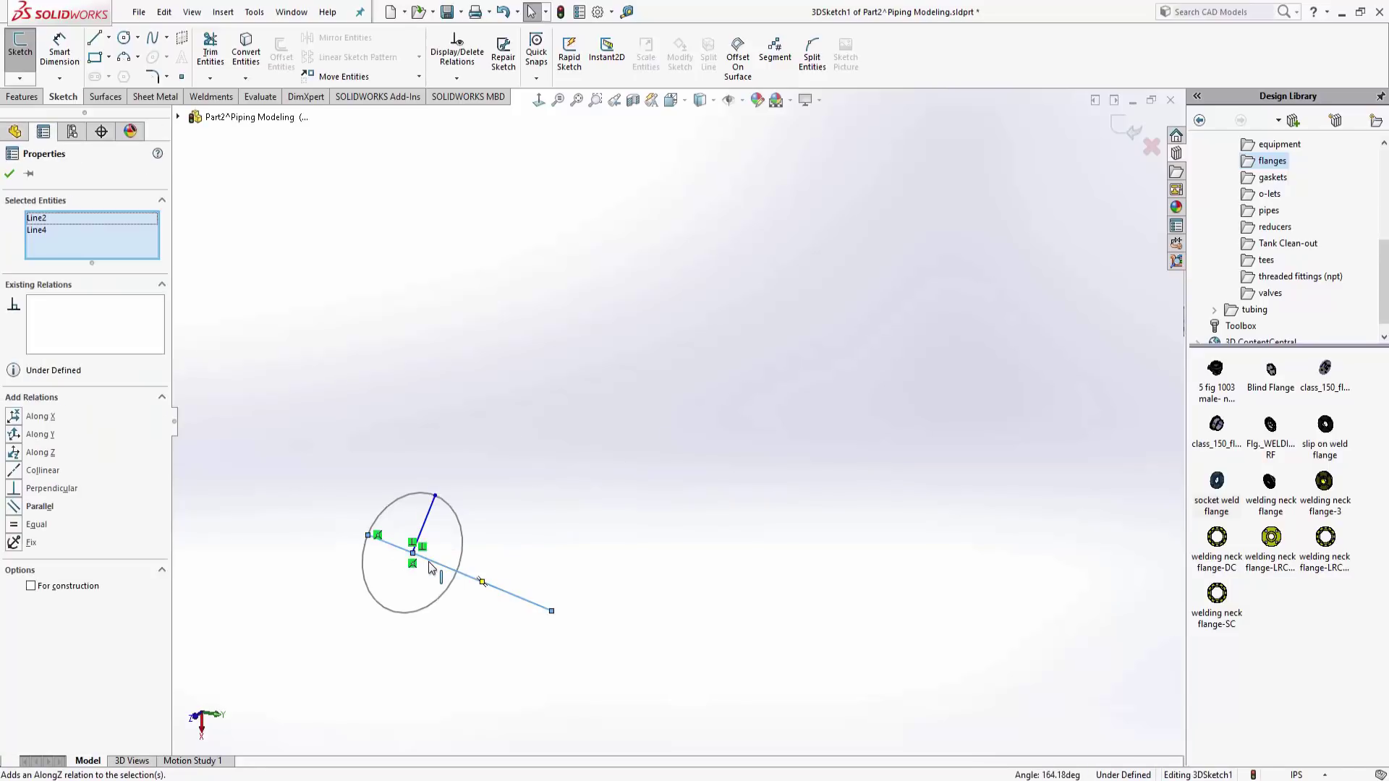
{"action": "left_click", "coordinate": [558, 494]}
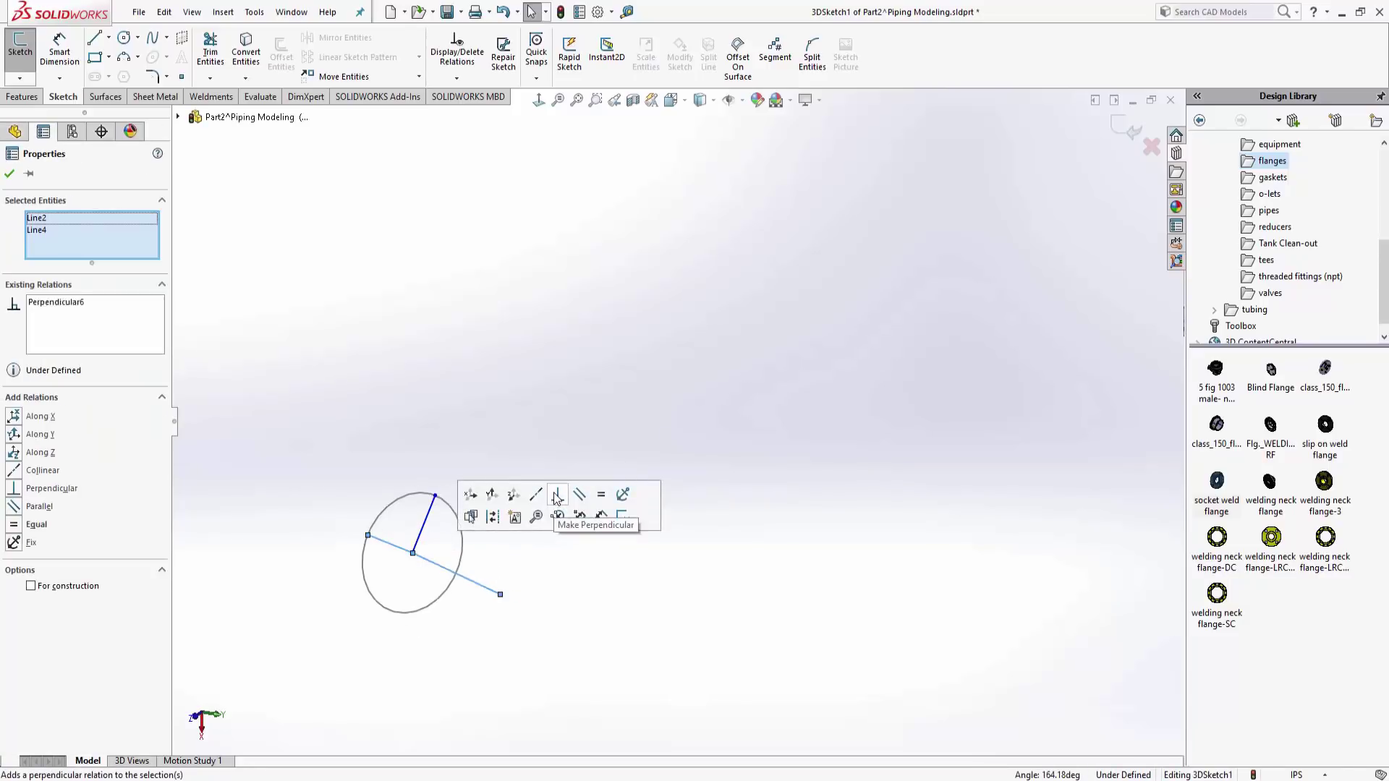
{"action": "left_click", "coordinate": [521, 423]}
Convert both short radial lines to construction geometry and drag a point to test the constraints
{"action": "middle_click_drag", "start_coordinate": [436, 594], "coordinate": [475, 533]}
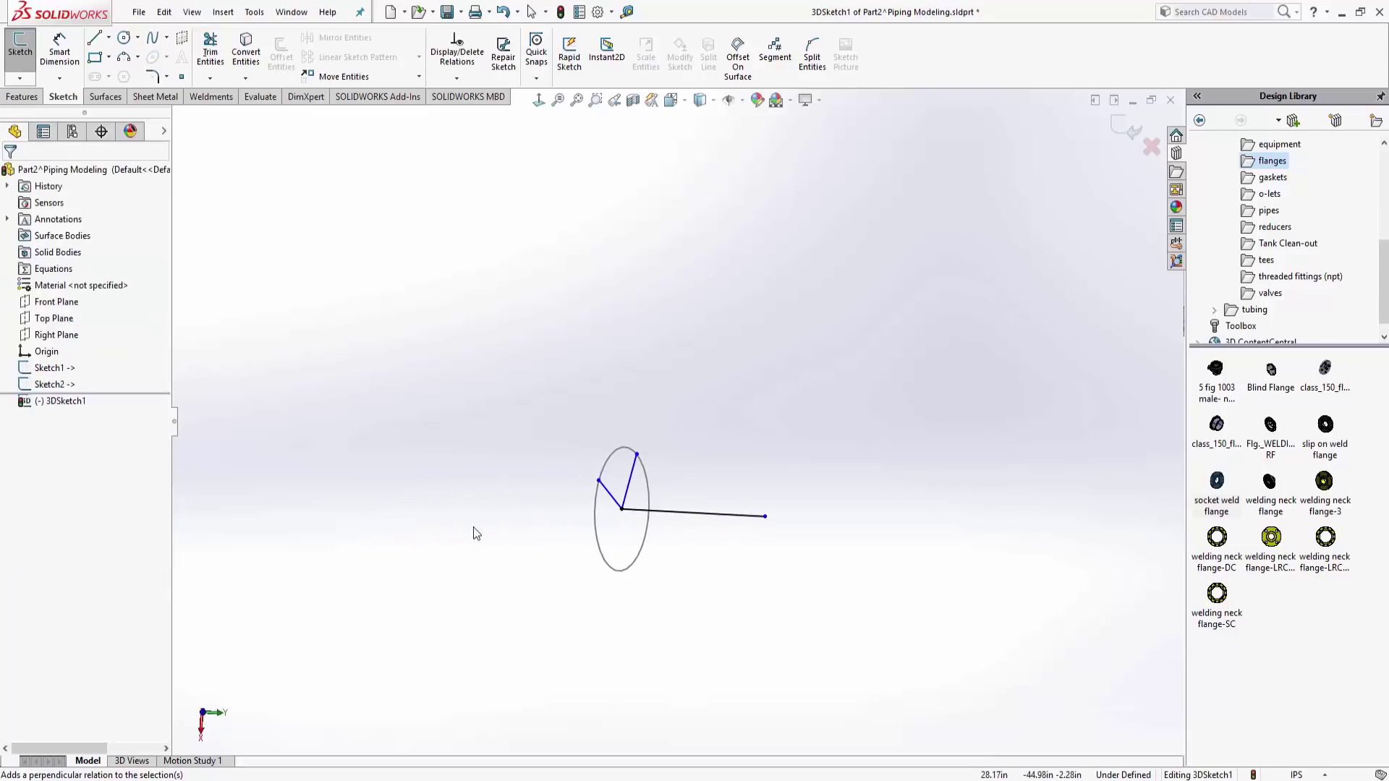
{"action": "left_click", "coordinate": [635, 468]}
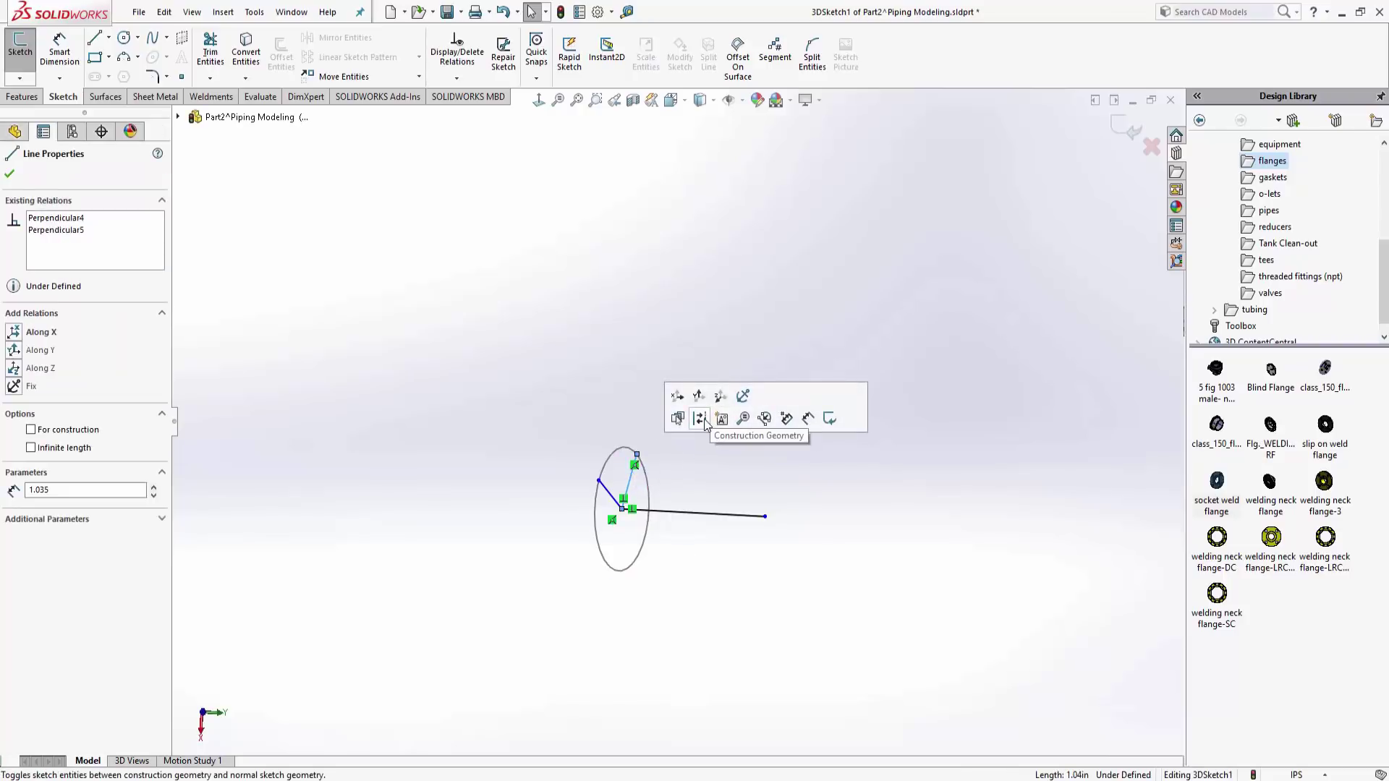
{"action": "left_click", "coordinate": [707, 418]}
{"action": "left_click", "coordinate": [610, 494]}
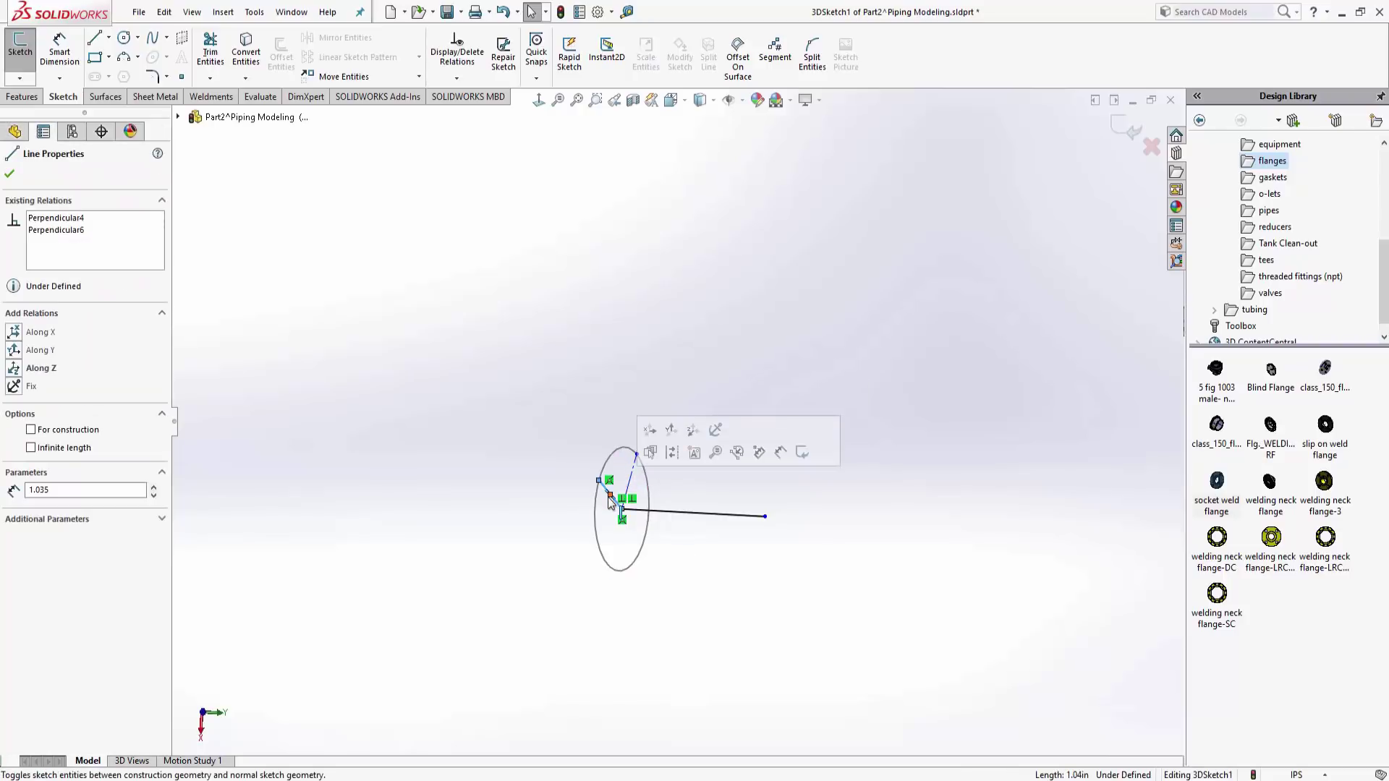
{"action": "left_click", "coordinate": [671, 454]}
{"action": "middle_click_drag", "start_coordinate": [679, 475], "coordinate": [580, 495]}
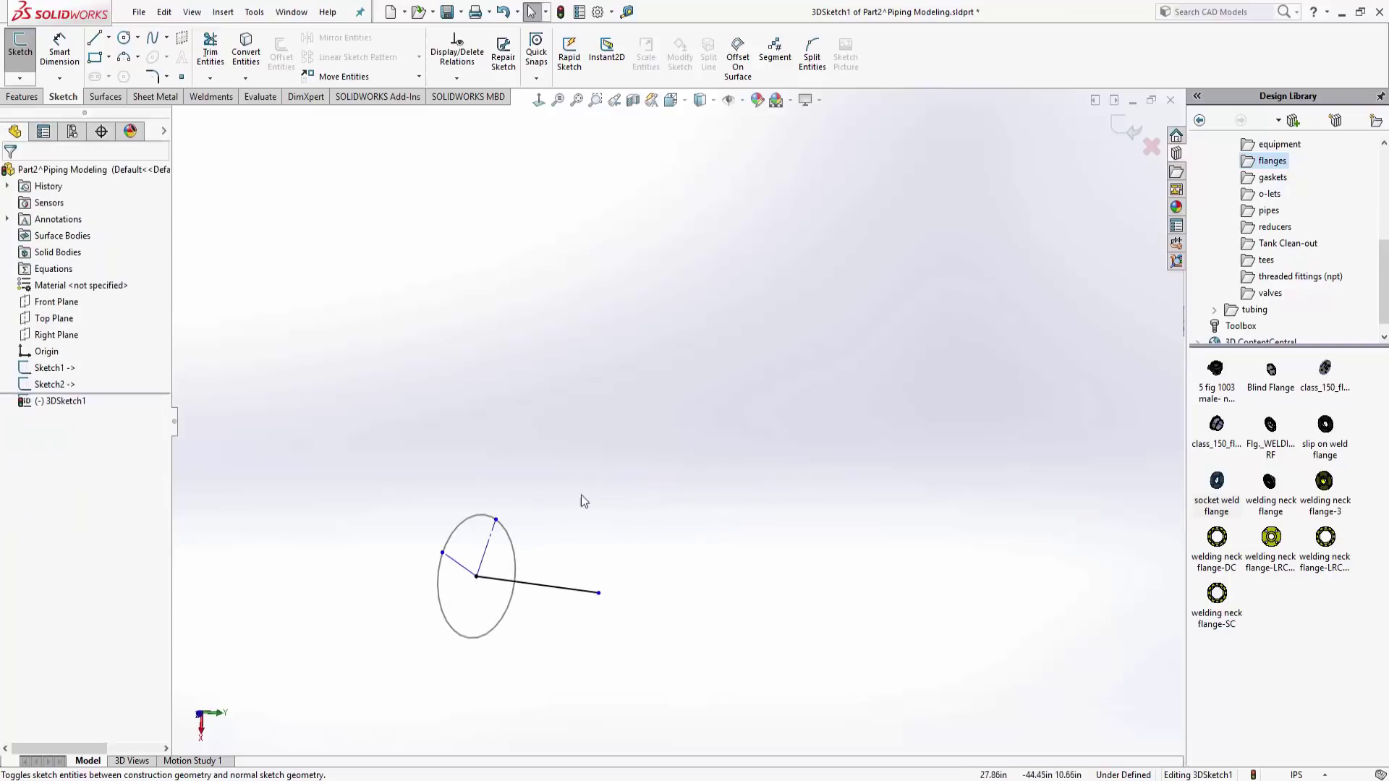
{"action": "mouse_move", "coordinate": [496, 522]}
{"action": "left_mouse_down"}
{"action": "mouse_move", "coordinate": [526, 551]}
{"action": "mouse_move", "coordinate": [518, 533]}
{"action": "mouse_move", "coordinate": [450, 515]}
{"action": "mouse_move", "coordinate": [532, 539]}
{"action": "mouse_move", "coordinate": [525, 548]}
{"action": "left_mouse_up"}
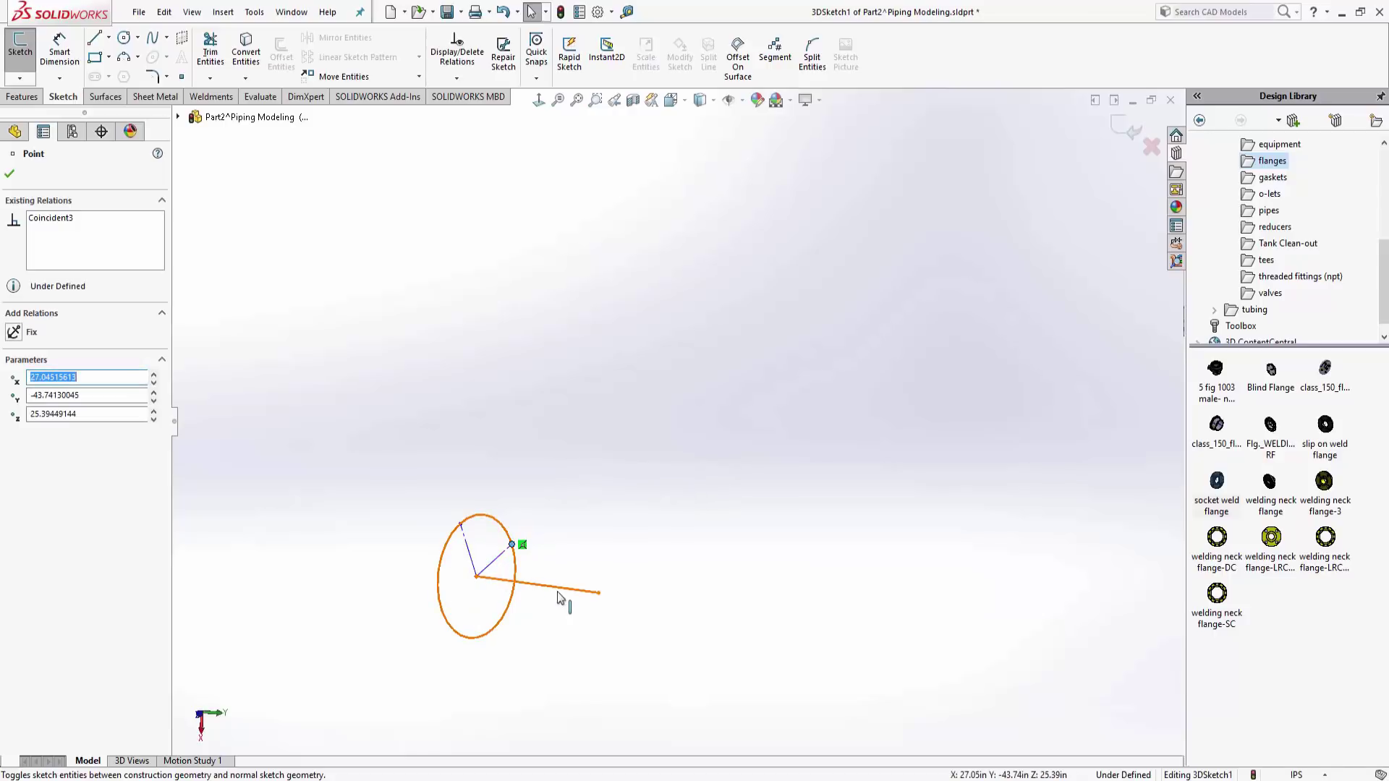
{"action": "left_click", "coordinate": [600, 528]}
{"action": "scroll", "coordinate": [619, 503], "scroll_direction": "up", "scroll_amount": 5}
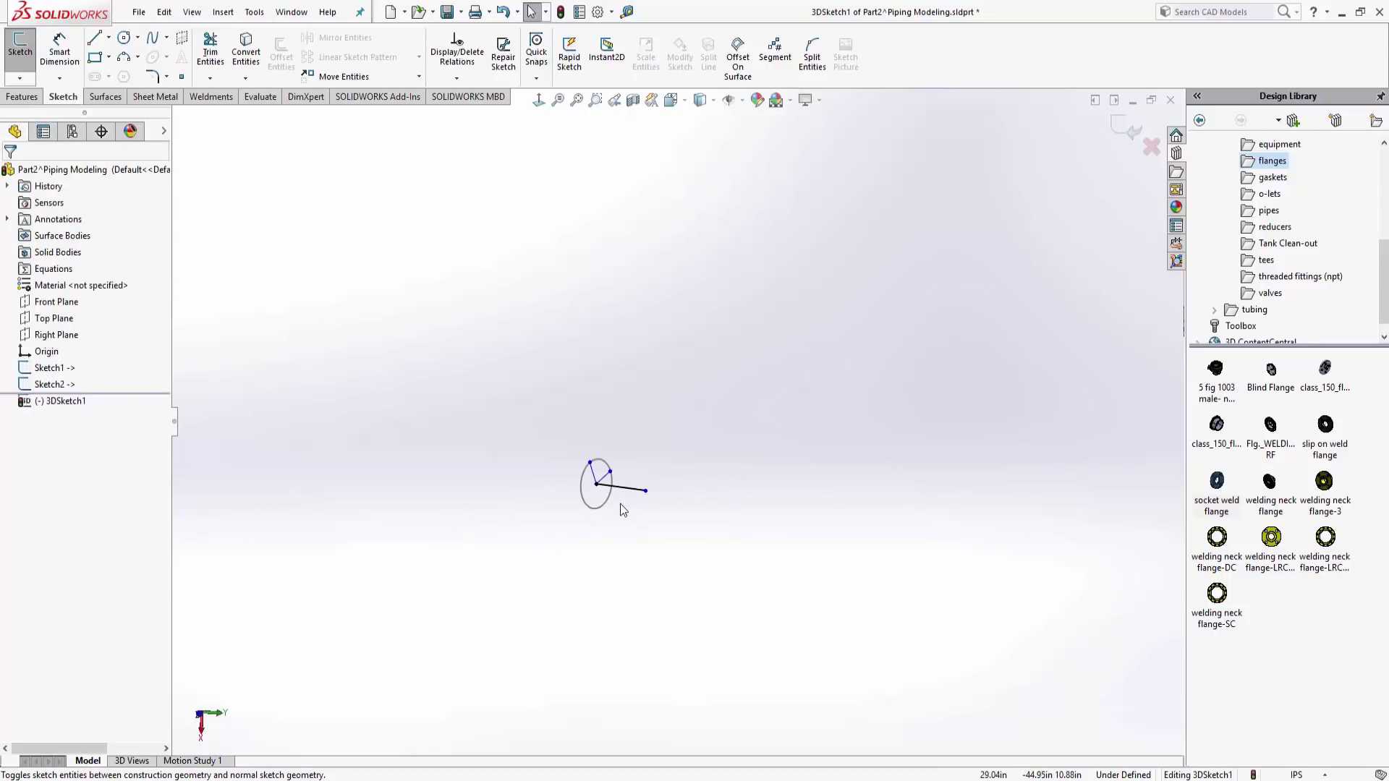
Stretch the two flange lines and dimension the upper line at 40 in
{"action": "middle_click_drag", "start_coordinate": [630, 482], "coordinate": [456, 565], "text": "ctrl"}
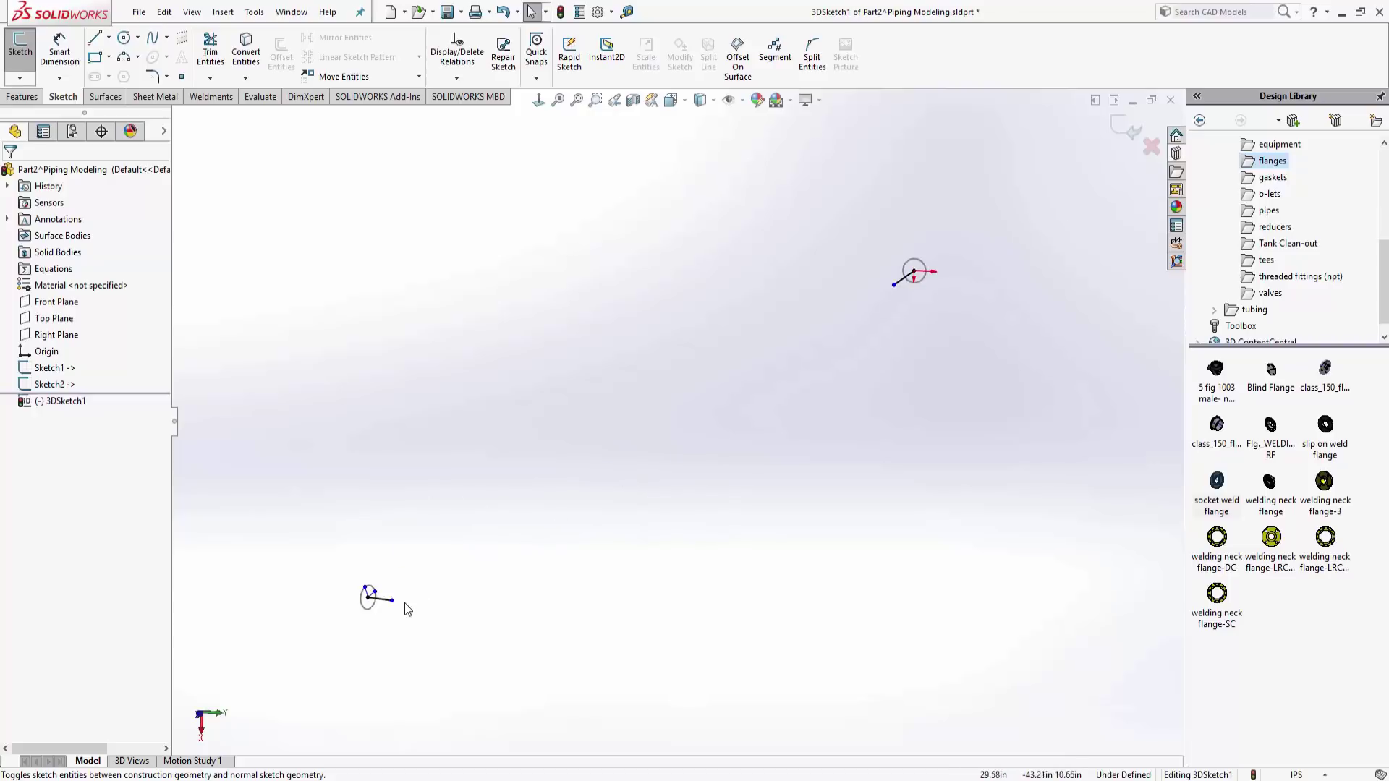
{"action": "left_click_drag", "start_coordinate": [396, 602], "coordinate": [515, 616]}
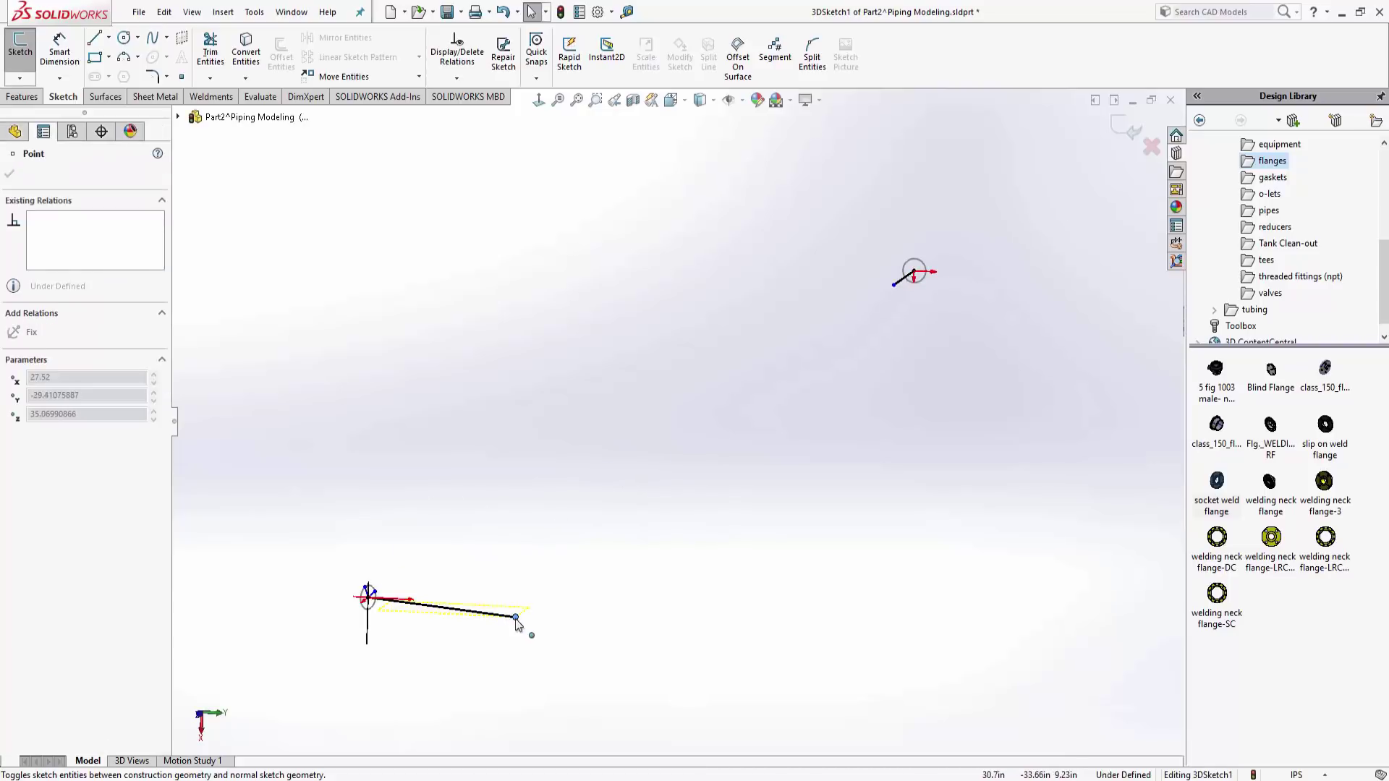
{"action": "left_click_drag", "start_coordinate": [894, 288], "coordinate": [822, 335]}
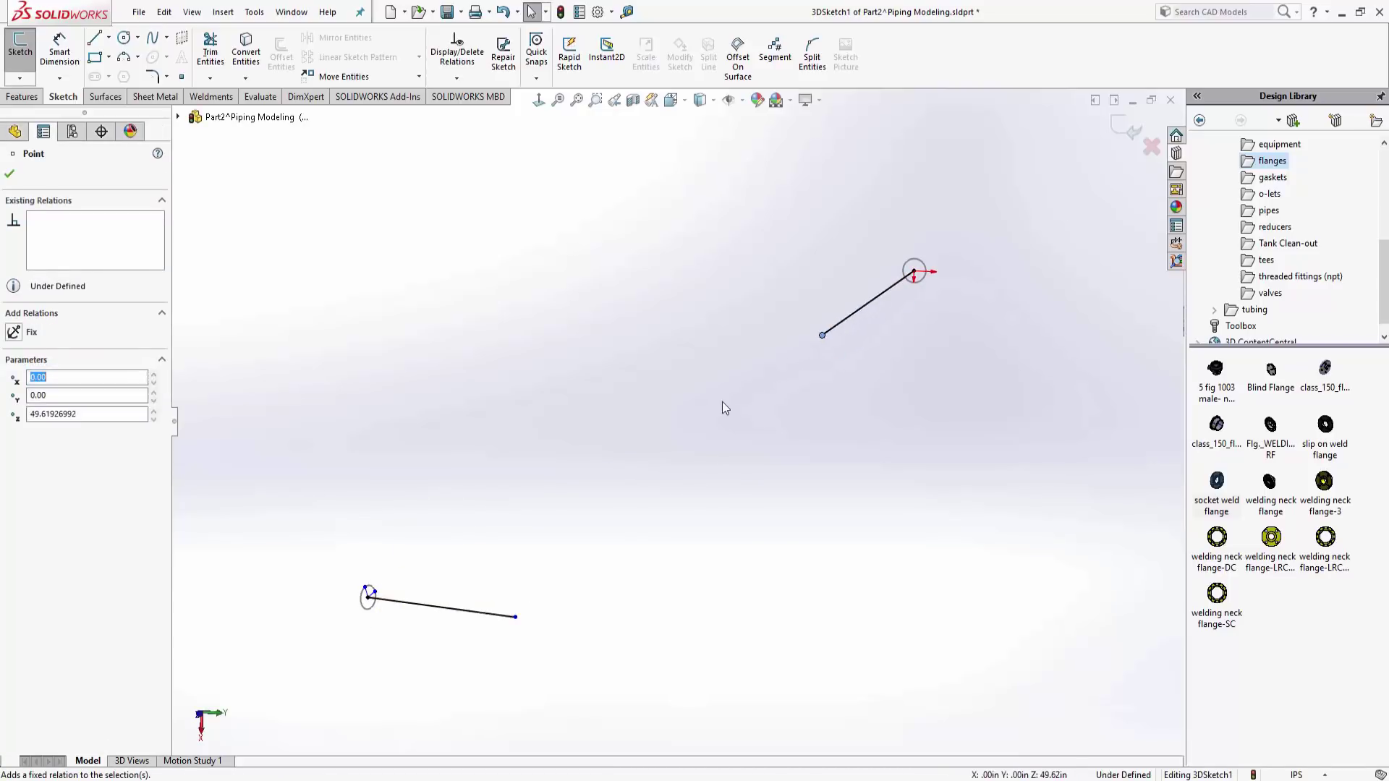
{"action": "left_click", "coordinate": [721, 402]}
{"action": "right_click_drag", "start_coordinate": [753, 436], "coordinate": [758, 410]}
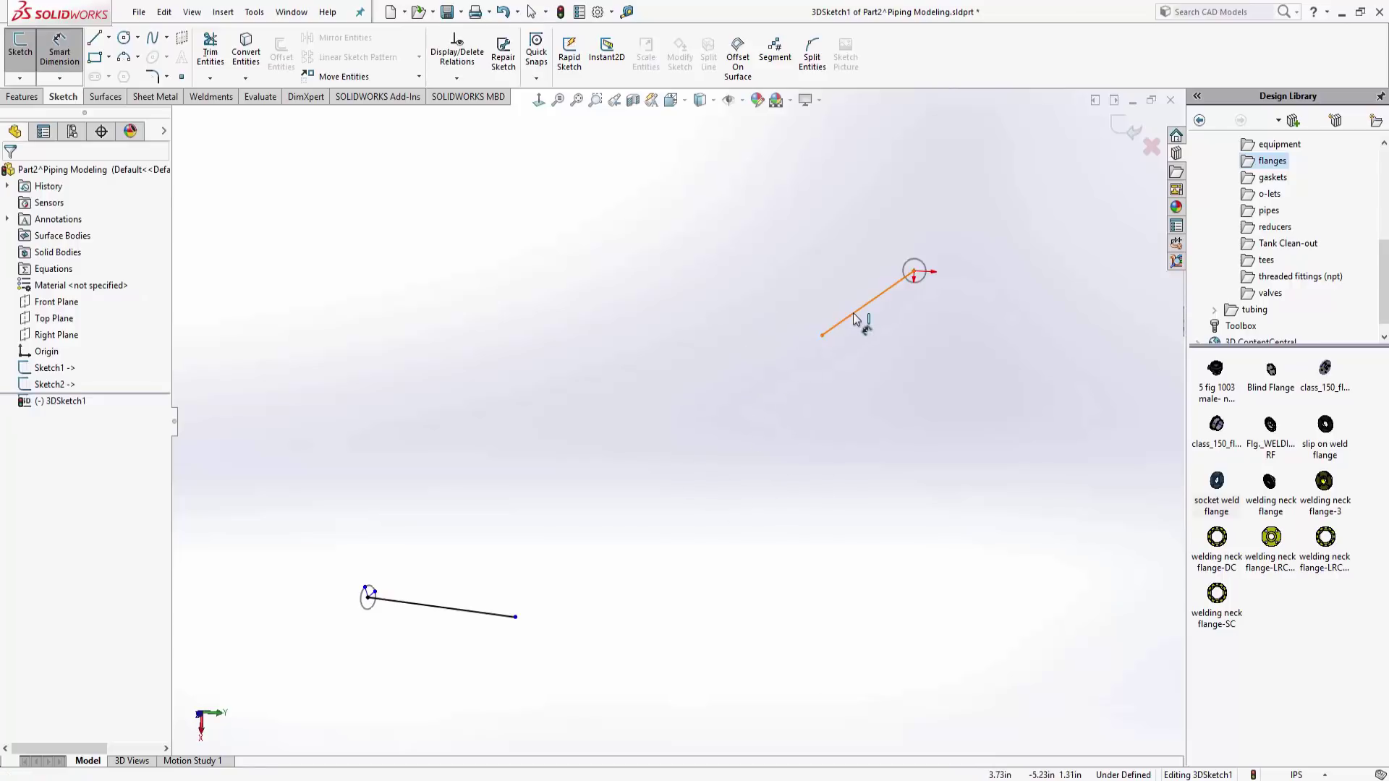
{"action": "left_click", "coordinate": [875, 298]}
{"action": "left_click", "coordinate": [865, 378]}
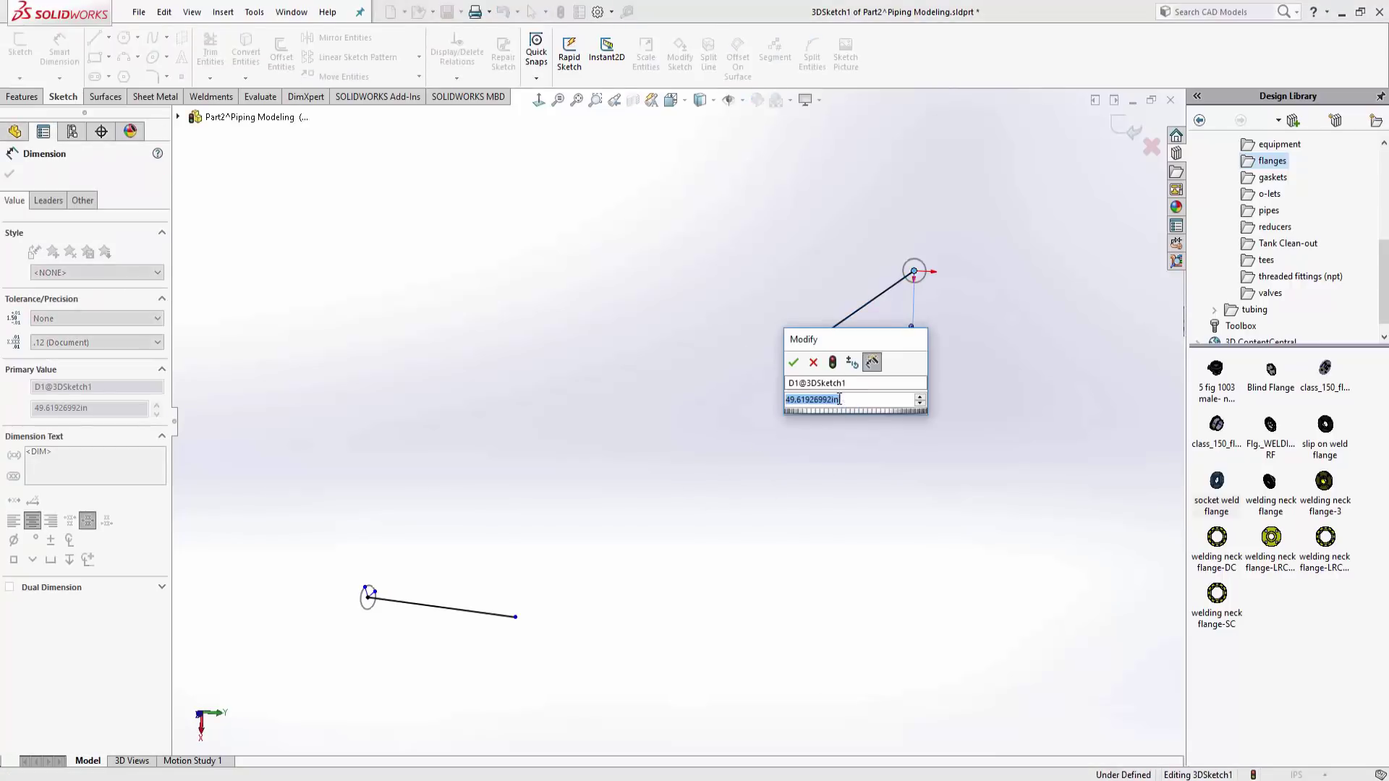
{"action": "type", "text": "40"}
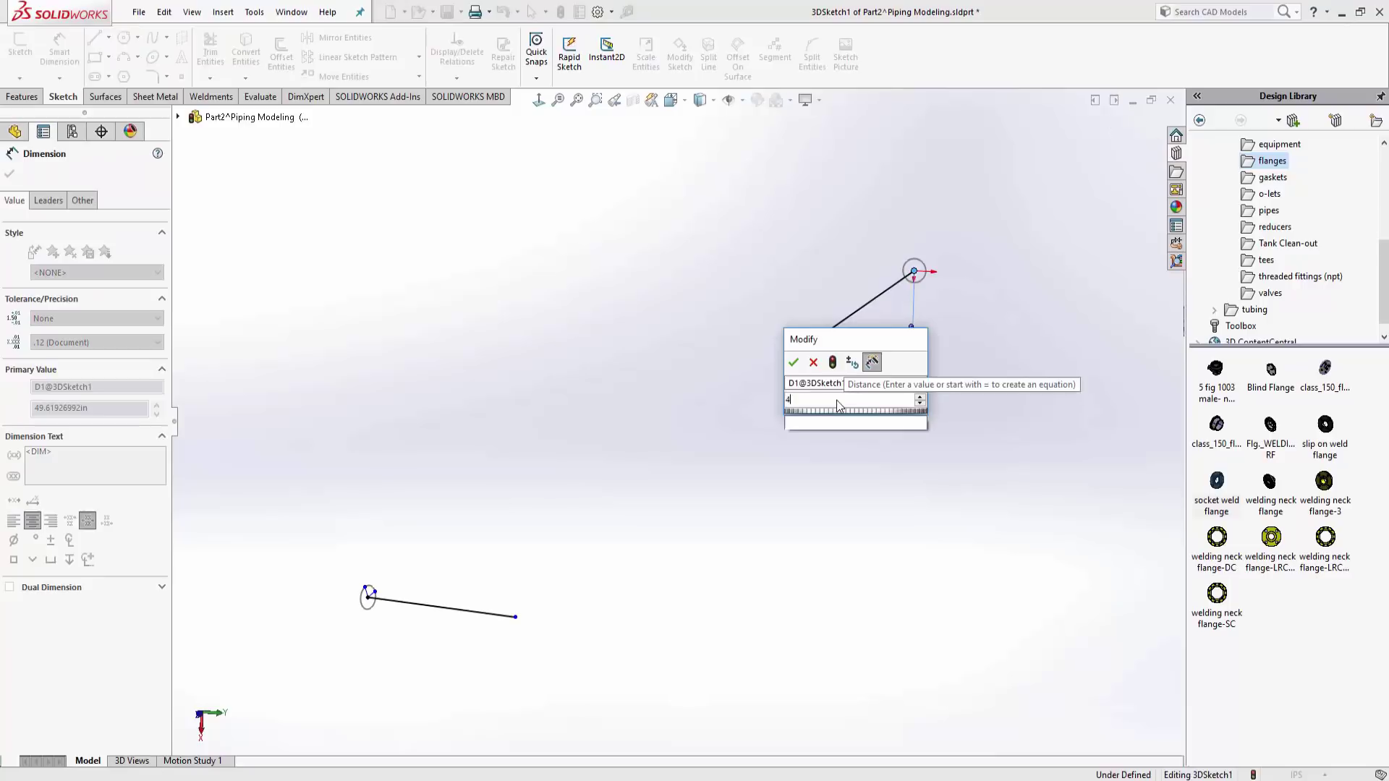
{"action": "key", "text": "Return"}
Correct the upper line's length to 20 in and dimension the lower line at 20 in
{"action": "middle_click_drag", "start_coordinate": [693, 386], "coordinate": [693, 434]}
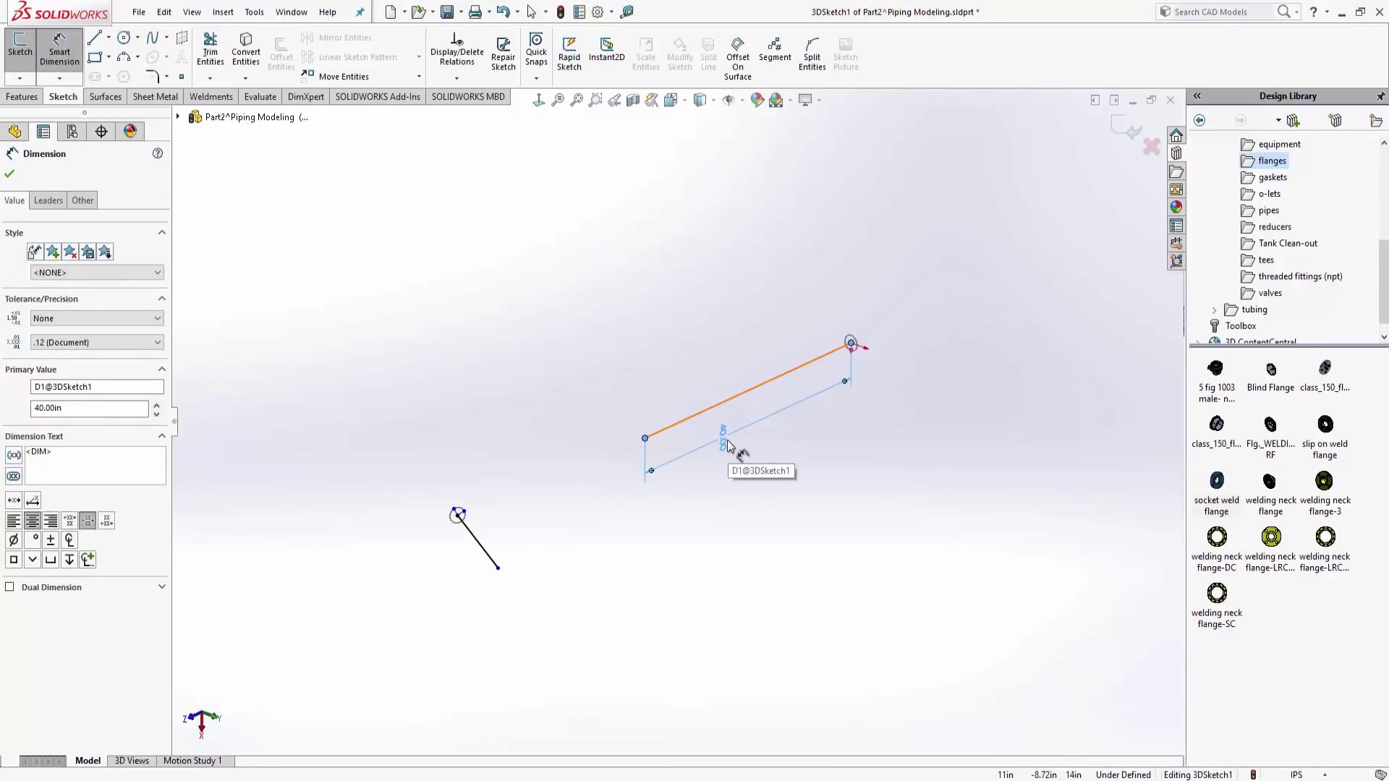
{"action": "double_click", "coordinate": [722, 438]}
{"action": "type", "text": "24"}
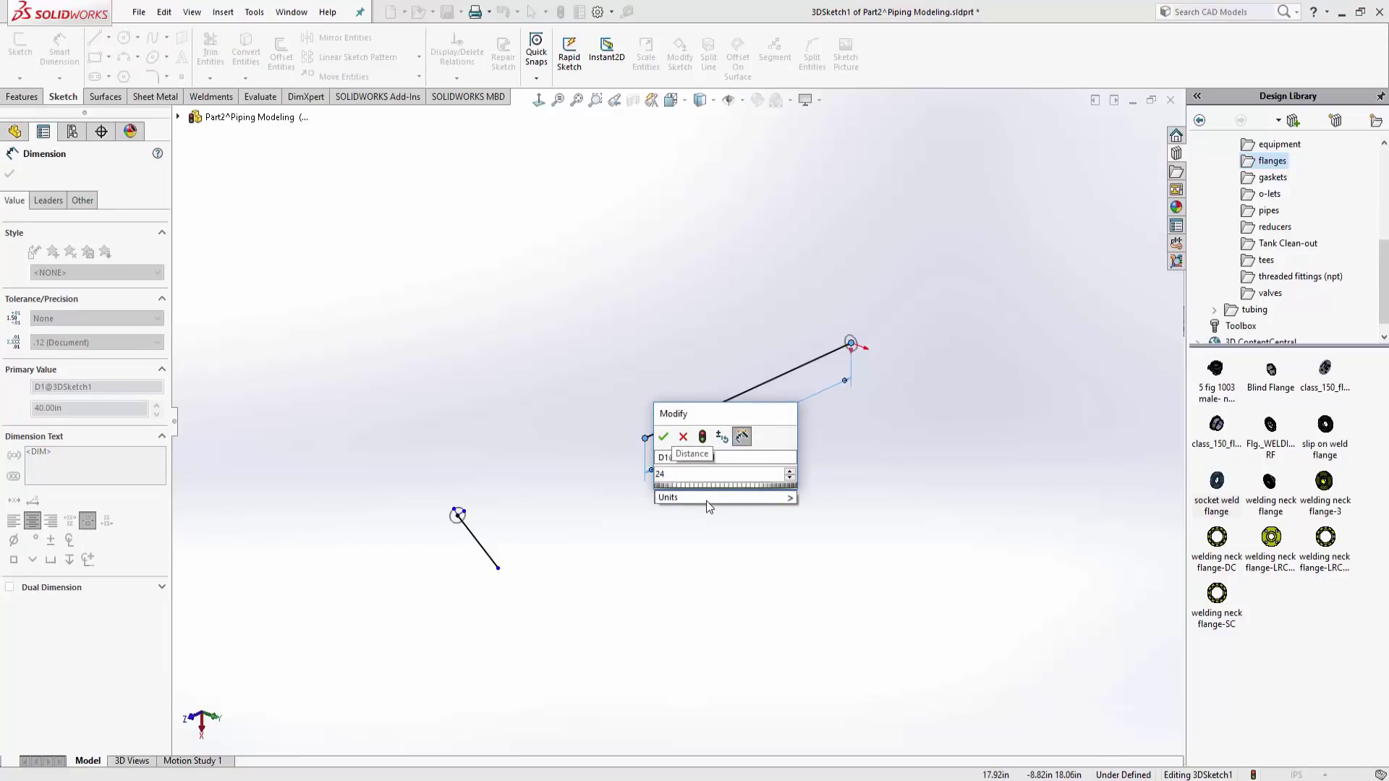
{"action": "key", "text": "BackSpace"}
{"action": "type", "text": "0"}
{"action": "key", "text": "Return"}
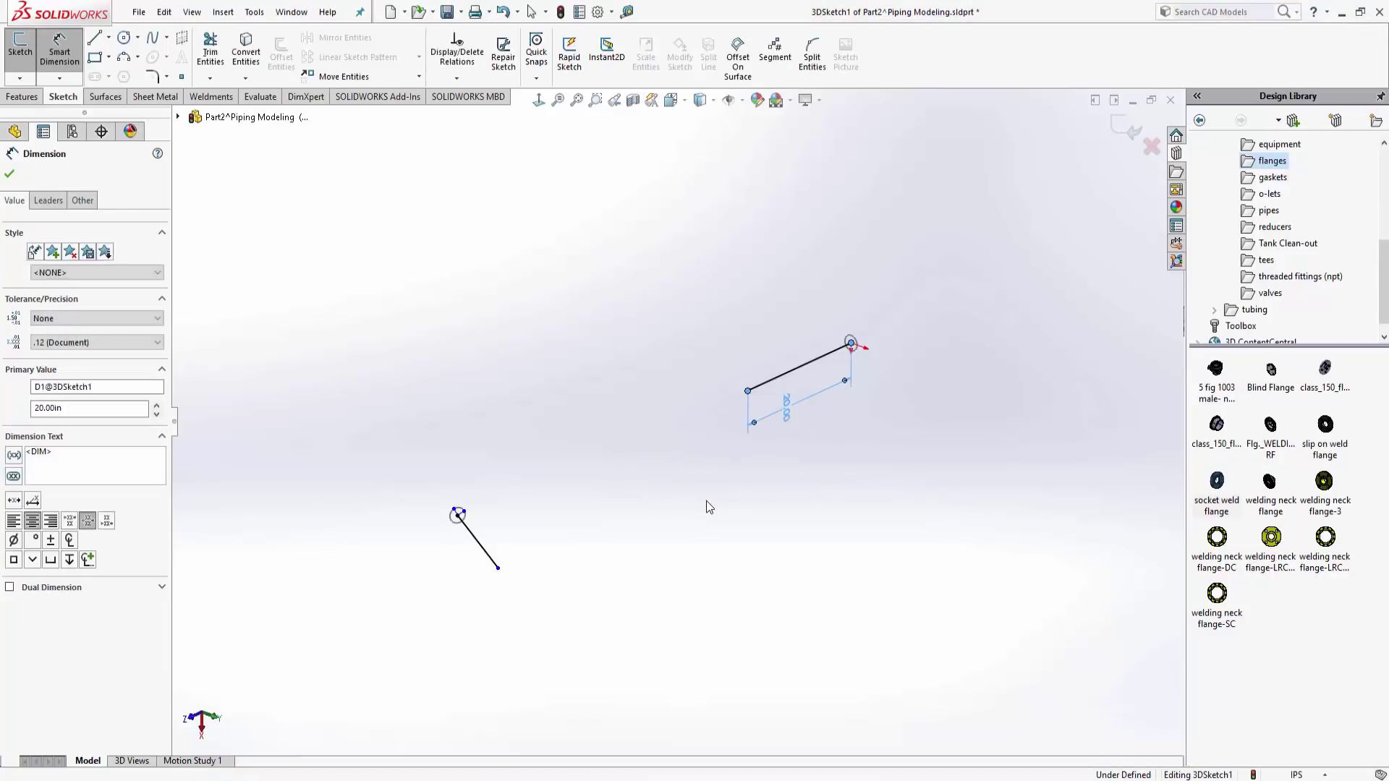
{"action": "left_click", "coordinate": [490, 563]}
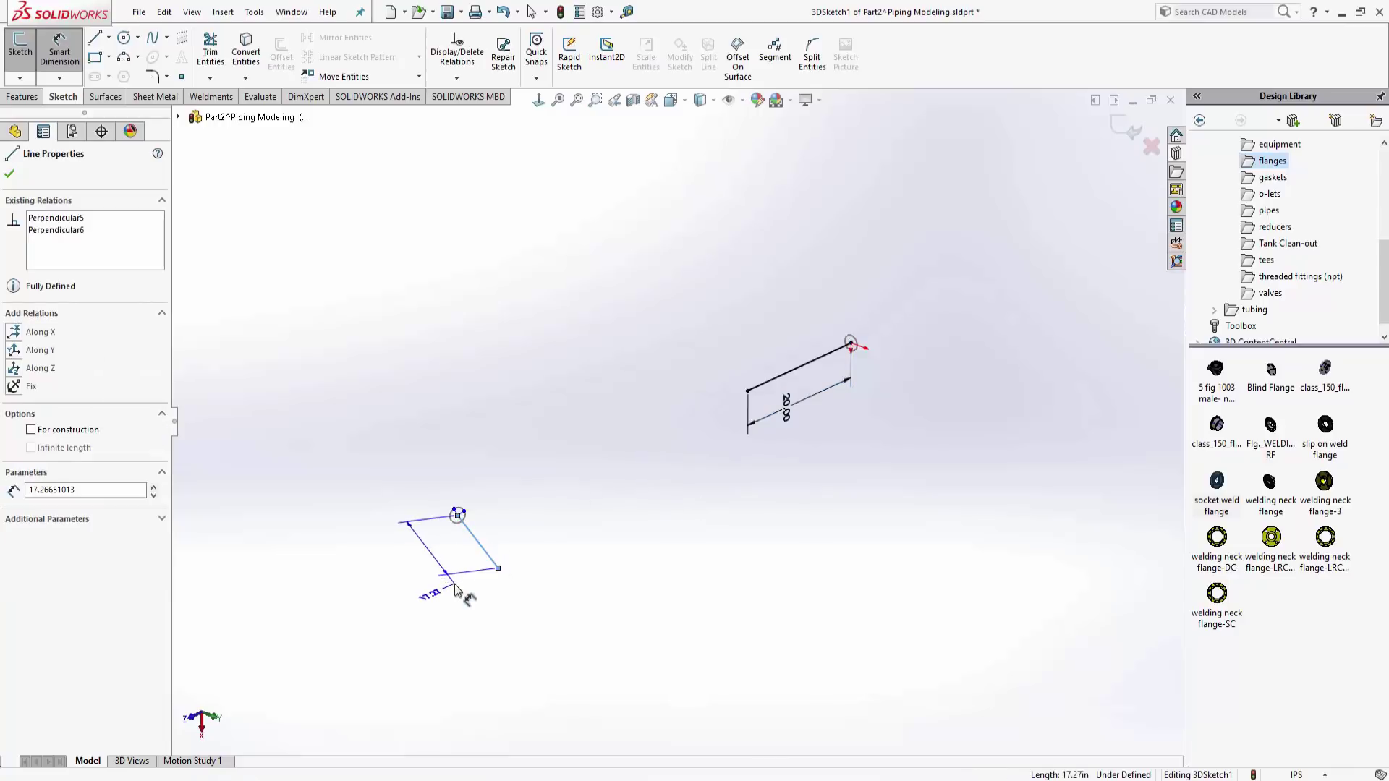
{"action": "left_click", "coordinate": [434, 552]}
{"action": "type", "text": "20"}
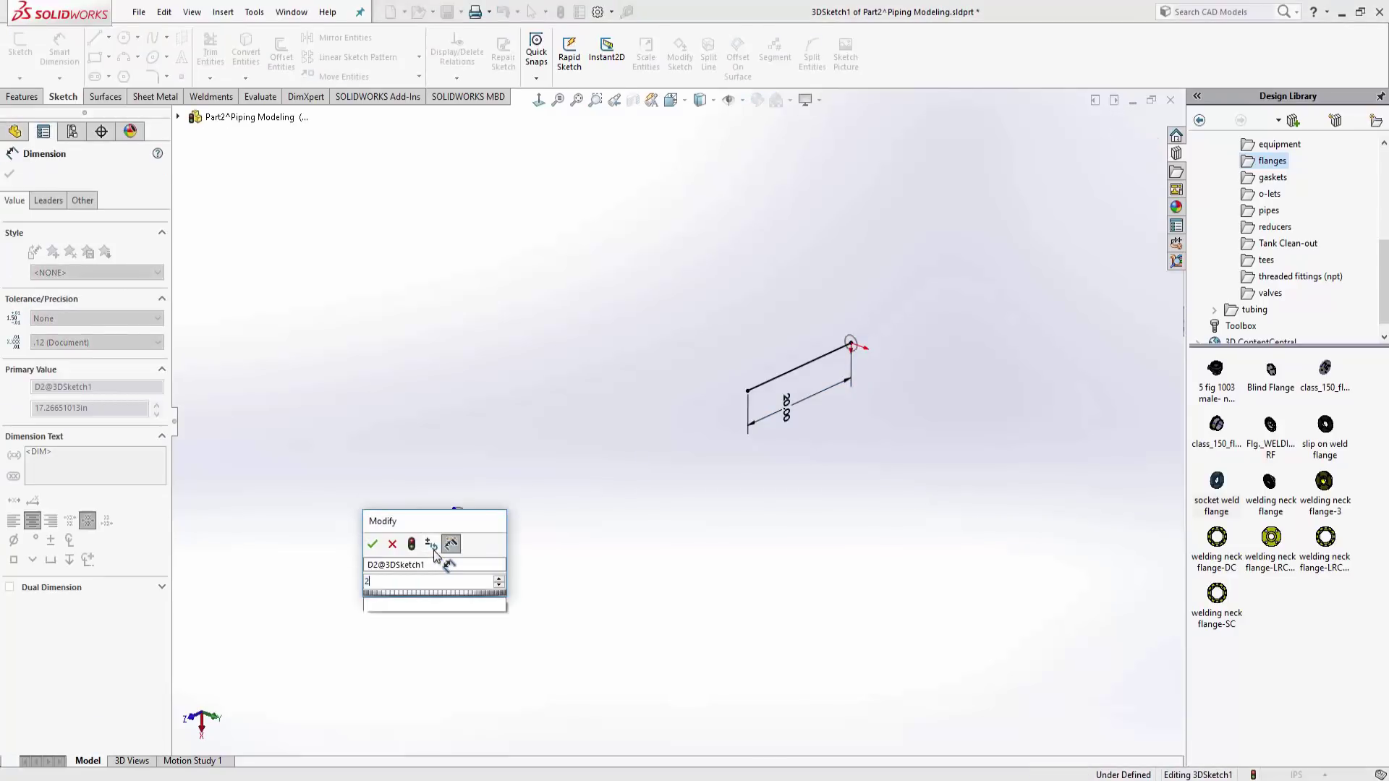
{"action": "key", "text": "Return"}
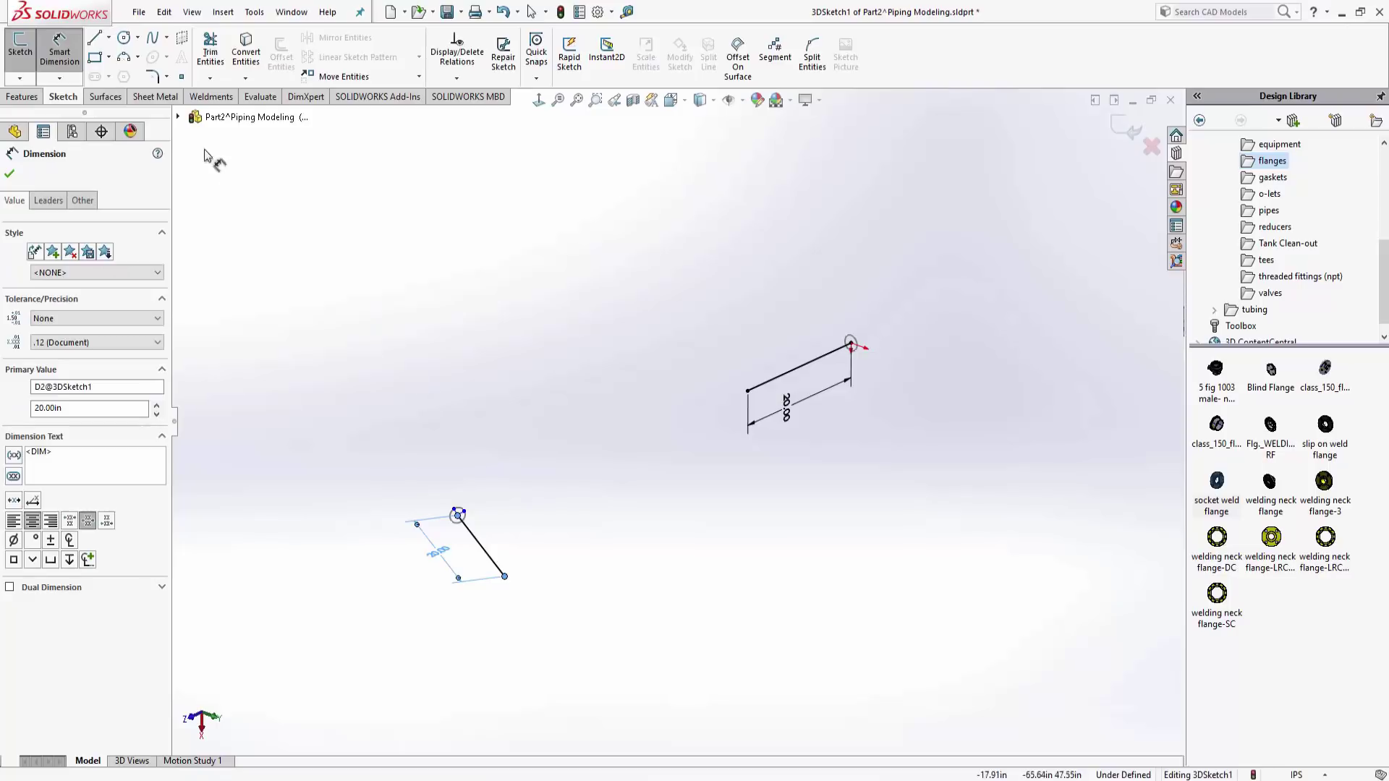
Draw a connecting line joining the ends of the lower and upper lines
{"action": "left_click", "coordinate": [95, 40]}
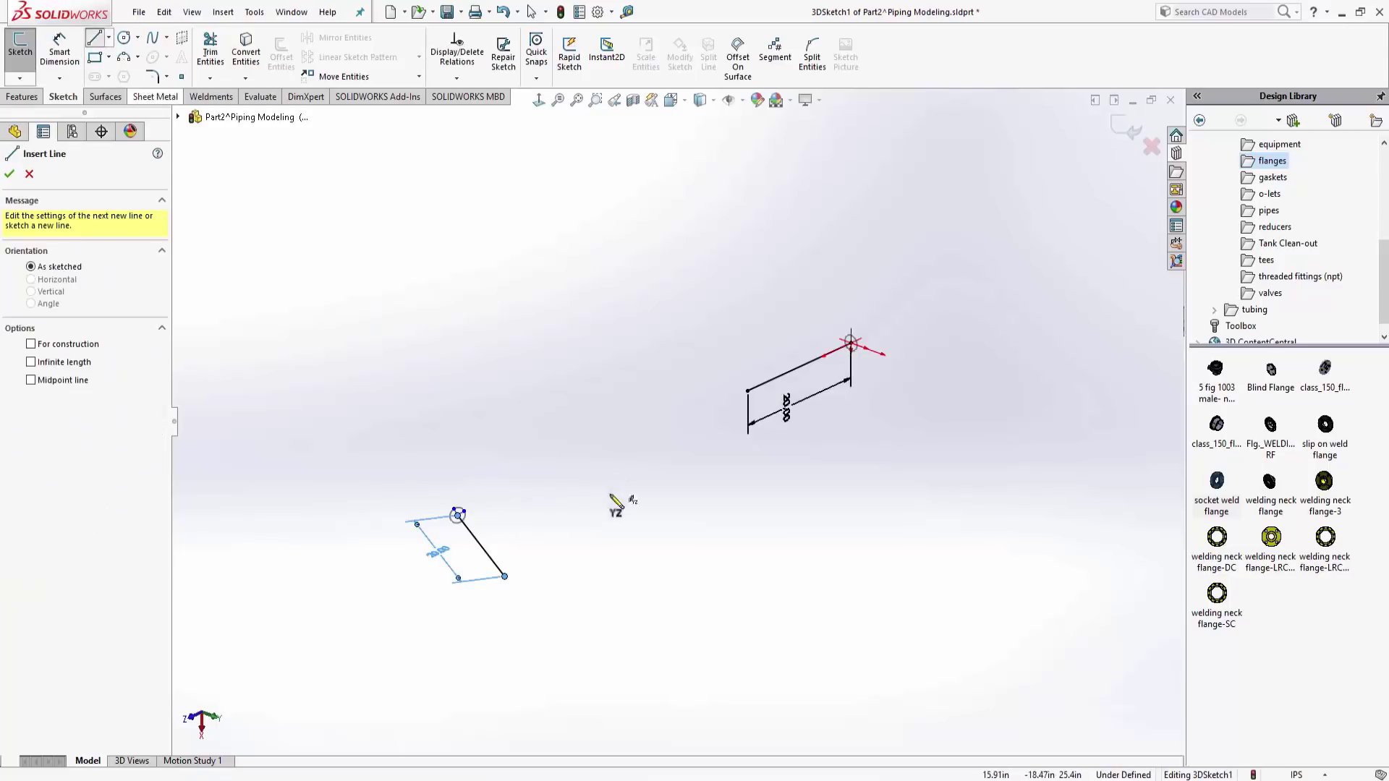
{"action": "left_click", "coordinate": [505, 577]}
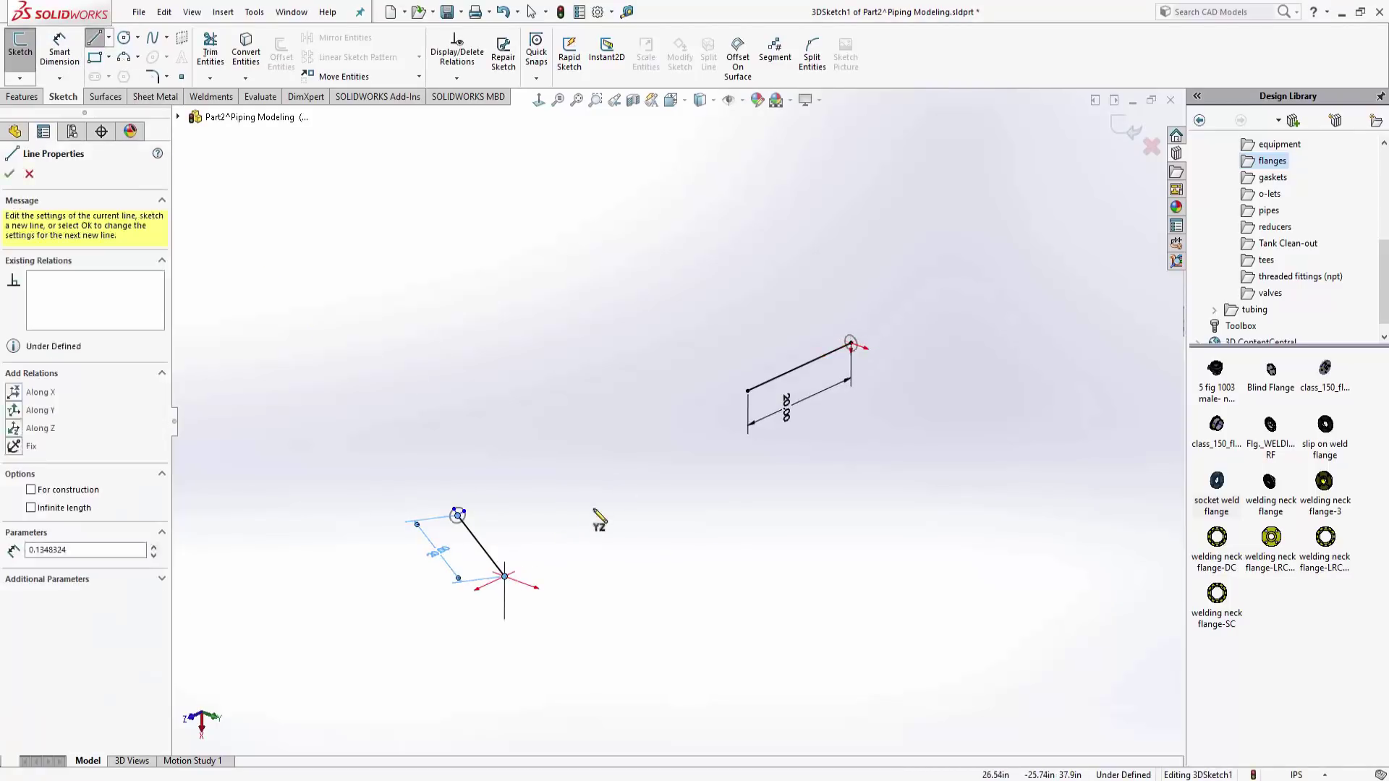
{"action": "left_click", "coordinate": [748, 392]}
{"action": "right_click", "coordinate": [643, 387]}
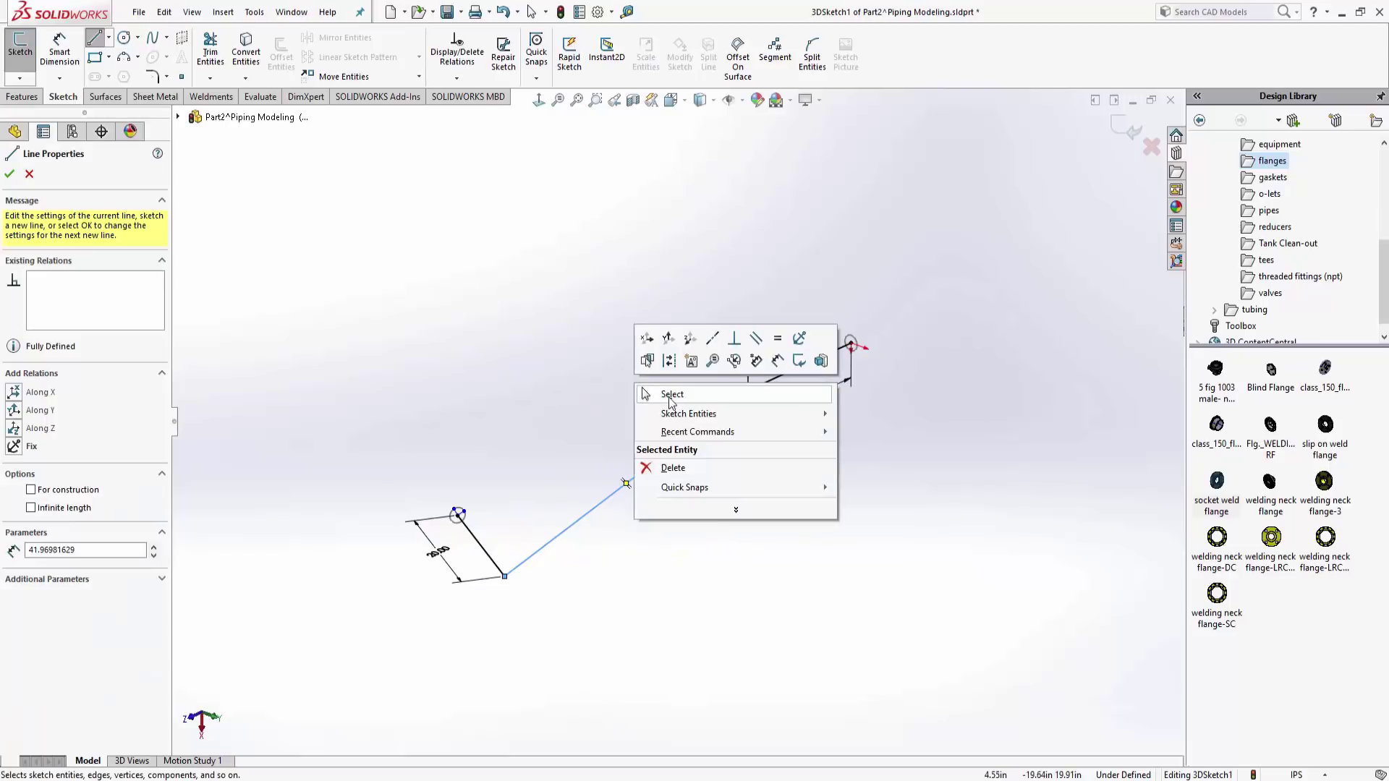
{"action": "left_click", "coordinate": [666, 395]}
{"action": "mouse_move", "coordinate": [616, 448]}
{"action": "middle_mouse_down"}
{"action": "mouse_move", "coordinate": [707, 477]}
{"action": "mouse_move", "coordinate": [731, 533]}
{"action": "mouse_move", "coordinate": [773, 463]}
{"action": "middle_mouse_up"}
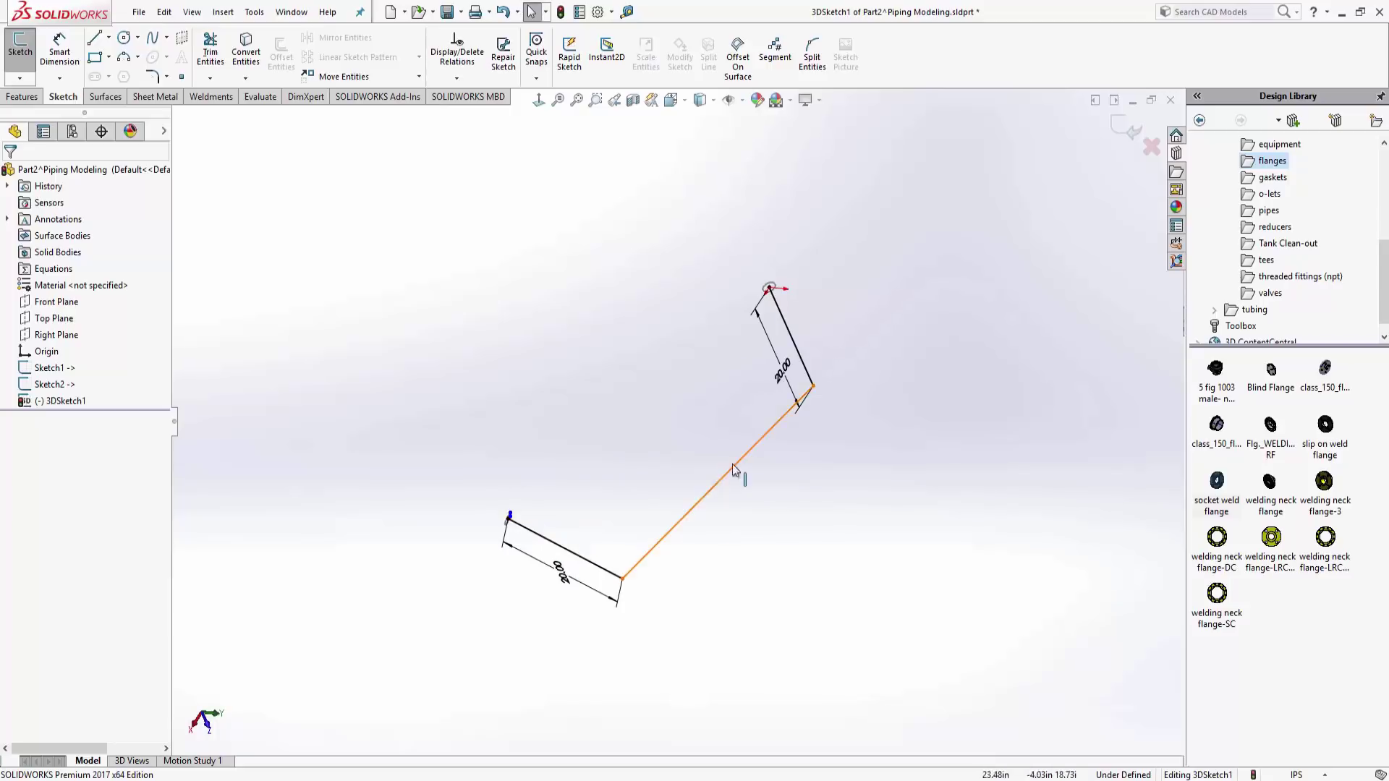
{"action": "mouse_move", "coordinate": [710, 452]}
{"action": "middle_mouse_down"}
{"action": "mouse_move", "coordinate": [670, 390]}
{"action": "mouse_move", "coordinate": [648, 412]}
{"action": "mouse_move", "coordinate": [611, 388]}
{"action": "middle_mouse_up"}
{"action": "scroll", "coordinate": [613, 390], "scroll_direction": "down", "scroll_amount": 2}
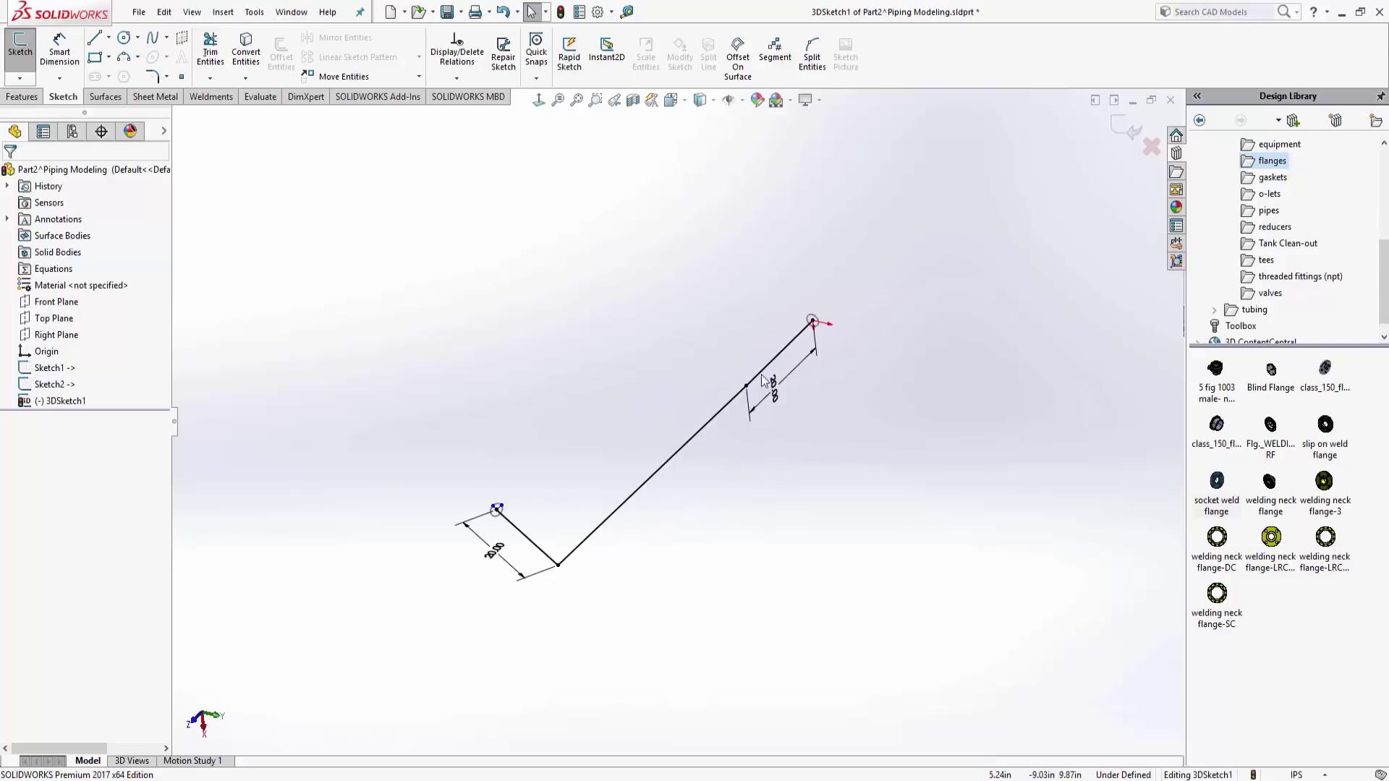
Change the upper leg to 22 in and set the lower leg to =D1@3DSketch1
{"action": "double_click", "coordinate": [766, 390]}
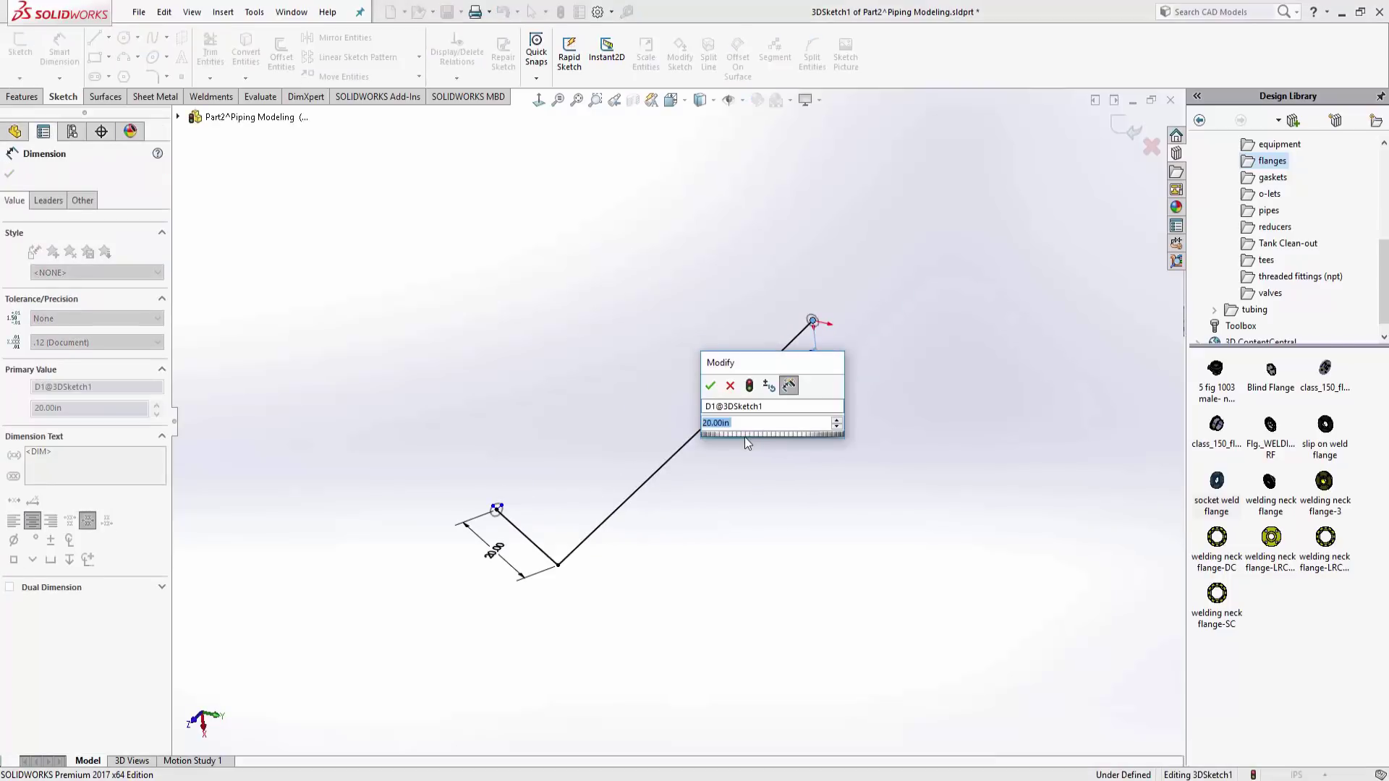
{"action": "type", "text": "22"}
{"action": "key", "text": "Return"}
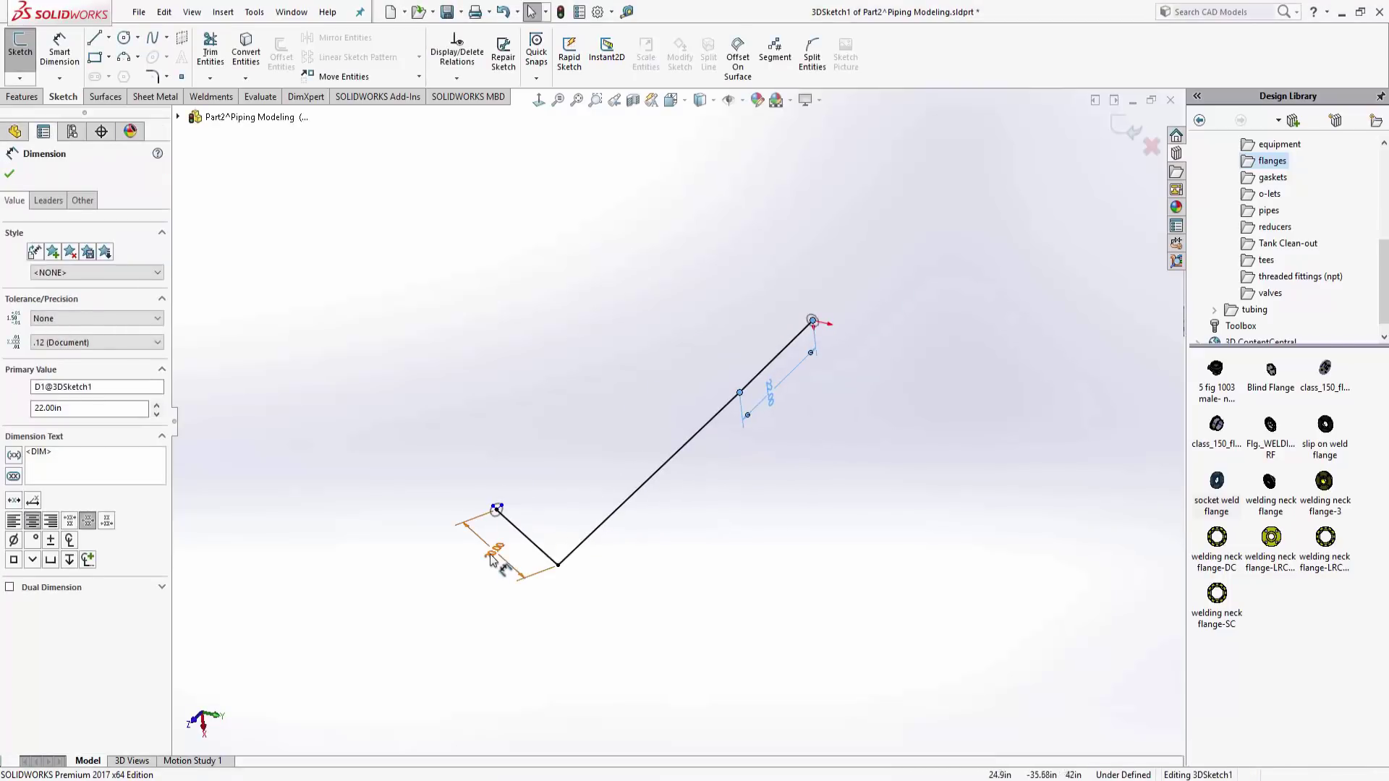
{"action": "double_click", "coordinate": [496, 553]}
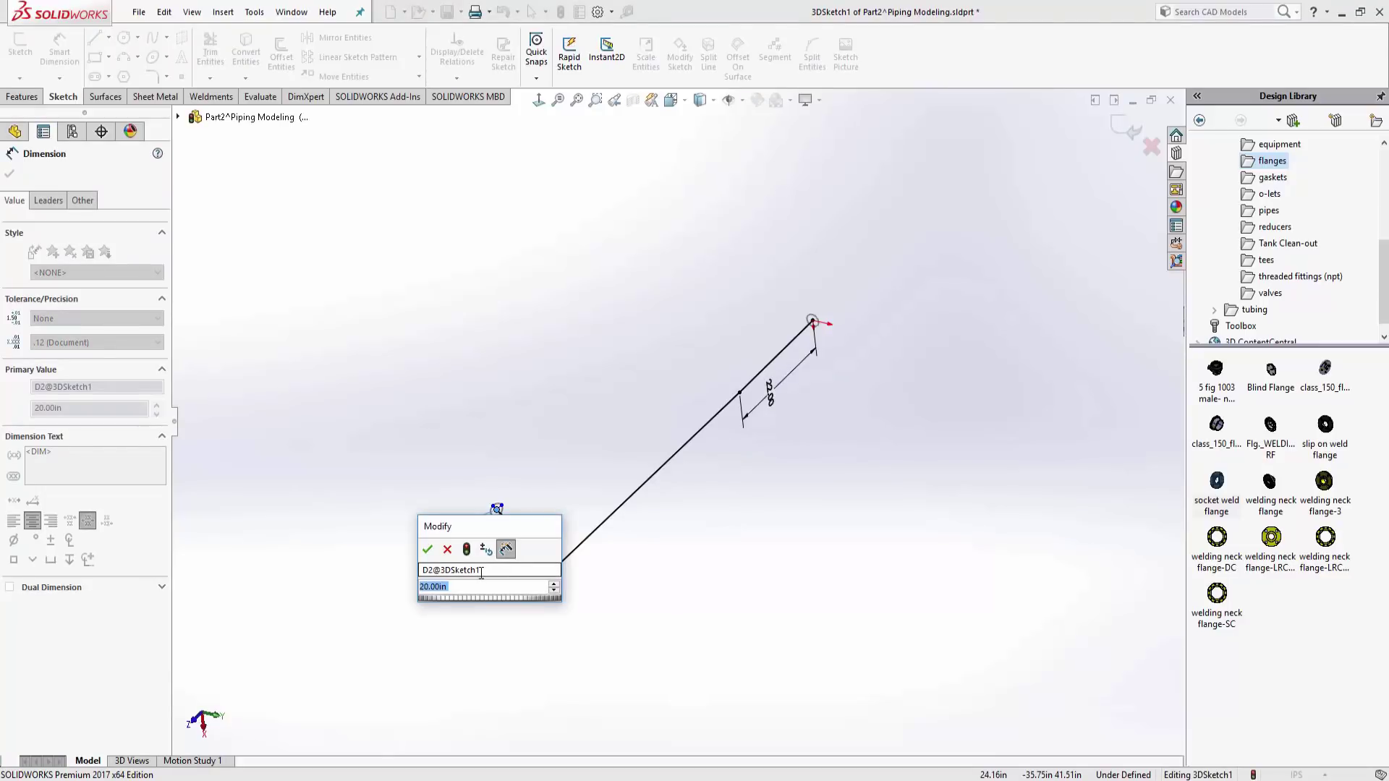
{"action": "type", "text": "="}
{"action": "left_click", "coordinate": [770, 396]}
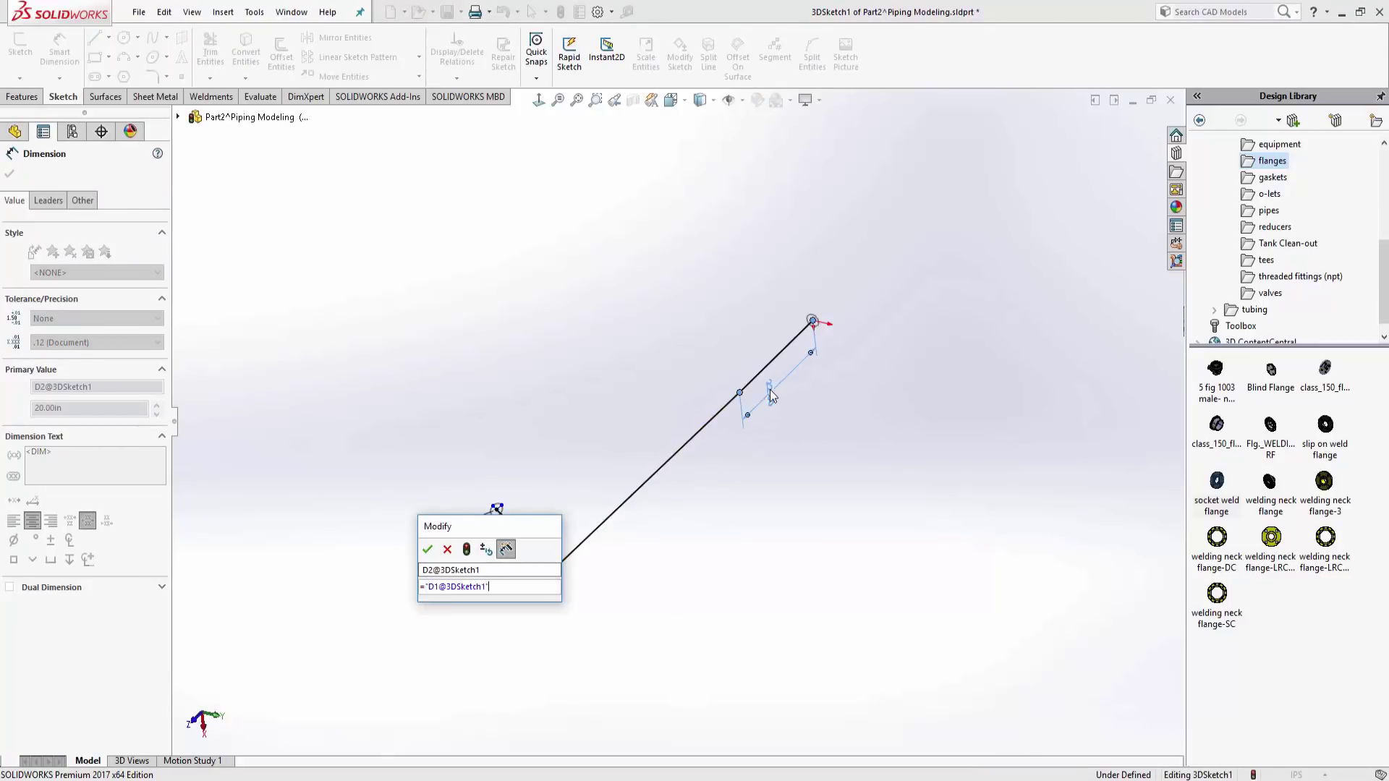
{"action": "left_click", "coordinate": [428, 551]}
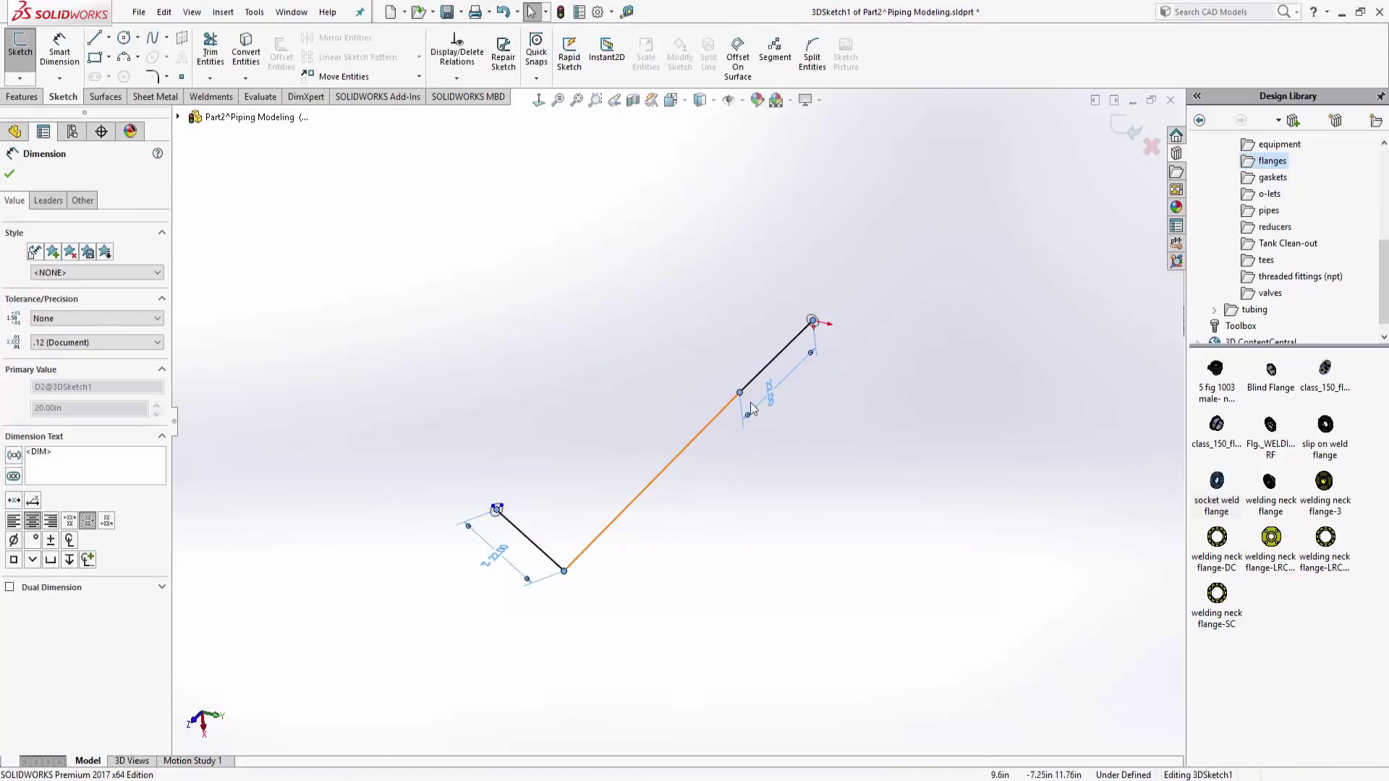
{"action": "left_click", "coordinate": [662, 387]}
{"action": "mouse_move", "coordinate": [638, 405]}
{"action": "middle_mouse_down"}
{"action": "mouse_move", "coordinate": [742, 500]}
{"action": "mouse_move", "coordinate": [678, 437]}
{"action": "middle_mouse_up"}
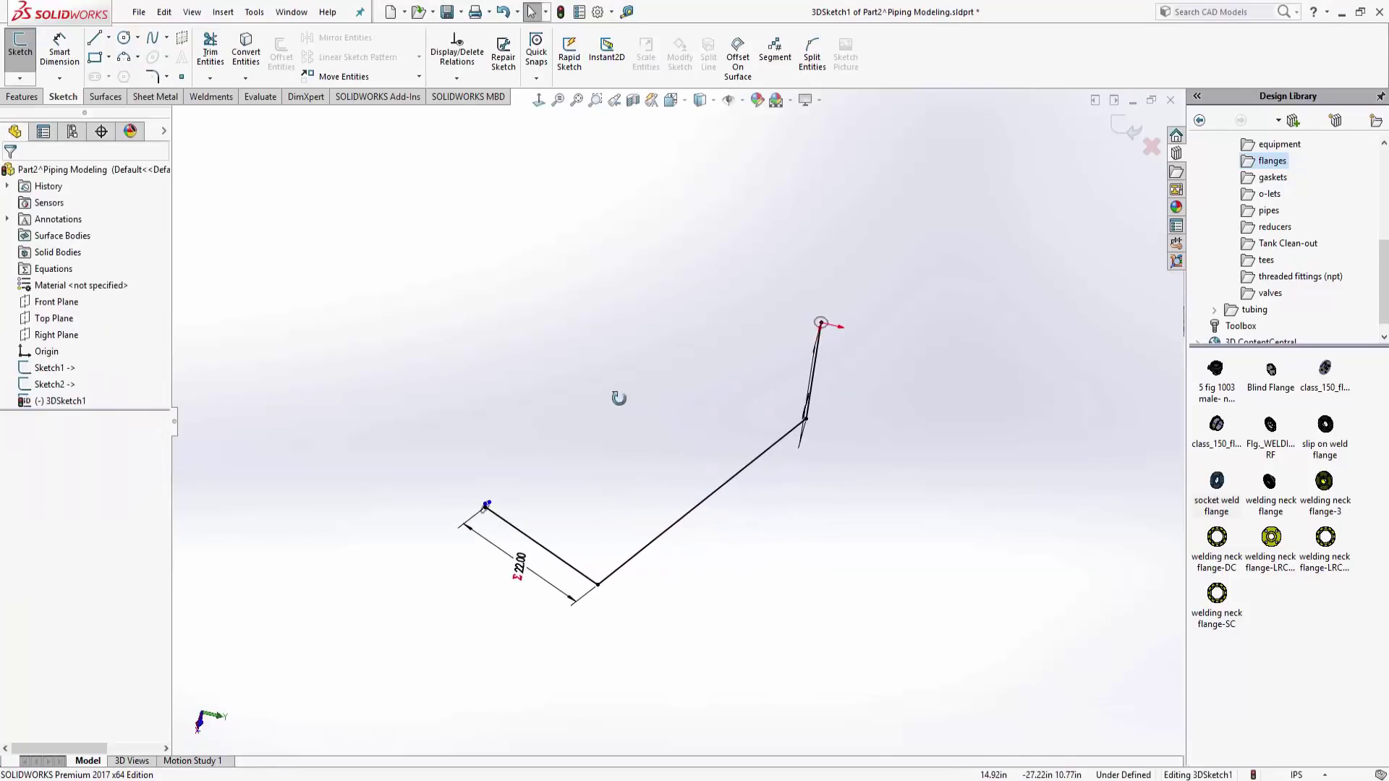
{"action": "middle_click_drag", "start_coordinate": [619, 397], "coordinate": [591, 358]}
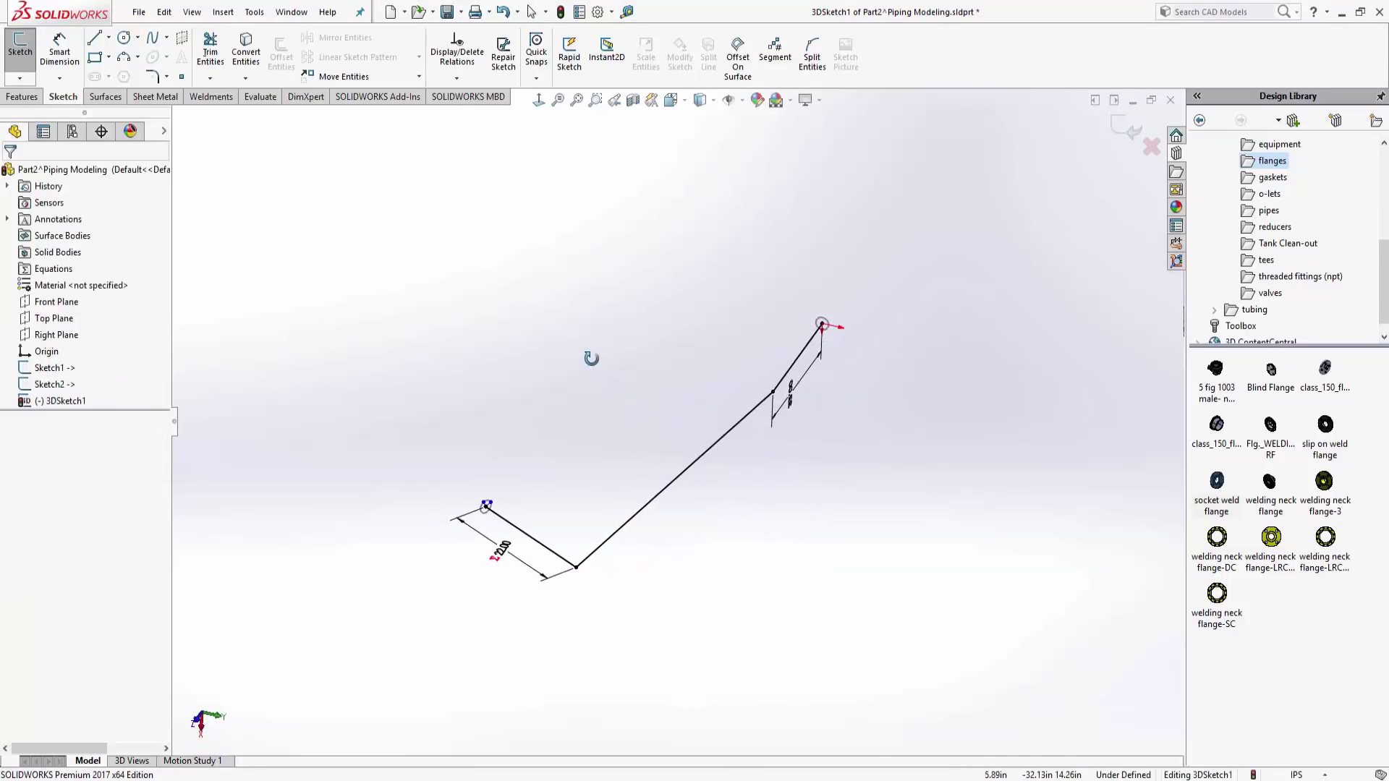
Fillet the upper and lower corner vertices of the path with R20 in sketch fillets
{"action": "left_click", "coordinate": [153, 78]}
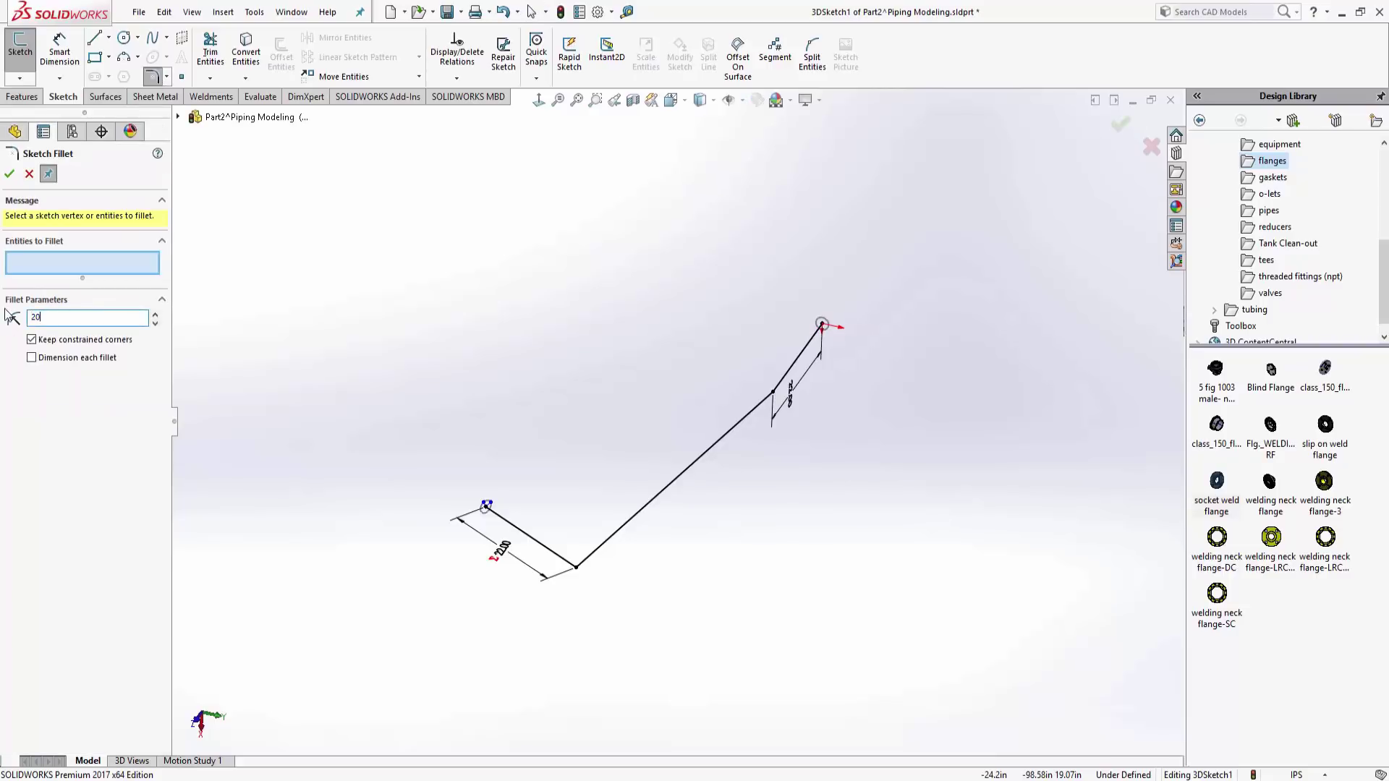
{"action": "left_click", "coordinate": [776, 395]}
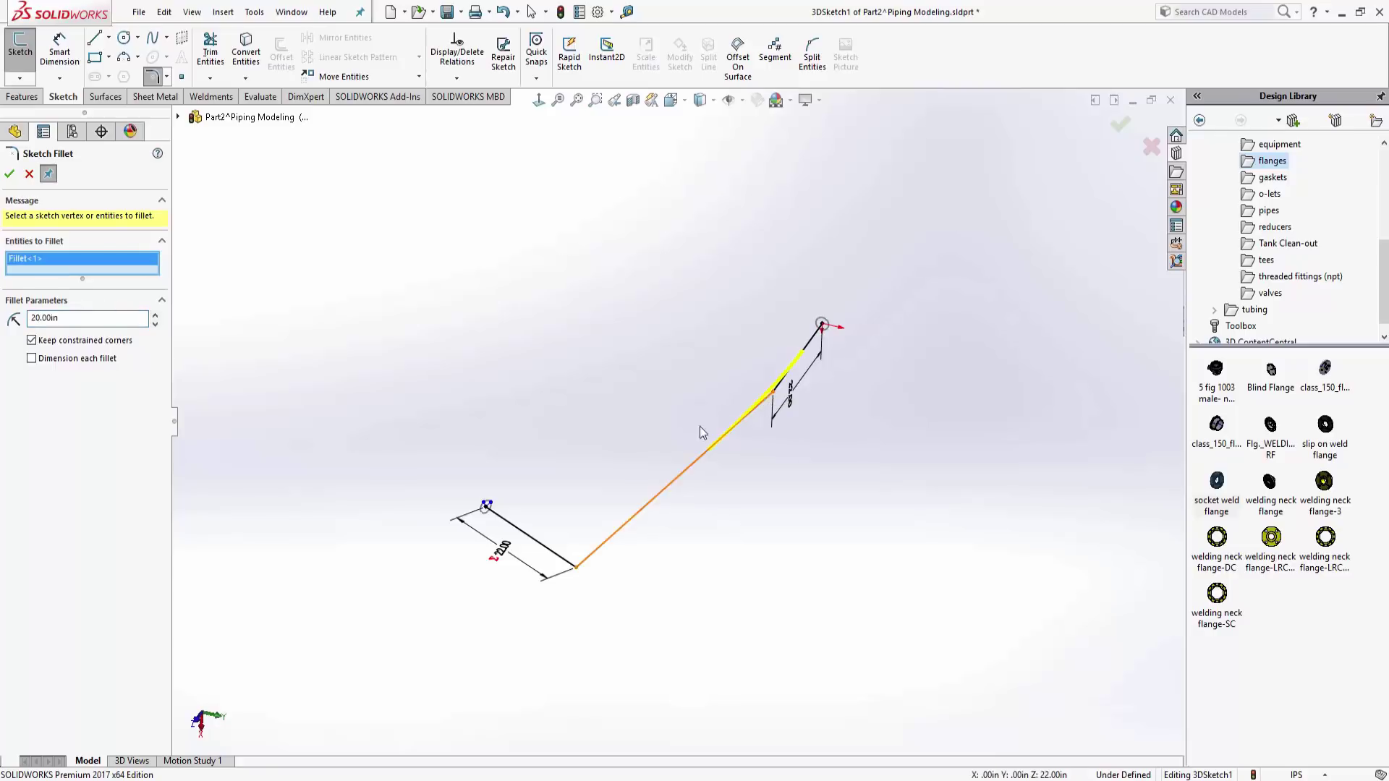
{"action": "mouse_move", "coordinate": [700, 426]}
{"action": "middle_mouse_down"}
{"action": "mouse_move", "coordinate": [691, 439]}
{"action": "mouse_move", "coordinate": [706, 464]}
{"action": "middle_mouse_up"}
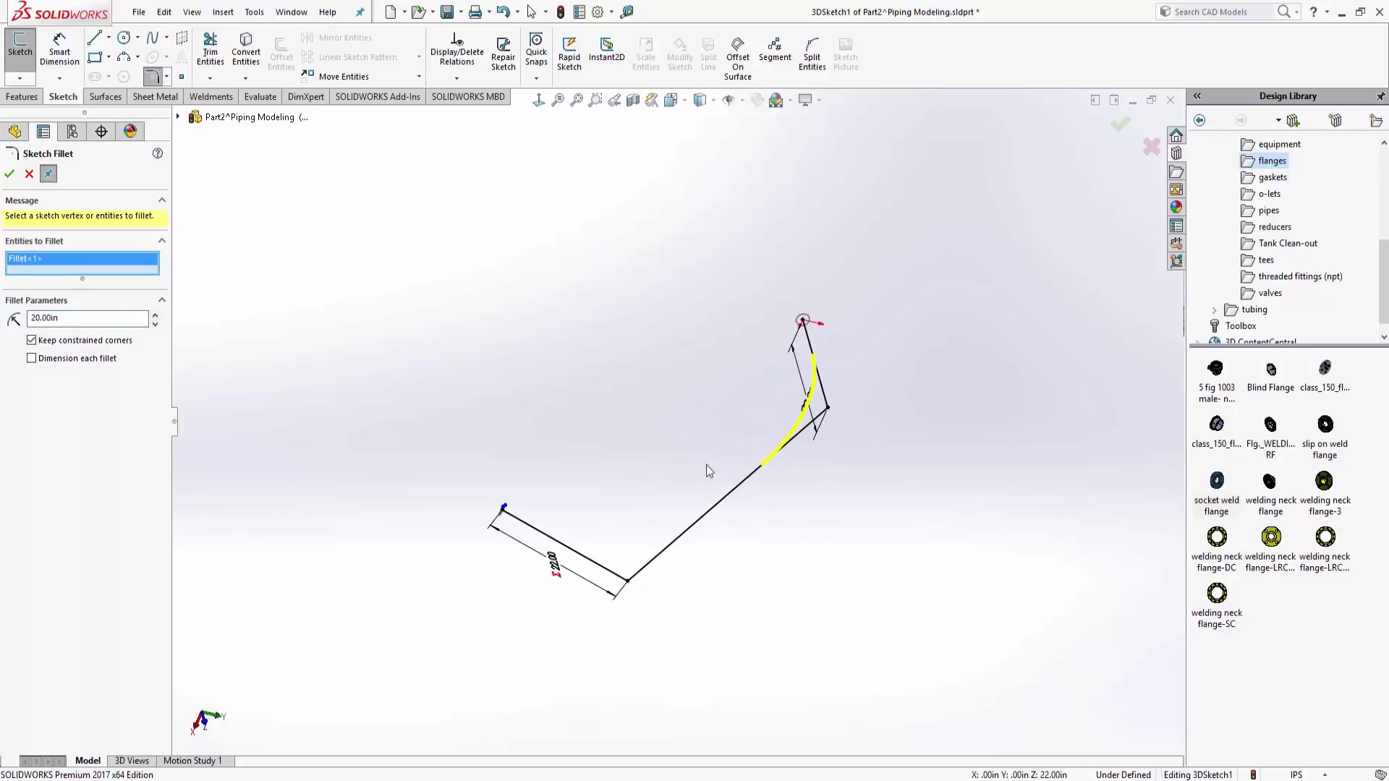
{"action": "left_click", "coordinate": [628, 583]}
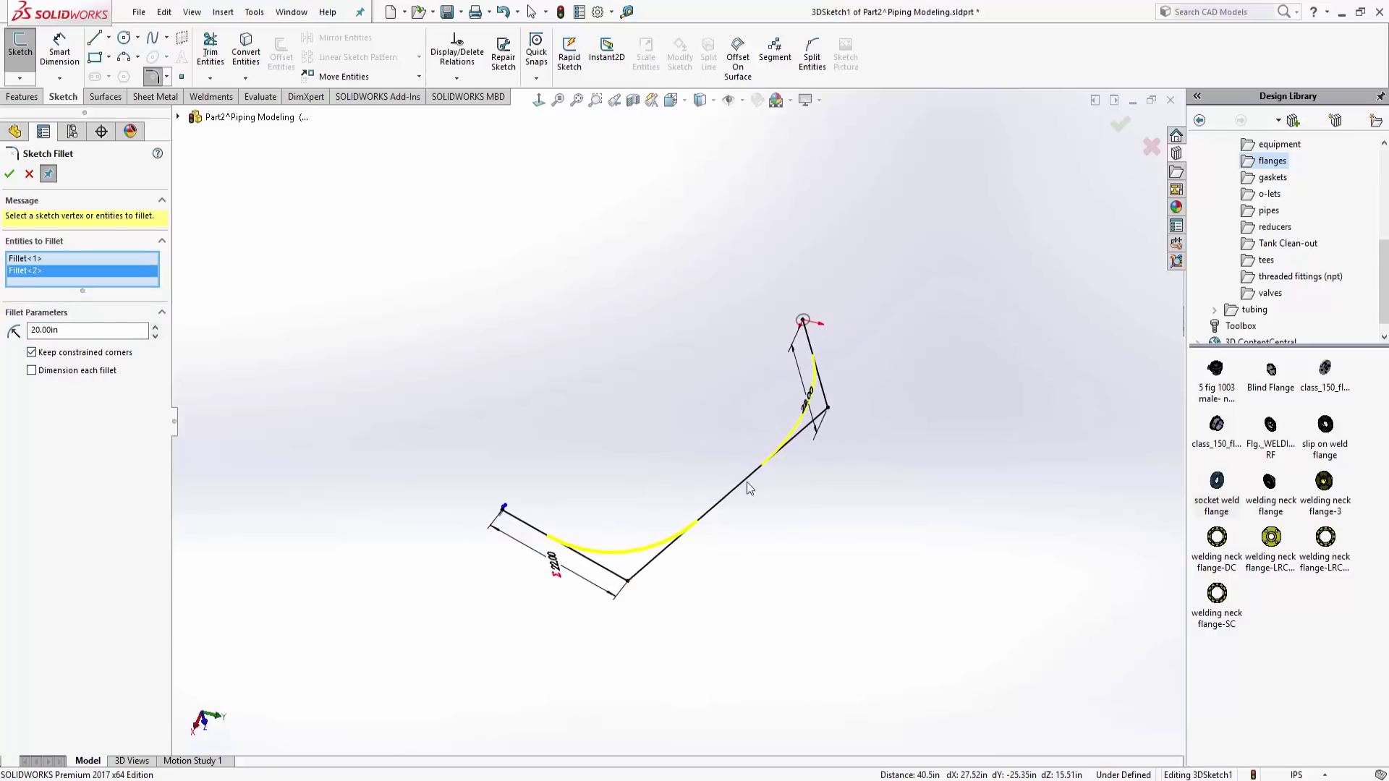
{"action": "left_click", "coordinate": [9, 174]}
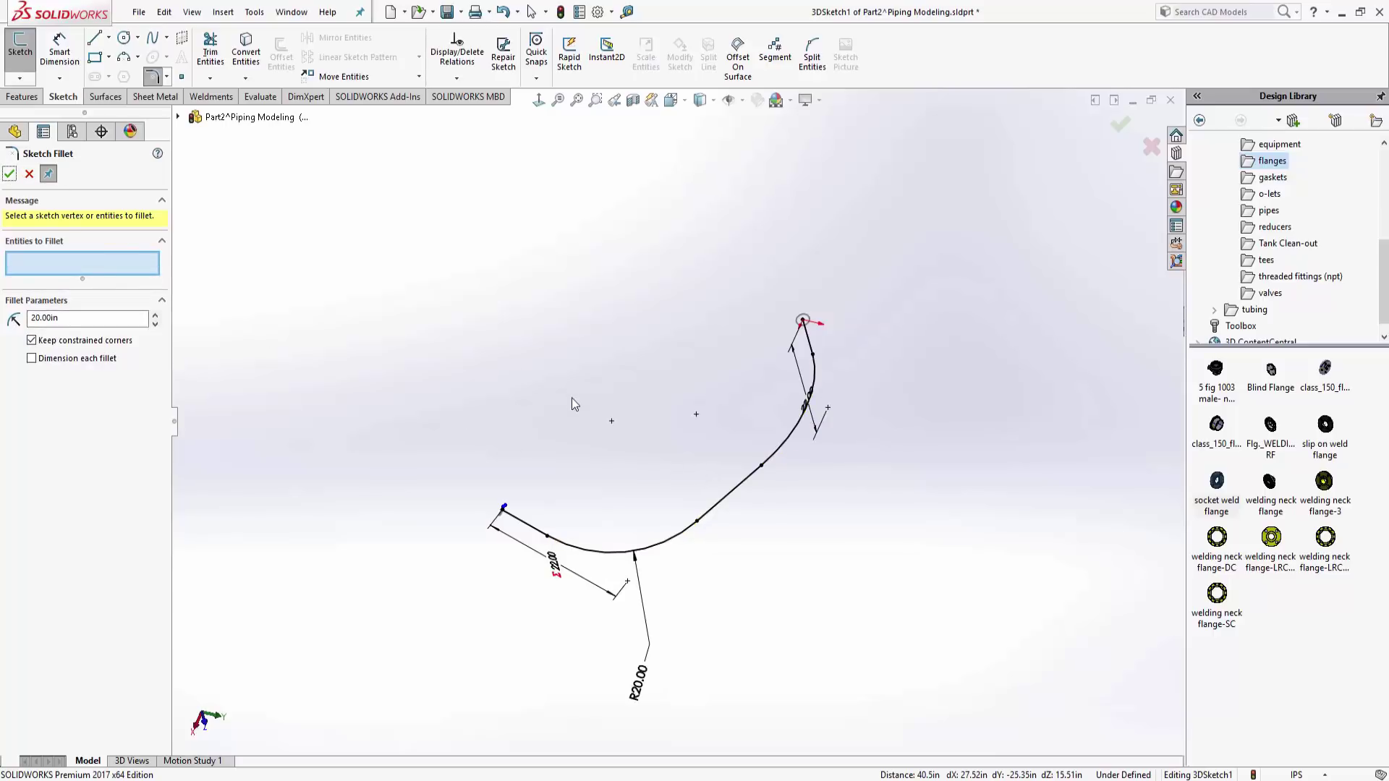
{"action": "left_click", "coordinate": [10, 174]}
{"action": "mouse_move", "coordinate": [752, 463]}
{"action": "middle_mouse_down"}
{"action": "mouse_move", "coordinate": [722, 412]}
{"action": "mouse_move", "coordinate": [651, 354]}
{"action": "mouse_move", "coordinate": [680, 444]}
{"action": "mouse_move", "coordinate": [666, 456]}
{"action": "mouse_move", "coordinate": [692, 397]}
{"action": "middle_mouse_up"}
{"action": "scroll", "coordinate": [692, 397], "scroll_direction": "down", "scroll_amount": 1}
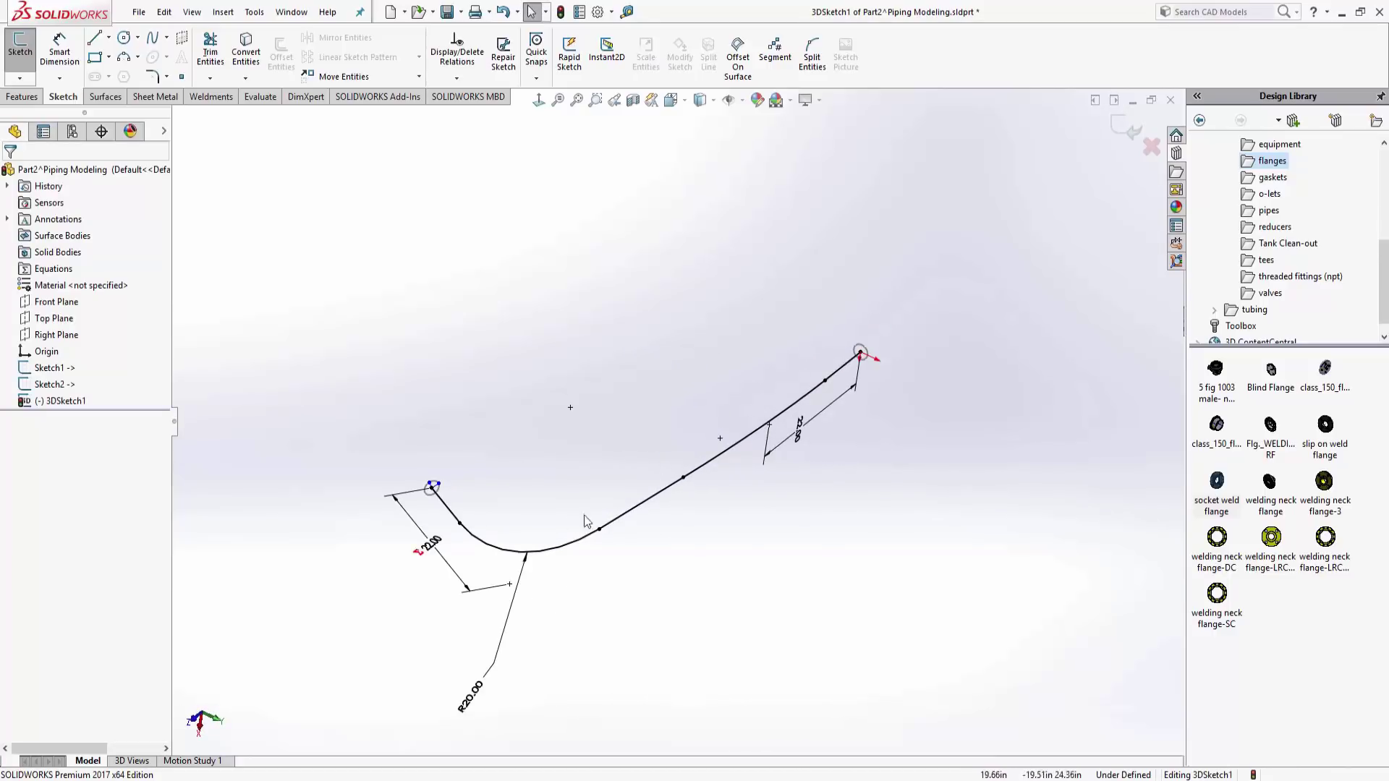
Exit the 3D sketch and set up a Circular Profile sweep along 3DSketch1
{"action": "left_click", "coordinate": [1122, 128]}
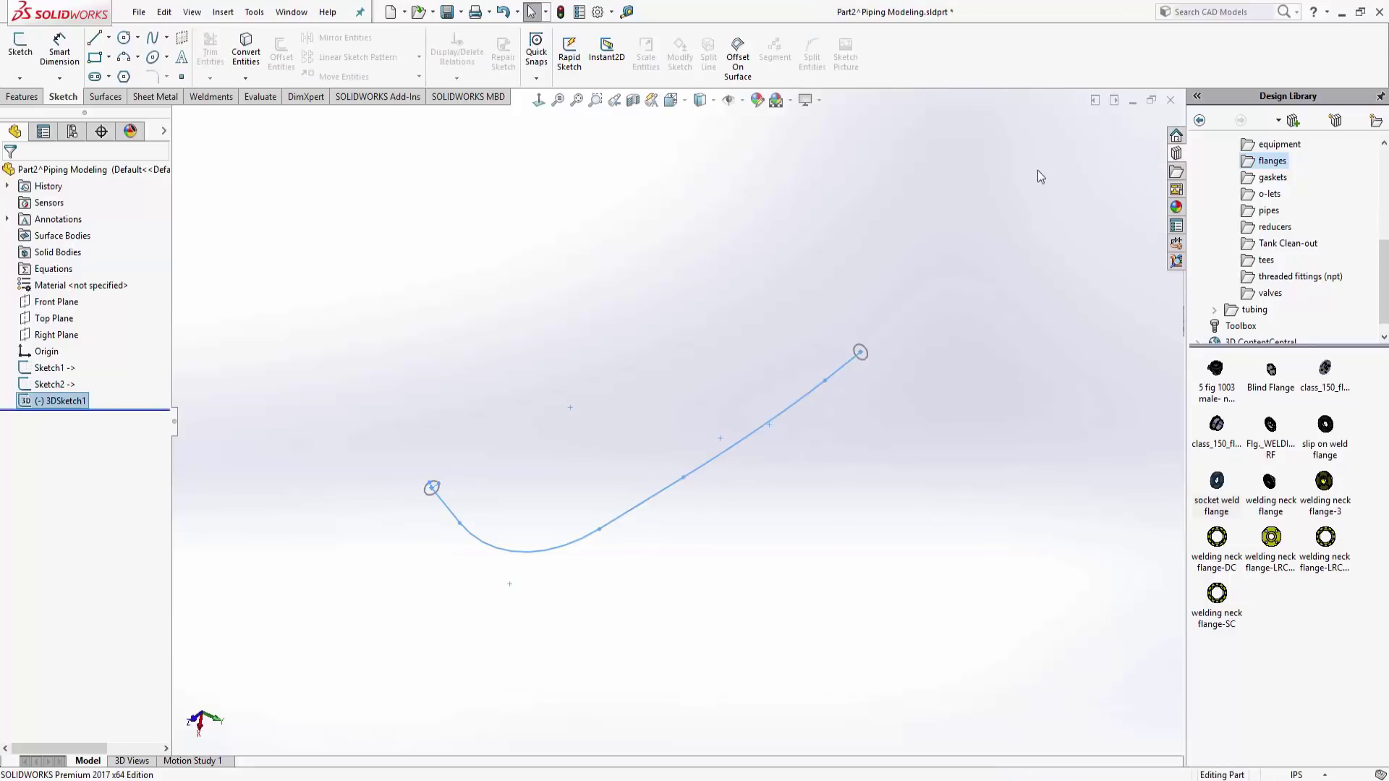
{"action": "left_click", "coordinate": [219, 175]}
{"action": "left_click", "coordinate": [22, 96]}
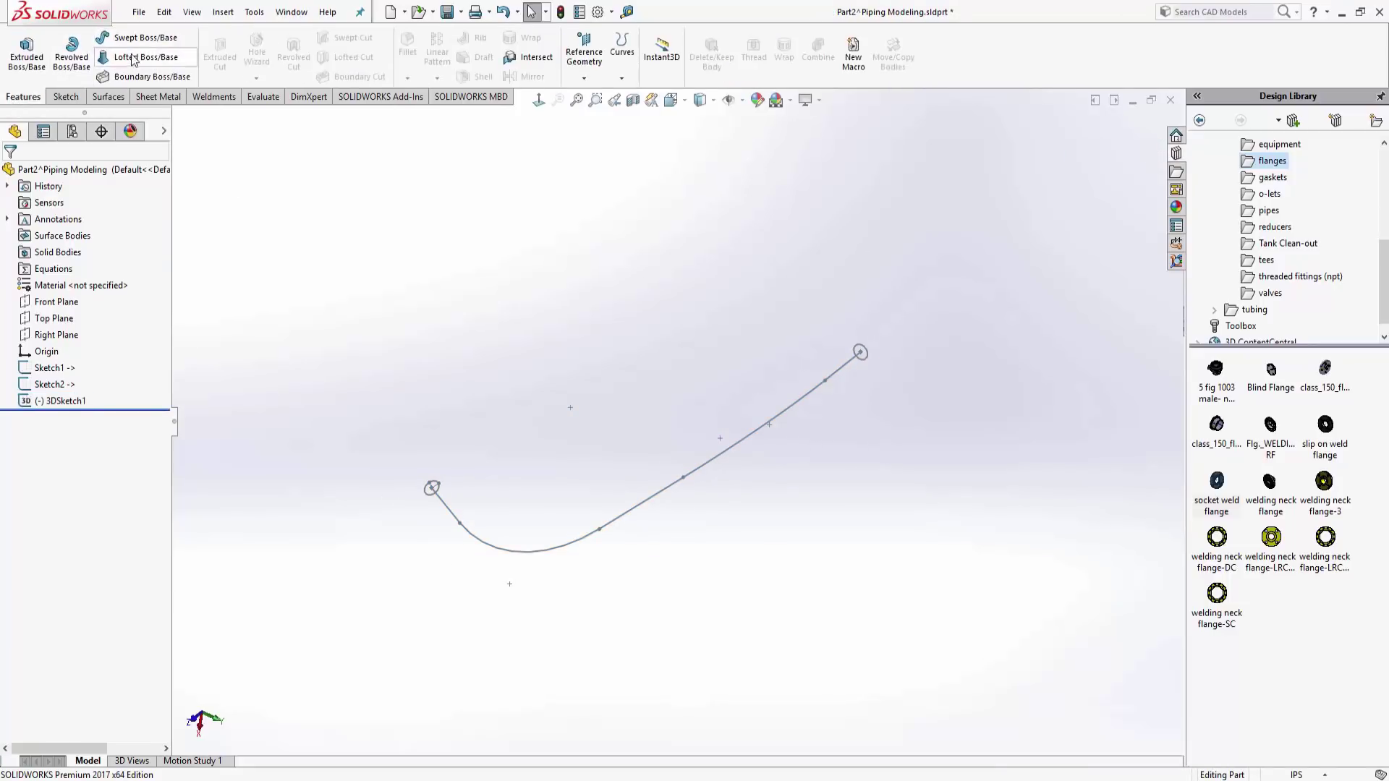
{"action": "left_click", "coordinate": [124, 40]}
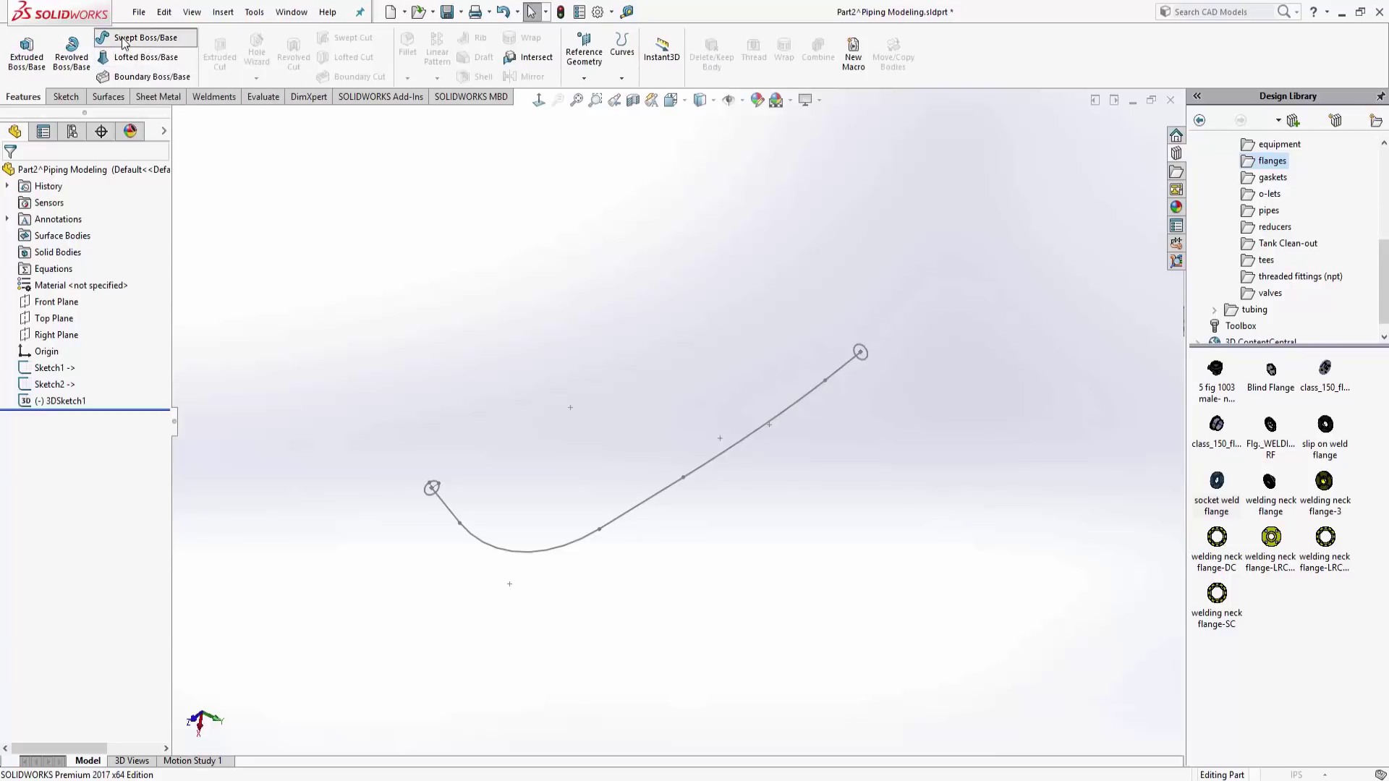
{"action": "left_click", "coordinate": [31, 230]}
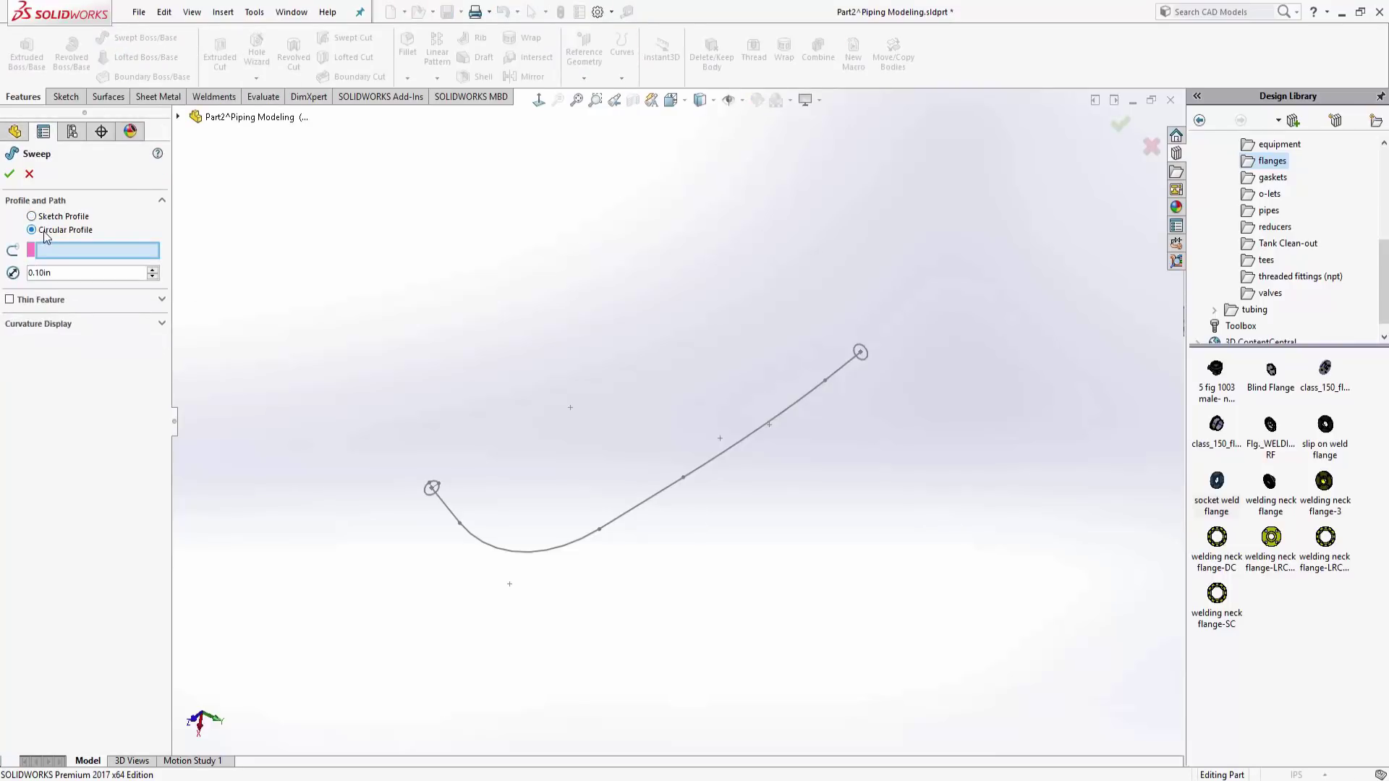
{"action": "left_click", "coordinate": [451, 517]}
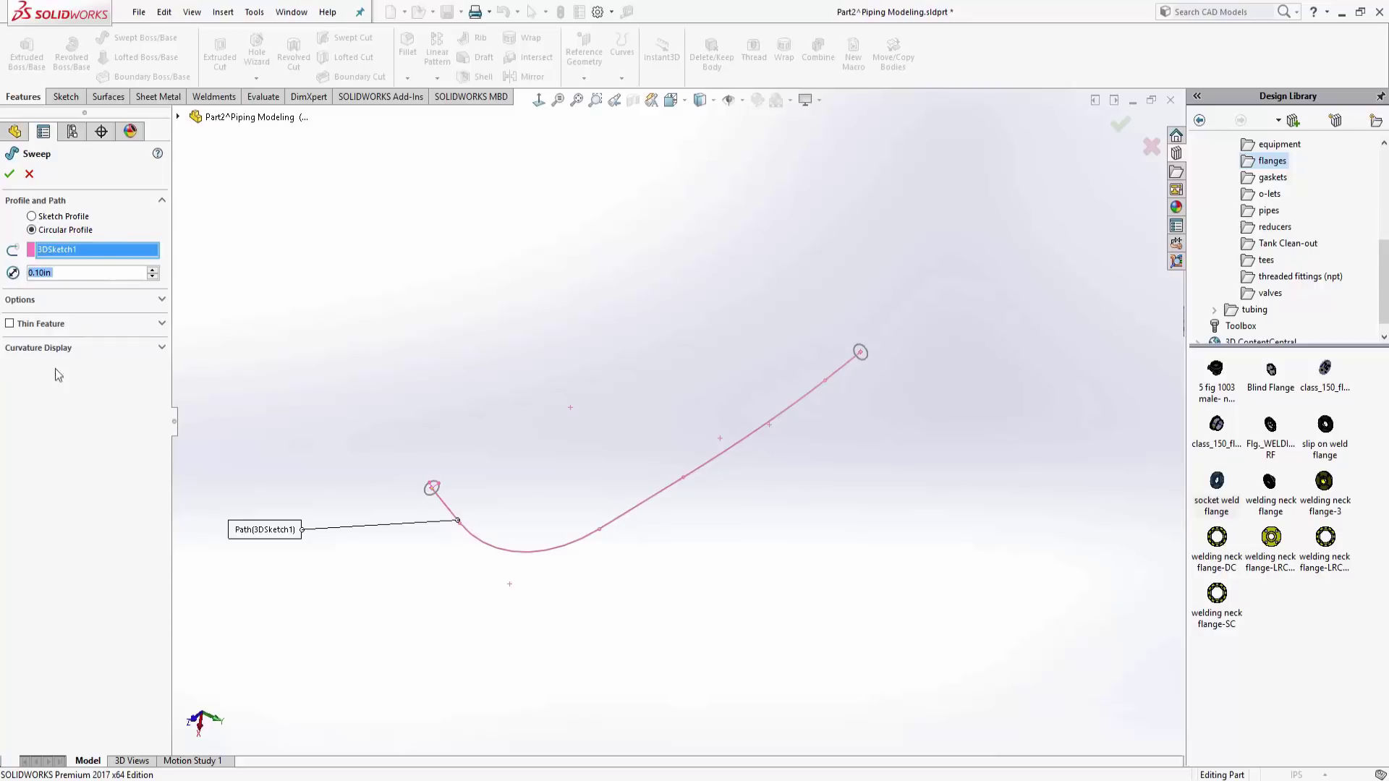
Give the sweep a 2 in diameter and 0.15 in thin wall, creating Sweep-Thin1
{"action": "left_click", "coordinate": [63, 272]}
{"action": "type", "text": "2"}
{"action": "key", "text": "Return"}
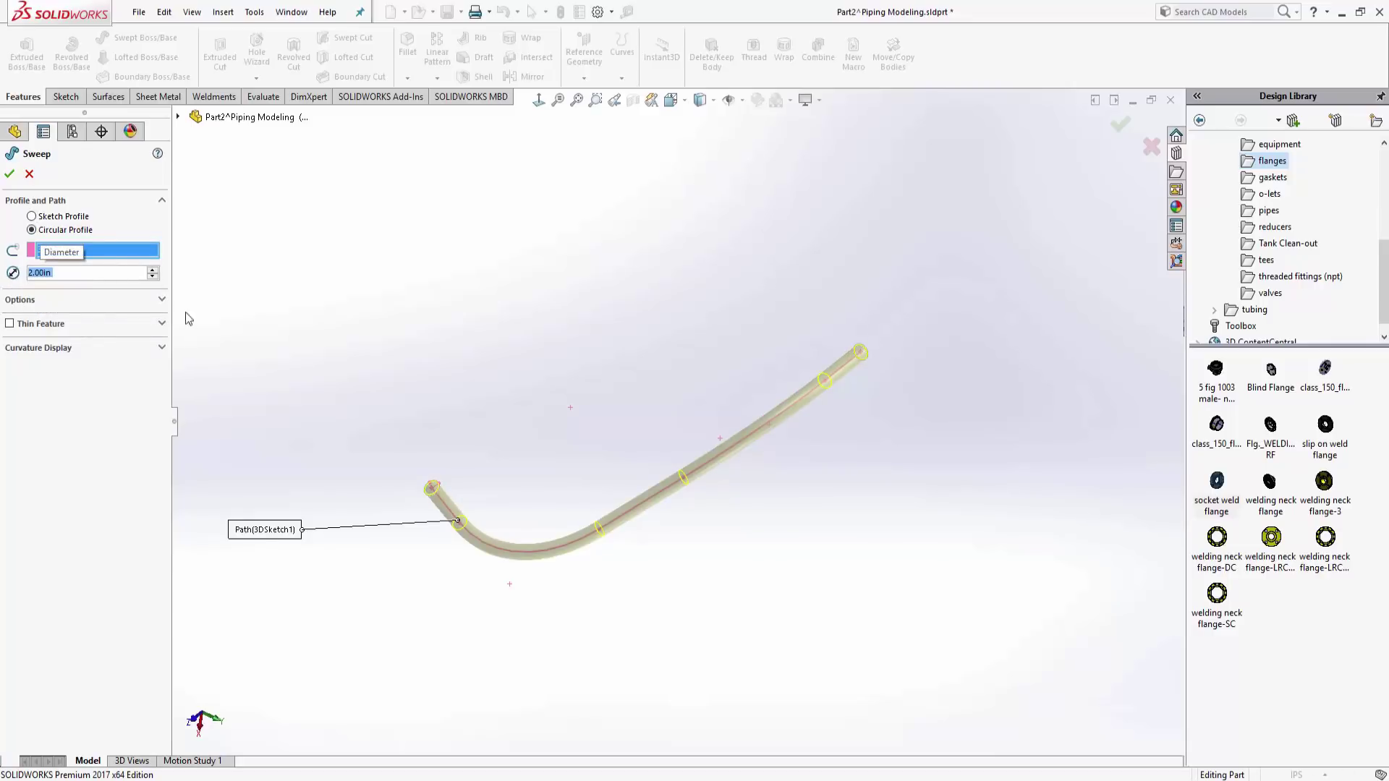
{"action": "left_click", "coordinate": [9, 324]}
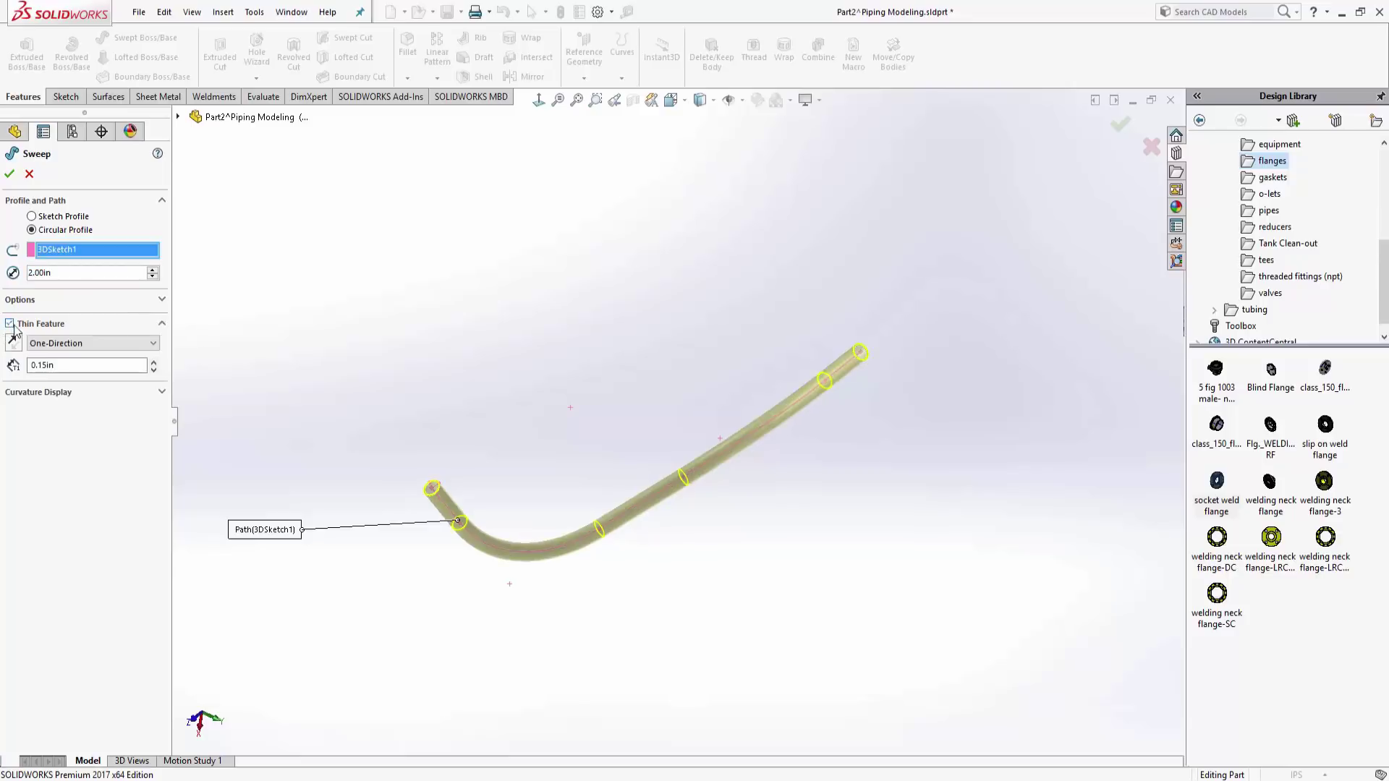
{"action": "scroll", "coordinate": [819, 364], "scroll_direction": "down", "scroll_amount": 5}
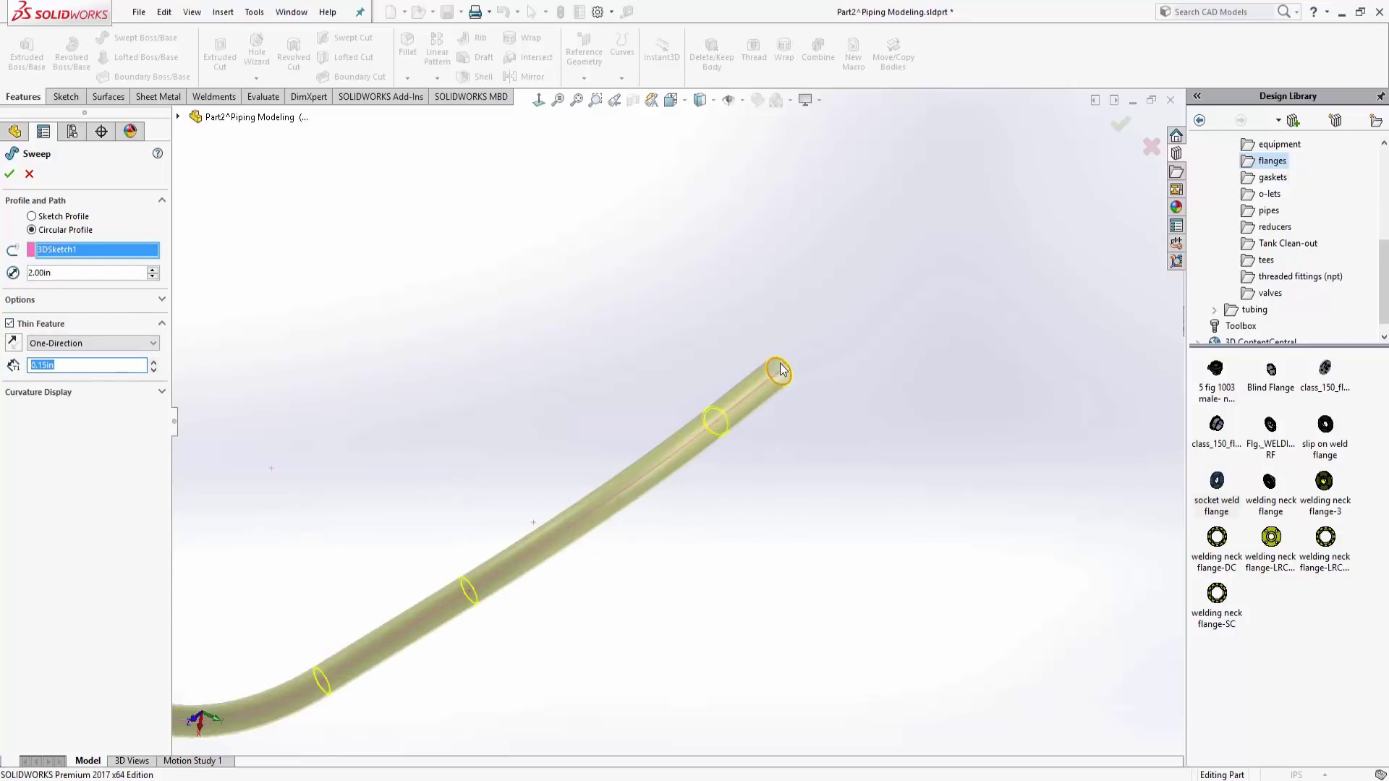
{"action": "left_click", "coordinate": [10, 174]}
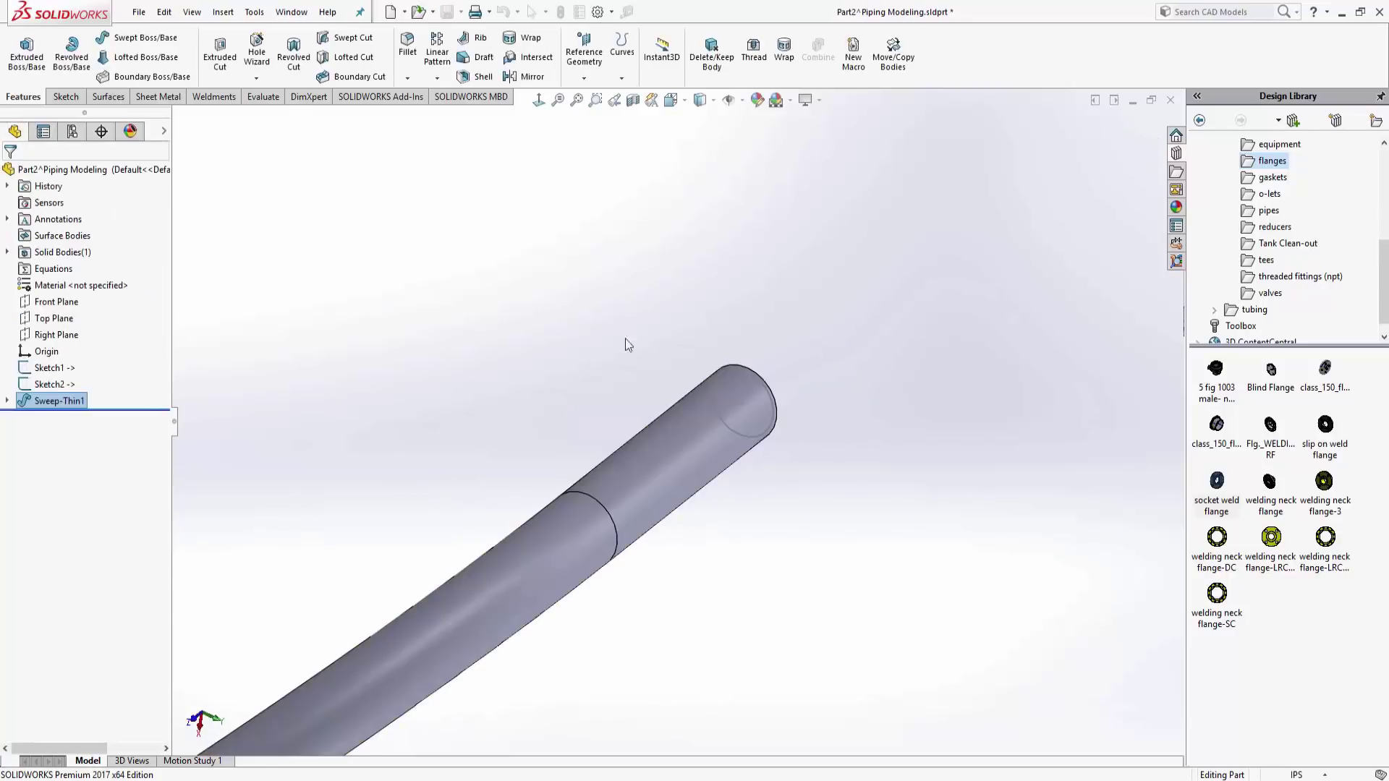
{"action": "middle_click_drag", "start_coordinate": [625, 339], "coordinate": [758, 359]}
{"action": "scroll", "coordinate": [745, 376], "scroll_direction": "up", "scroll_amount": 3}
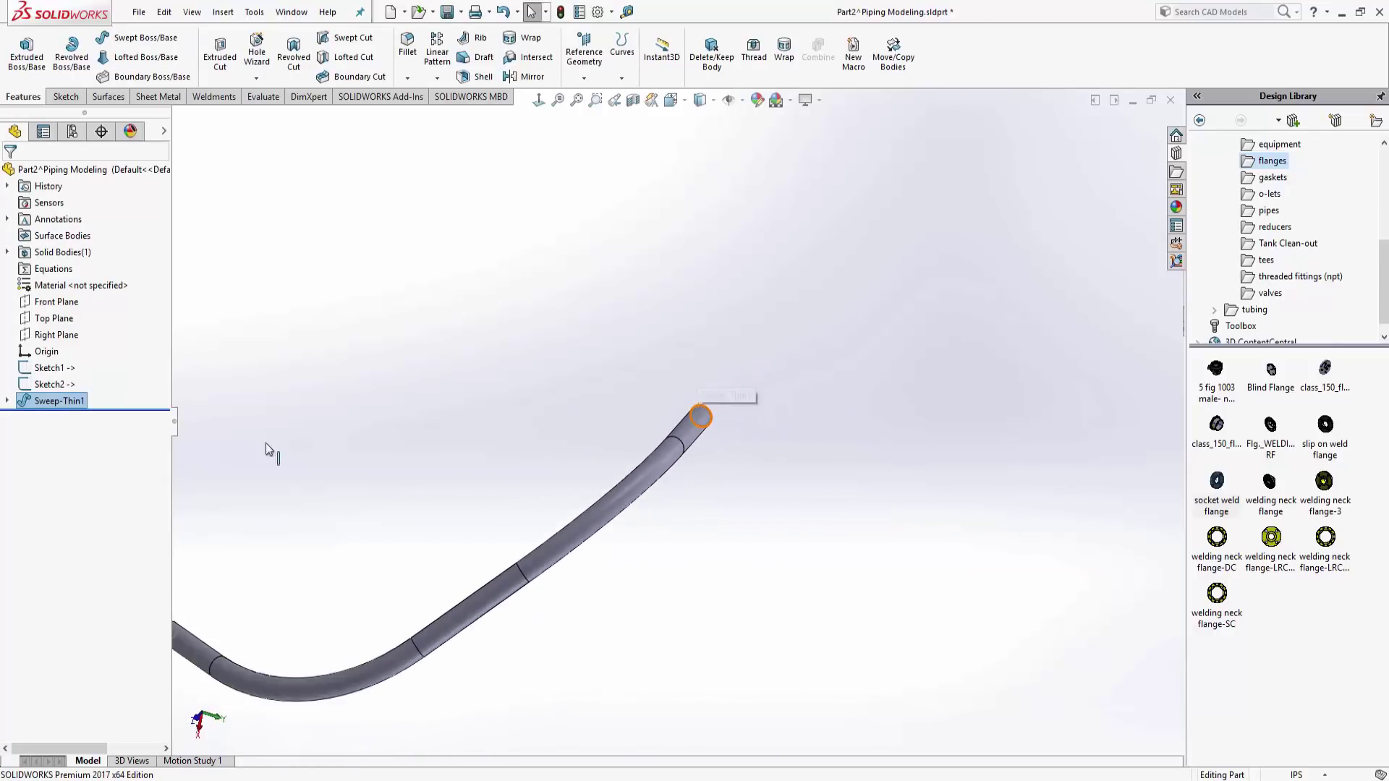
Hide Sketch1 and Sketch2 from the FeatureManager tree
{"action": "left_click", "coordinate": [47, 368]}
{"action": "left_click", "coordinate": [47, 385], "text": "ctrl"}
{"action": "left_click", "coordinate": [54, 360]}
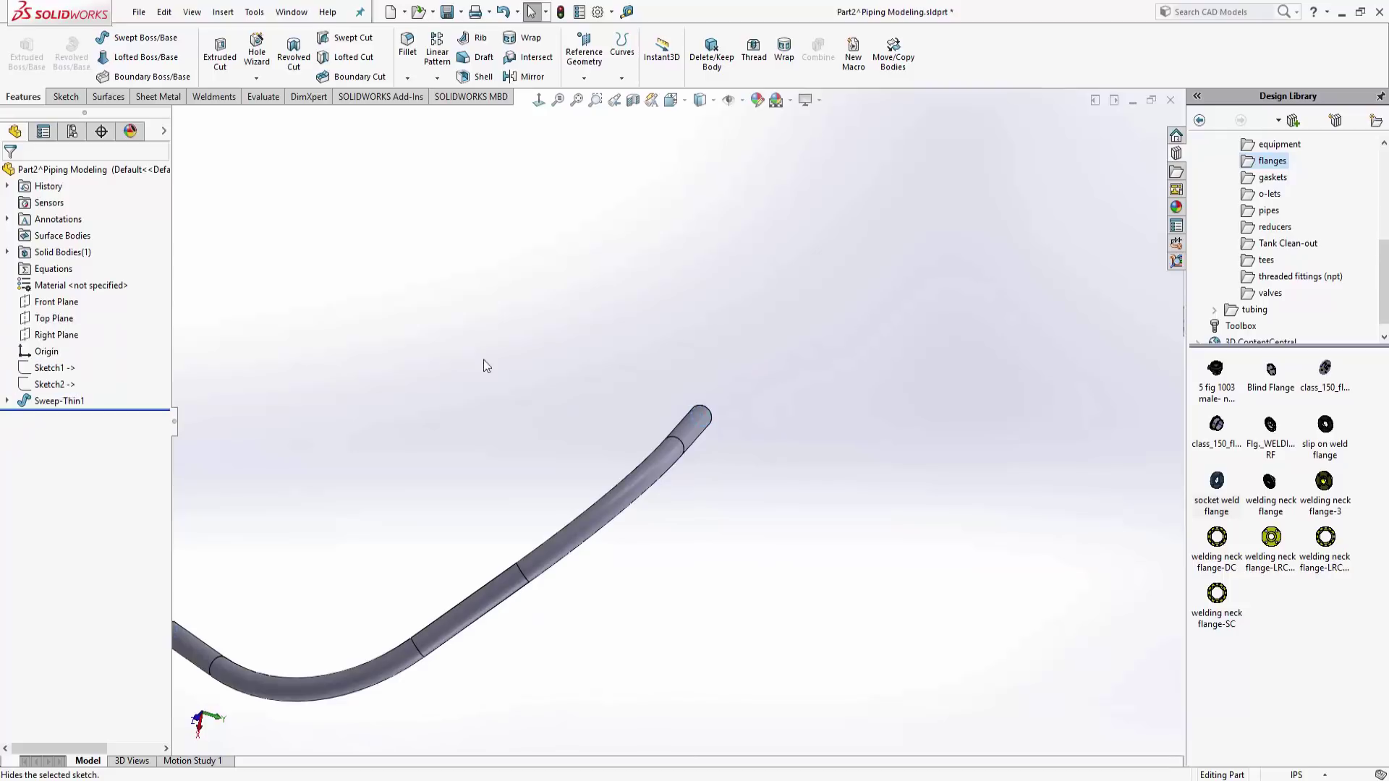
{"action": "scroll", "coordinate": [600, 394], "scroll_direction": "up", "scroll_amount": 2}
{"action": "middle_click_drag", "start_coordinate": [626, 400], "coordinate": [646, 391], "text": "ctrl"}
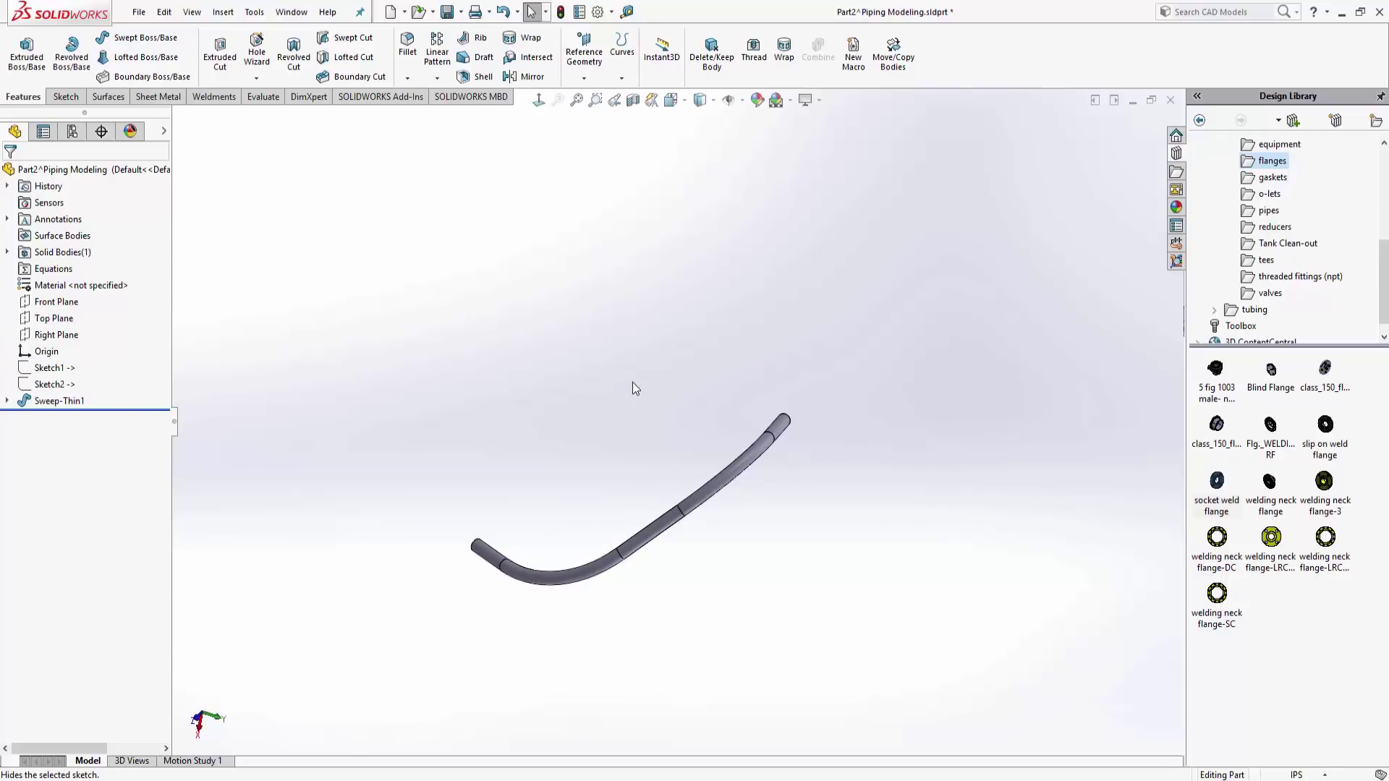
Return to the Piping Modeling assembly and inspect the pipe between the tank flanges
{"action": "key", "text": "ctrl+Tab"}
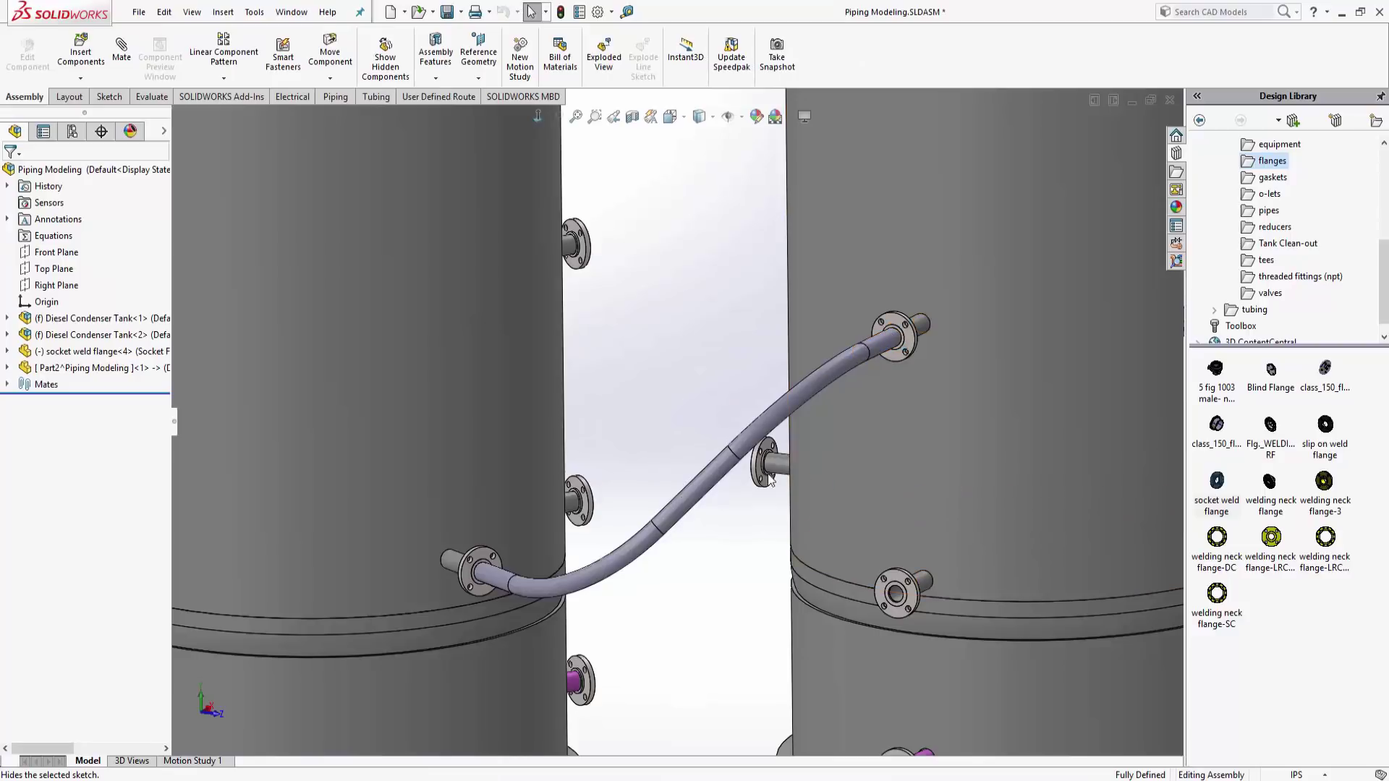
{"action": "scroll", "coordinate": [805, 456], "scroll_direction": "up", "scroll_amount": 2}
{"action": "mouse_move", "coordinate": [805, 461]}
{"action": "middle_mouse_down"}
{"action": "mouse_move", "coordinate": [884, 449]}
{"action": "mouse_move", "coordinate": [808, 447]}
{"action": "middle_mouse_up"}
{"action": "scroll", "coordinate": [839, 388], "scroll_direction": "down", "scroll_amount": 2}
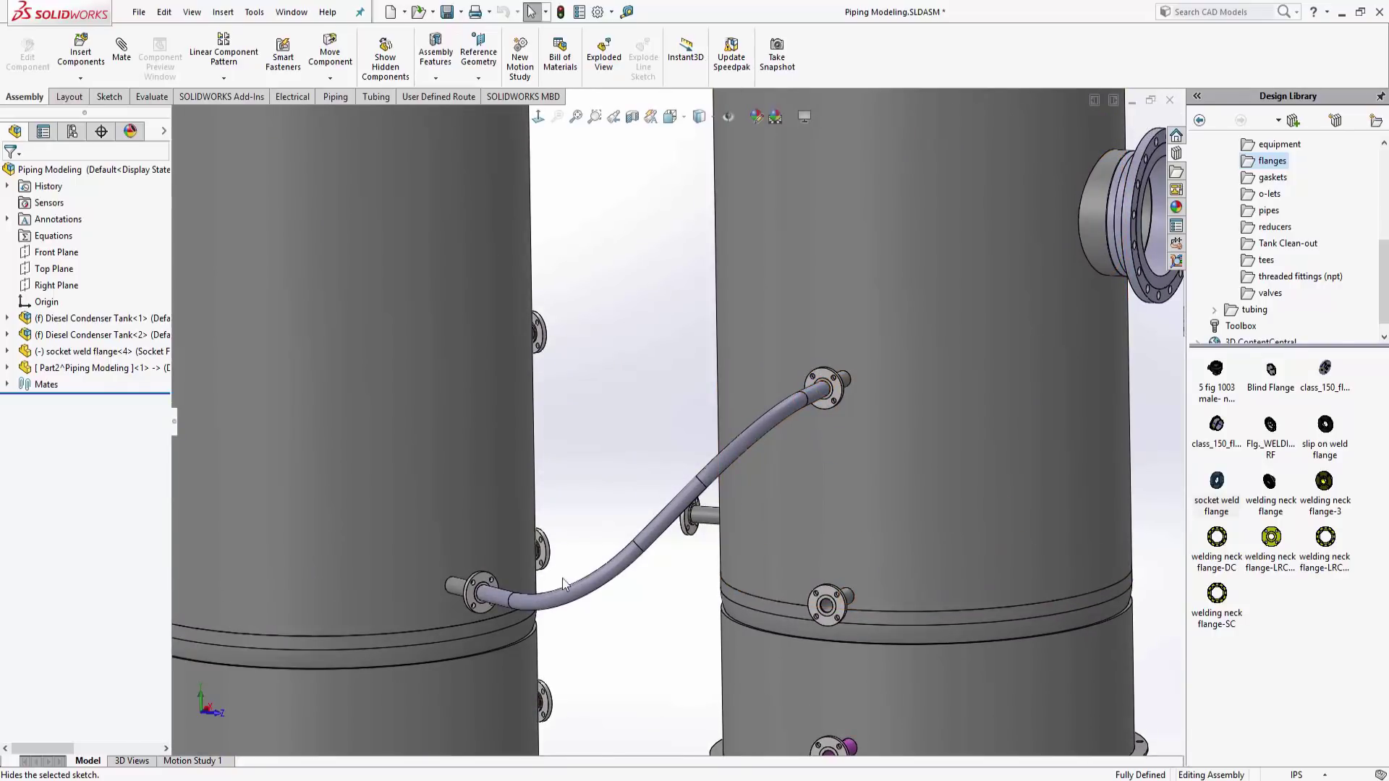
{"action": "scroll", "coordinate": [656, 406], "scroll_direction": "up", "scroll_amount": 2}
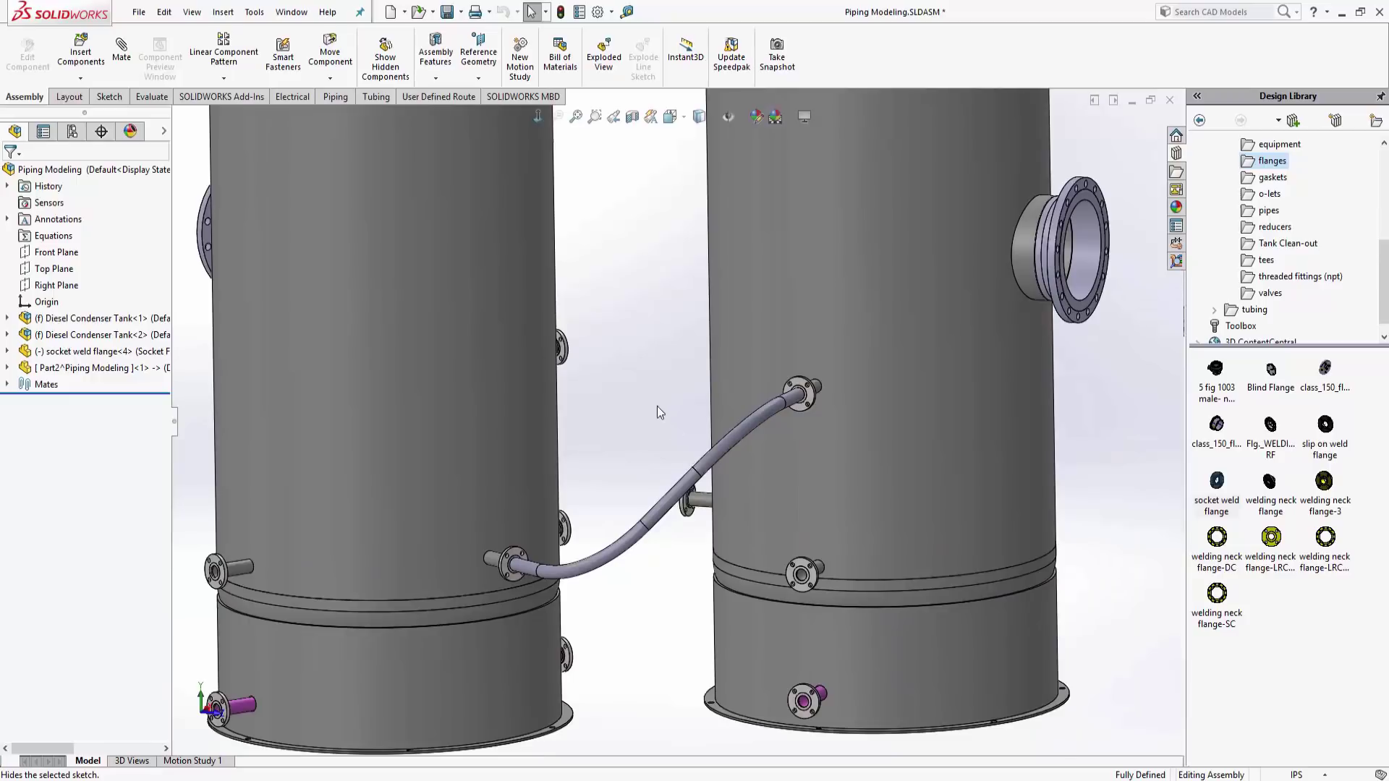